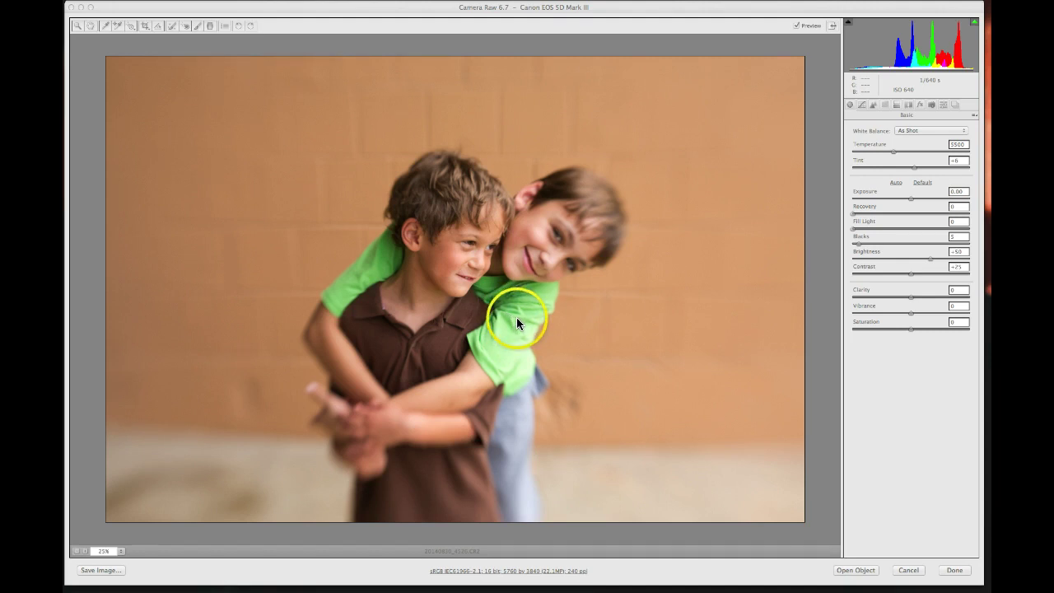
Turn on the highlight clipping warning so blown areas on the cheek, shirt and arm show red.
left_click(626, 8)
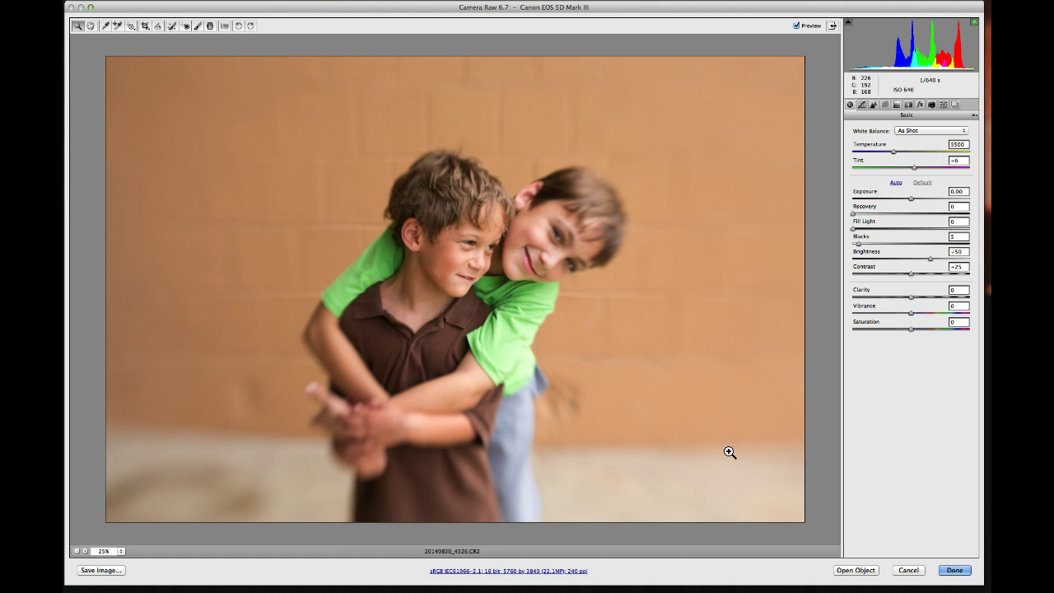
left_click(730, 452)
left_click(975, 25)
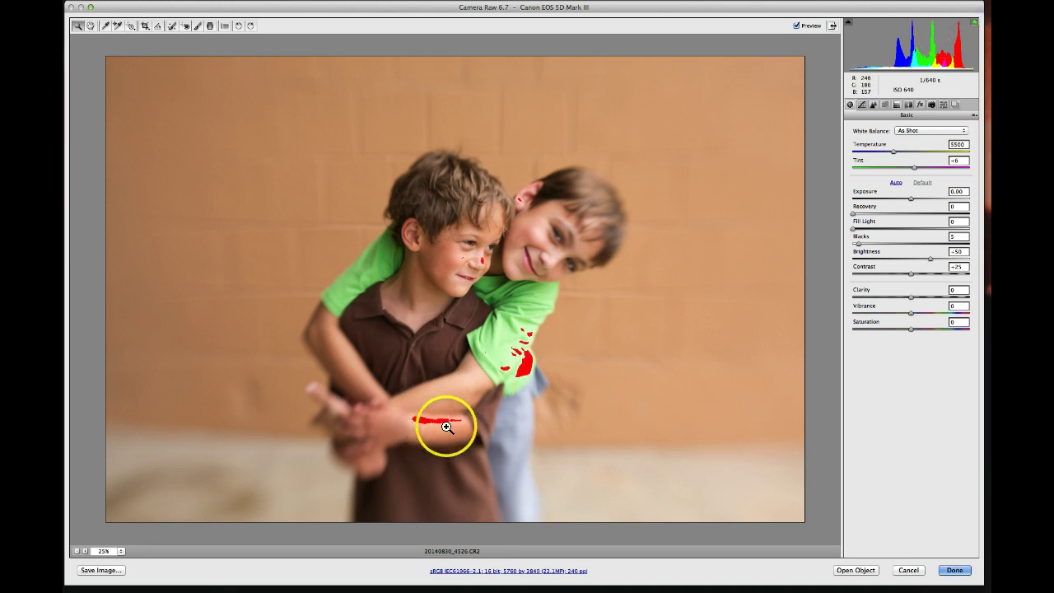
Hide the clipping overlay and enable lens profile corrections.
left_click(976, 26)
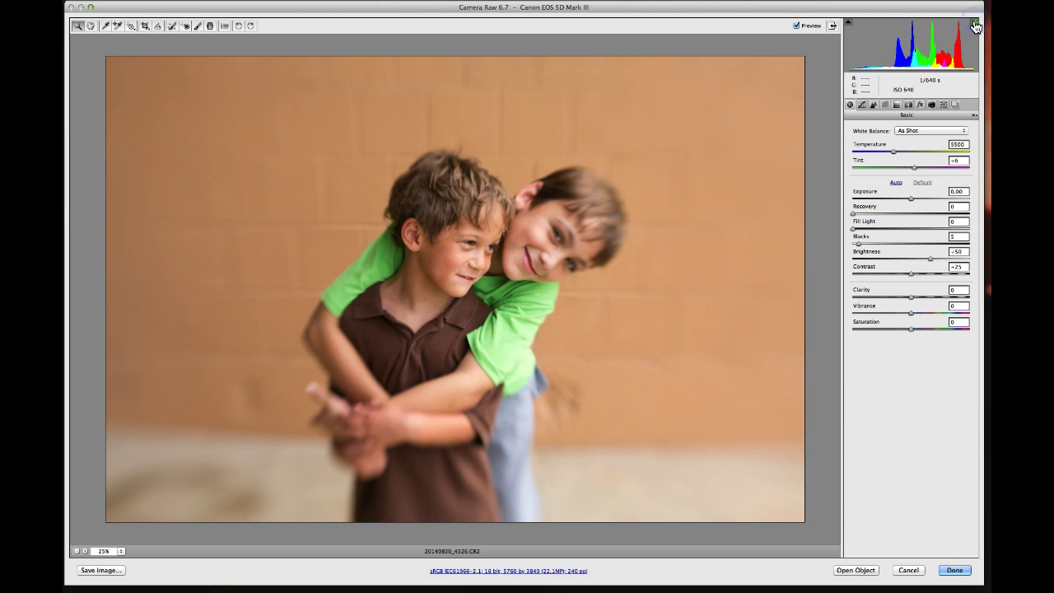
left_click(908, 106)
left_click(871, 144)
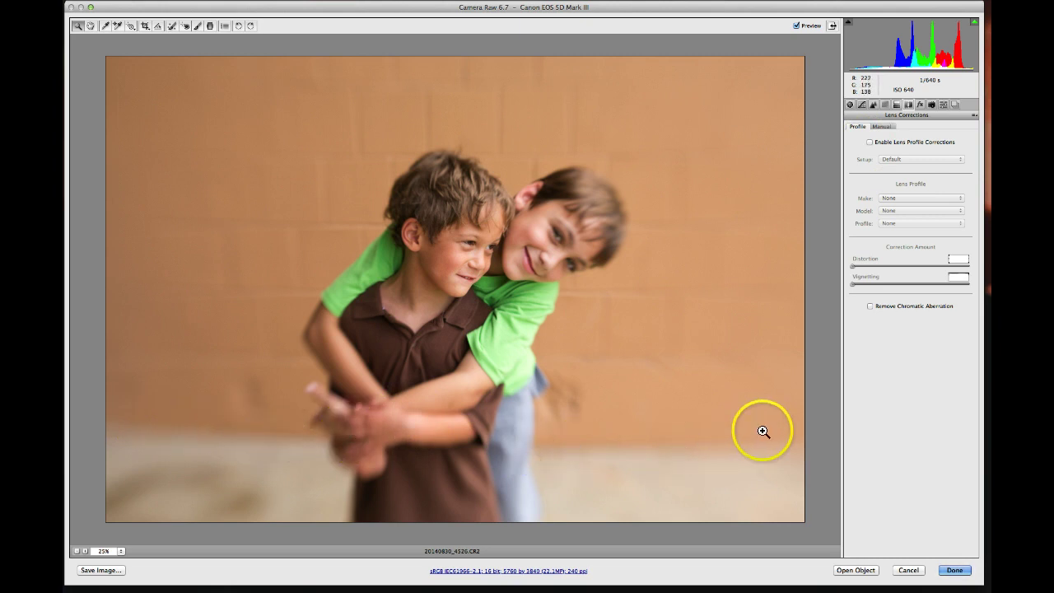
left_click(869, 143)
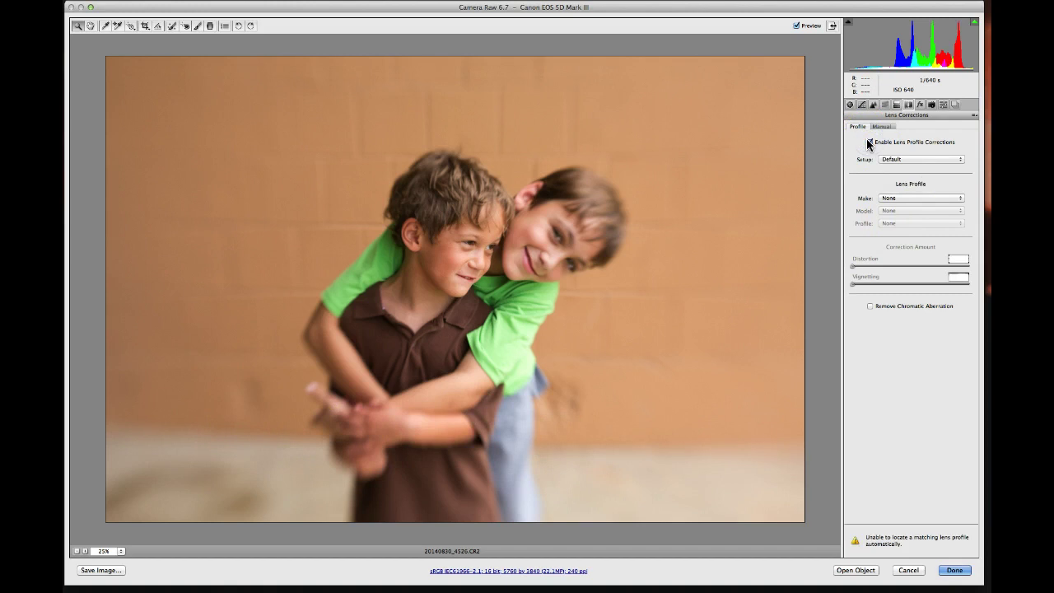
Select the Canon EF 35mm f/1.4 L USM lens profile, with Distortion and Vignetting at 100.
left_click(960, 199)
left_click_drag(925, 215, 890, 216)
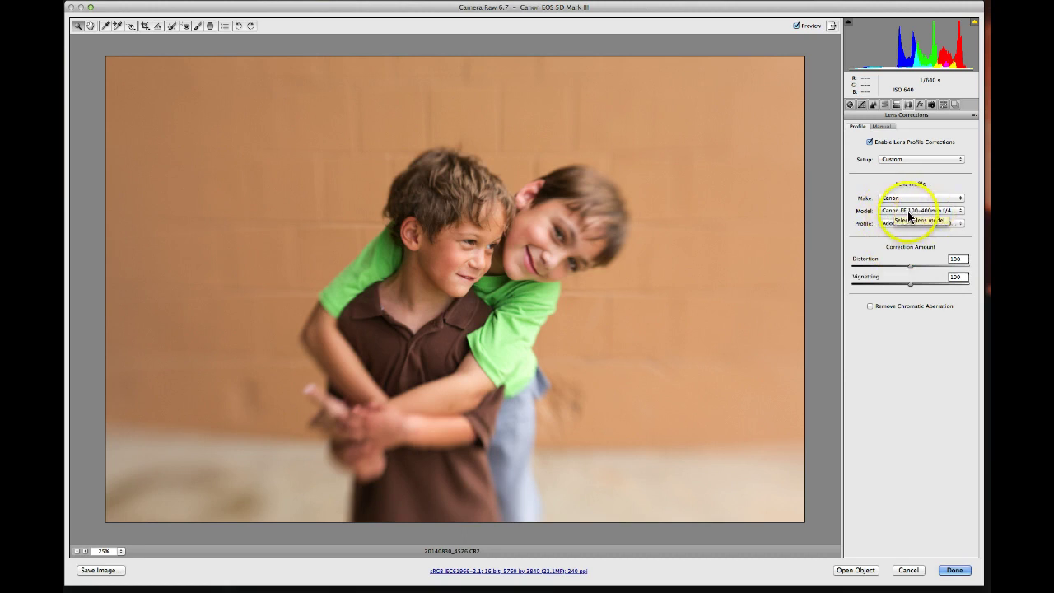
left_click(960, 211)
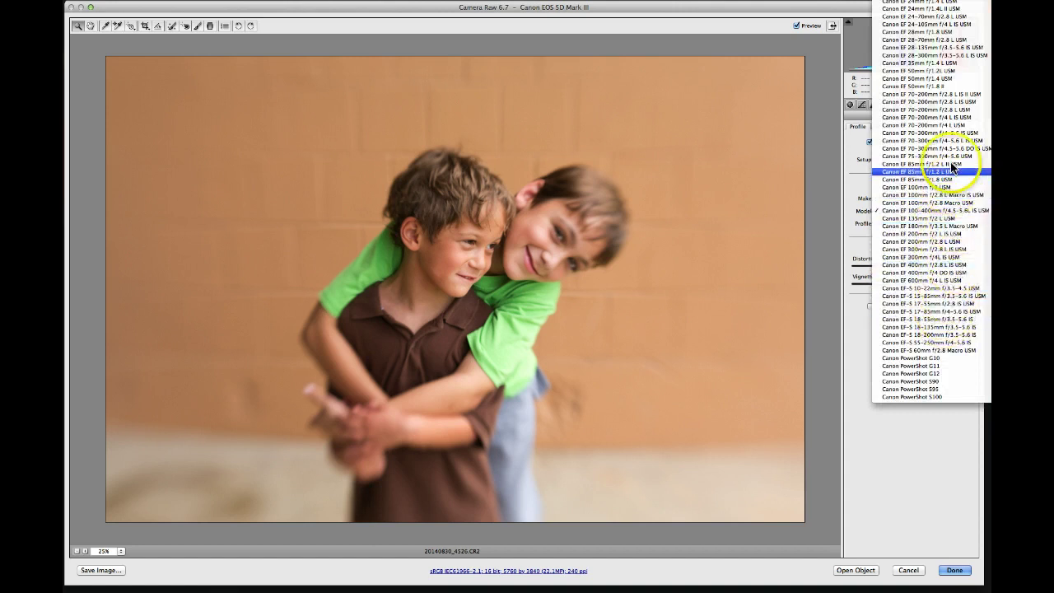
left_click(921, 69)
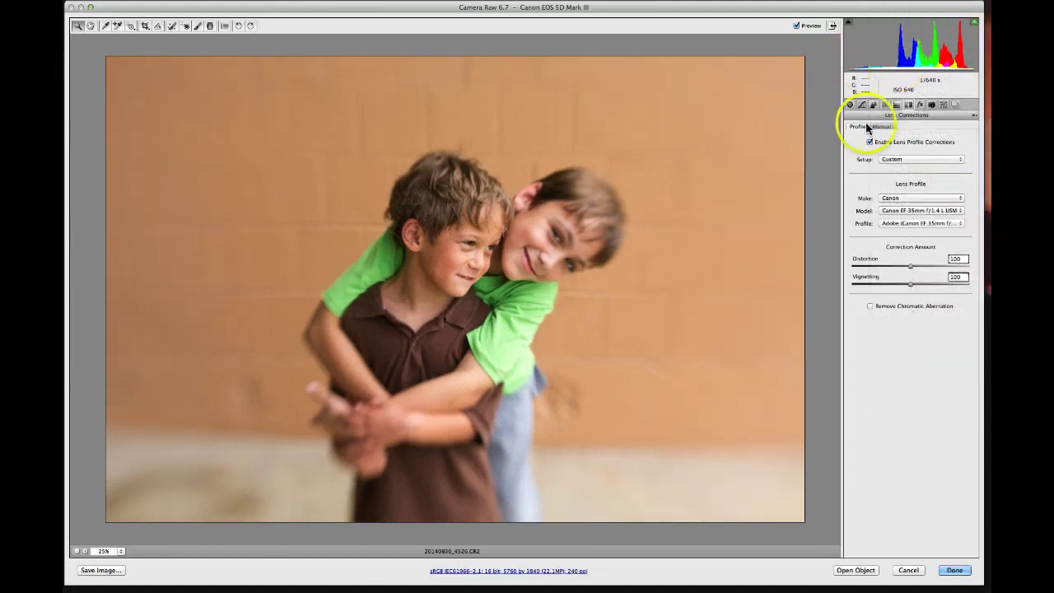
left_click(874, 262)
left_click_drag(876, 263, 880, 263)
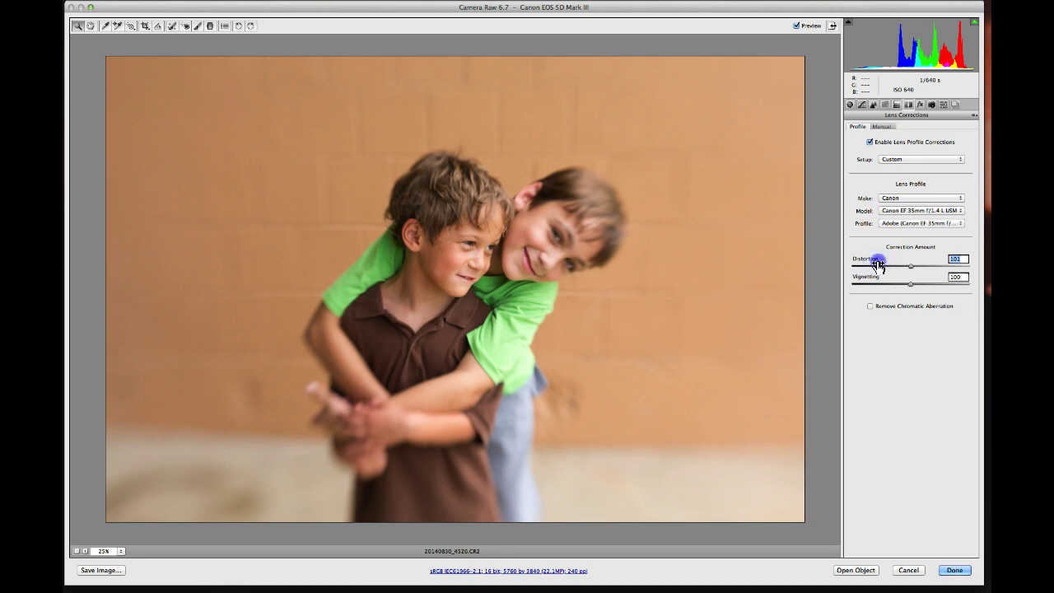
Try manual Distortion at +22, then reset it to 0.
left_click(888, 126)
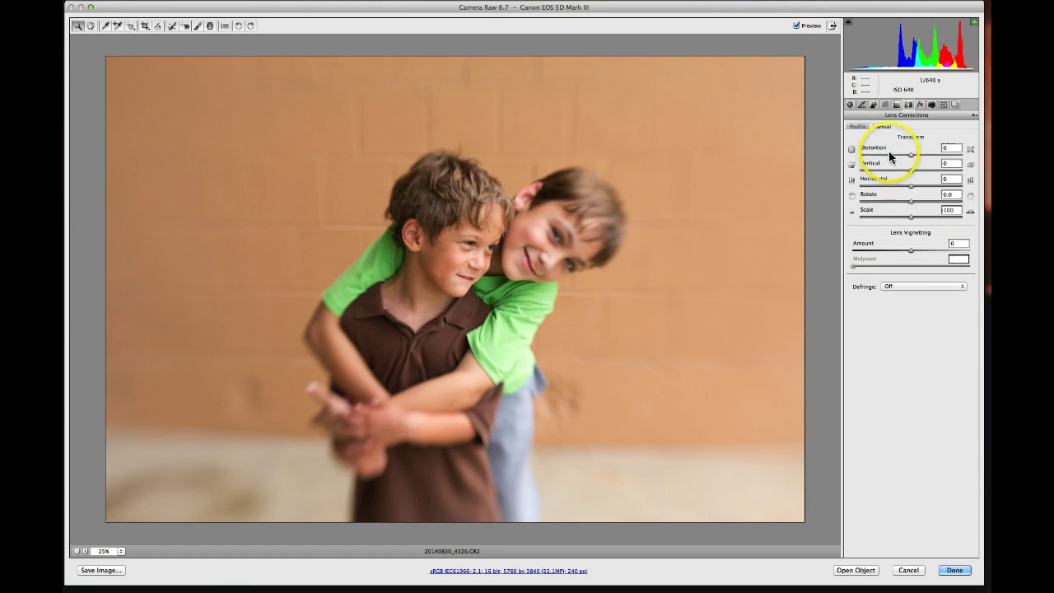
left_click(889, 151)
key("Down")
key("Down")
key("Down")
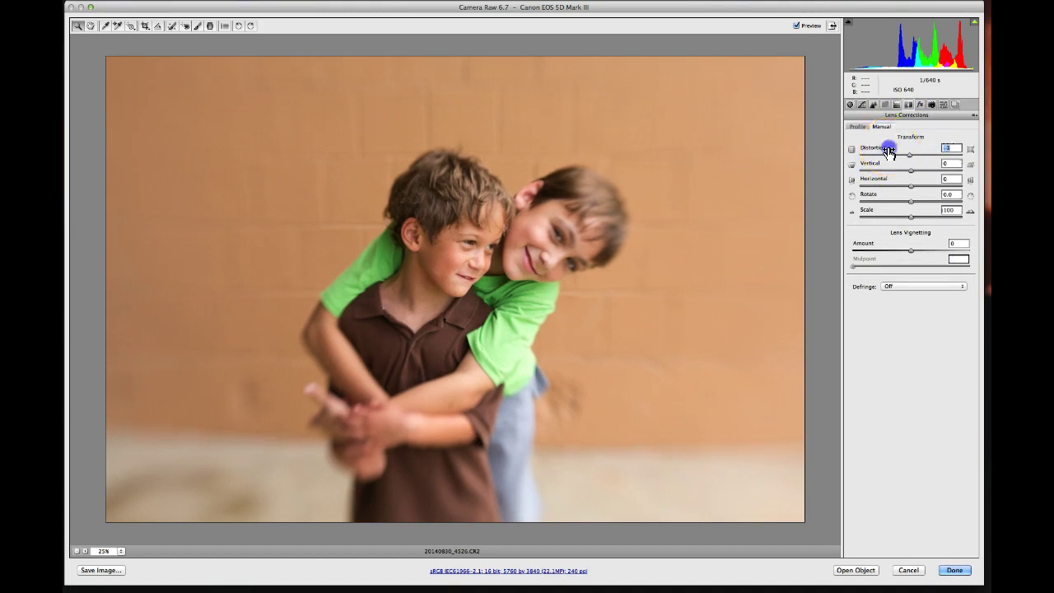
left_click_drag(890, 152, 902, 152)
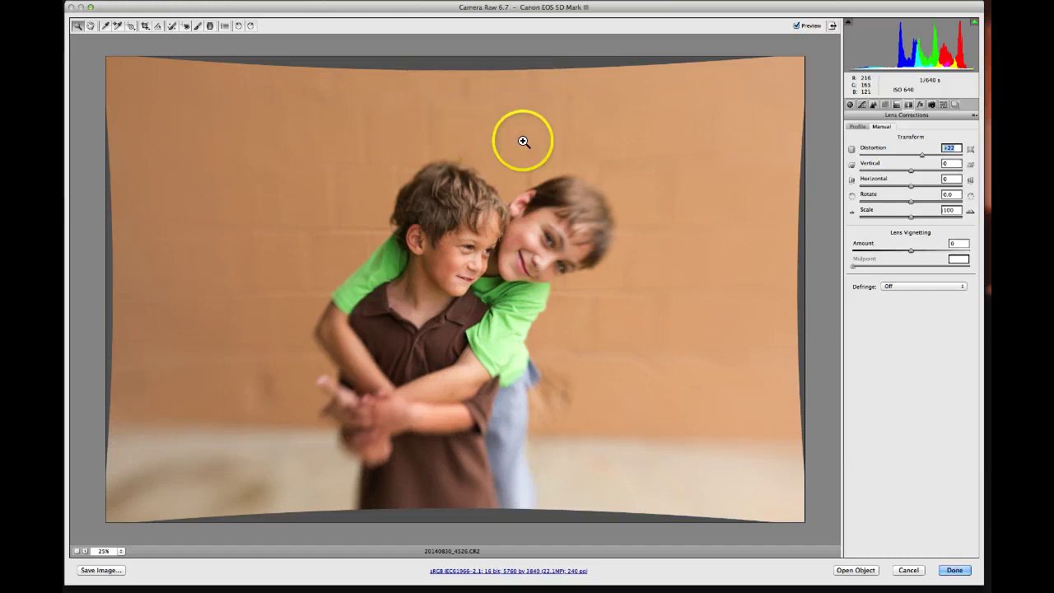
double_click(904, 151)
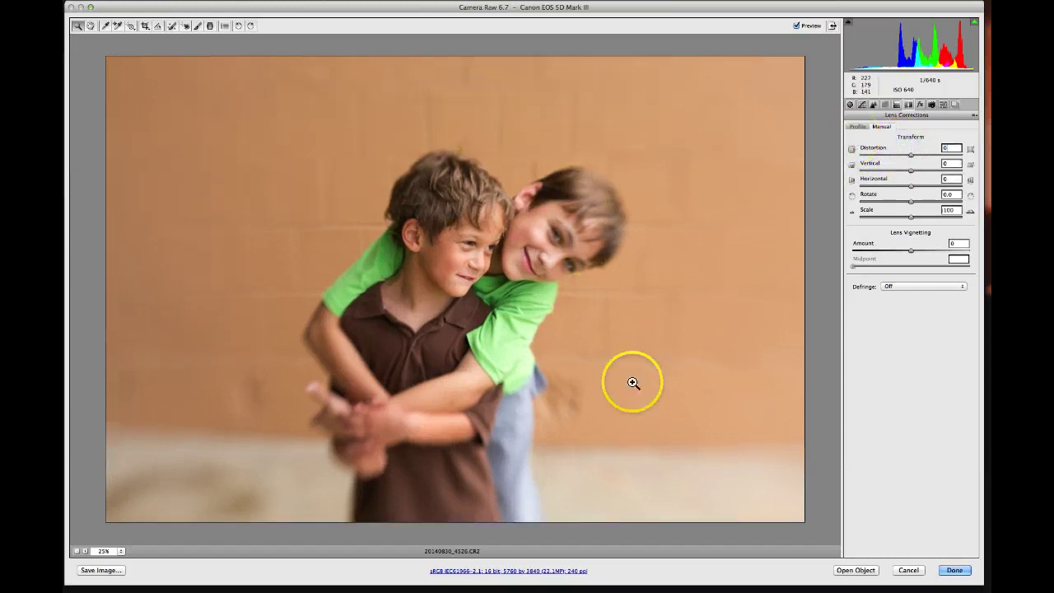
Set white balance to Temperature 5650 and Tint -2.
left_click(850, 105)
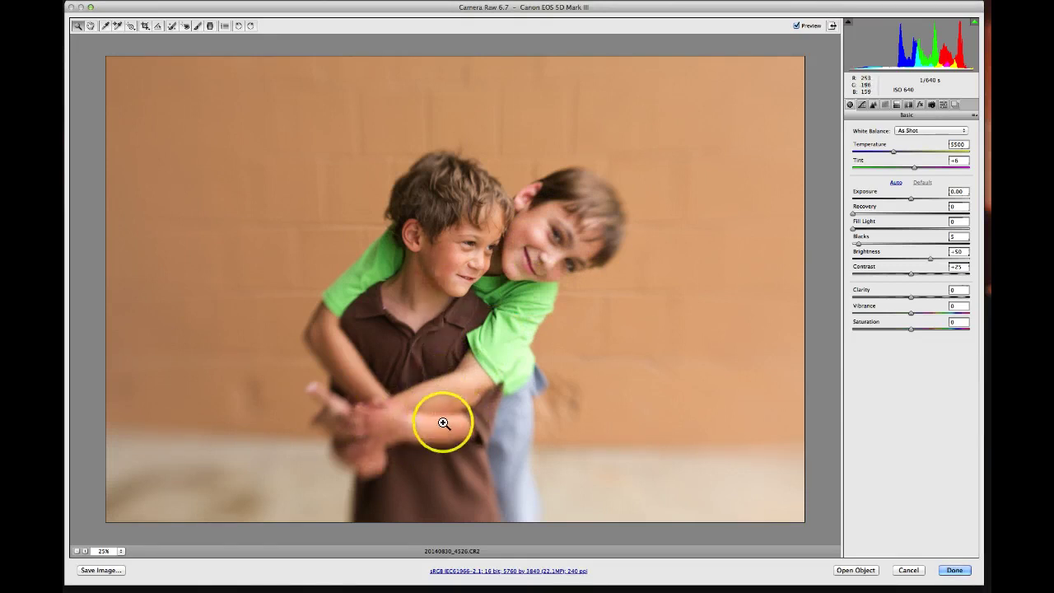
left_click(908, 167)
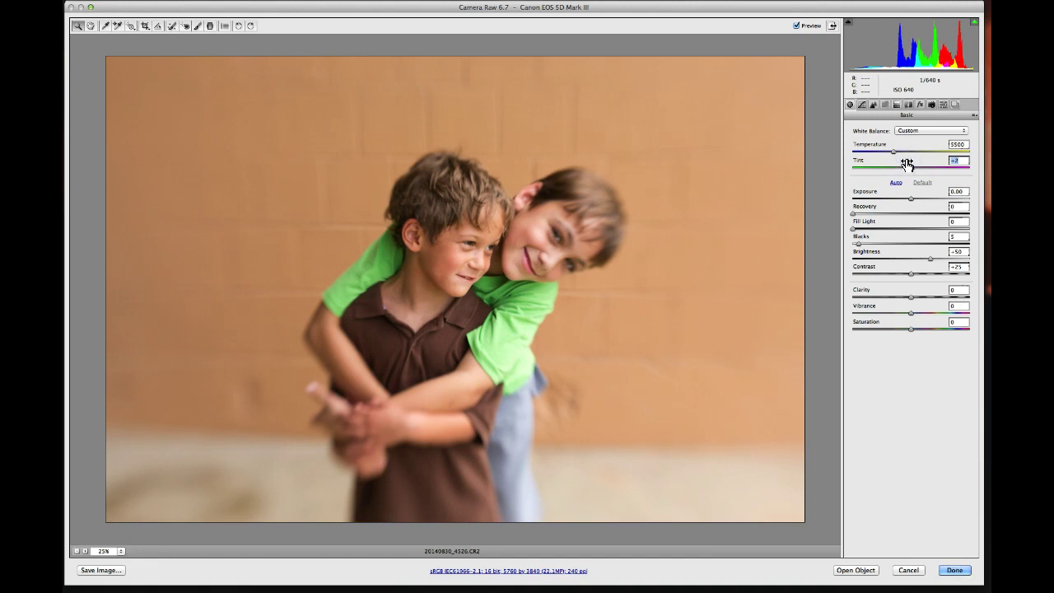
left_click(882, 147)
left_click_drag(882, 148, 884, 148)
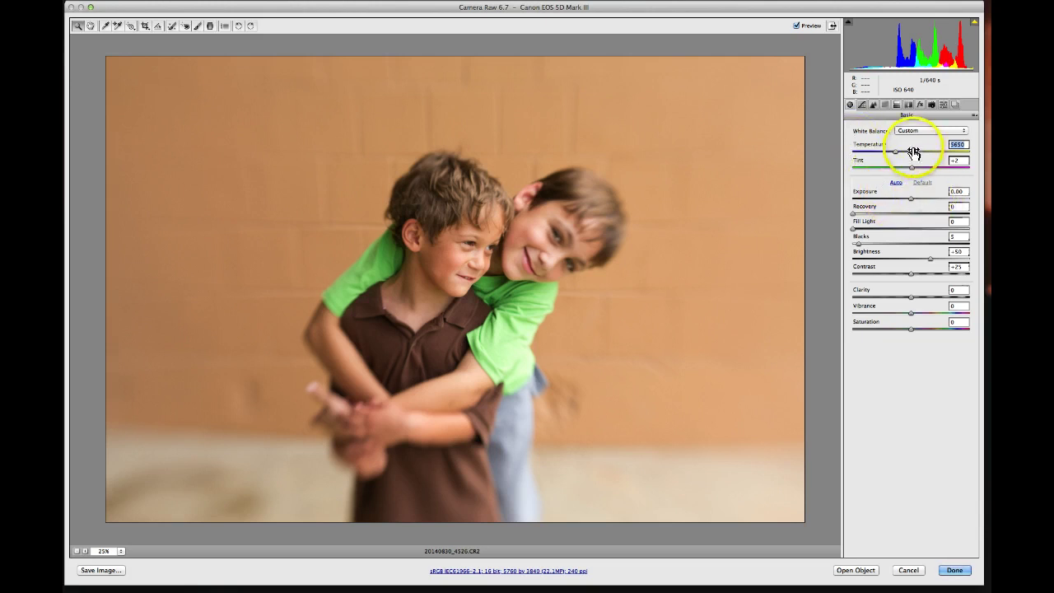
left_click(885, 105)
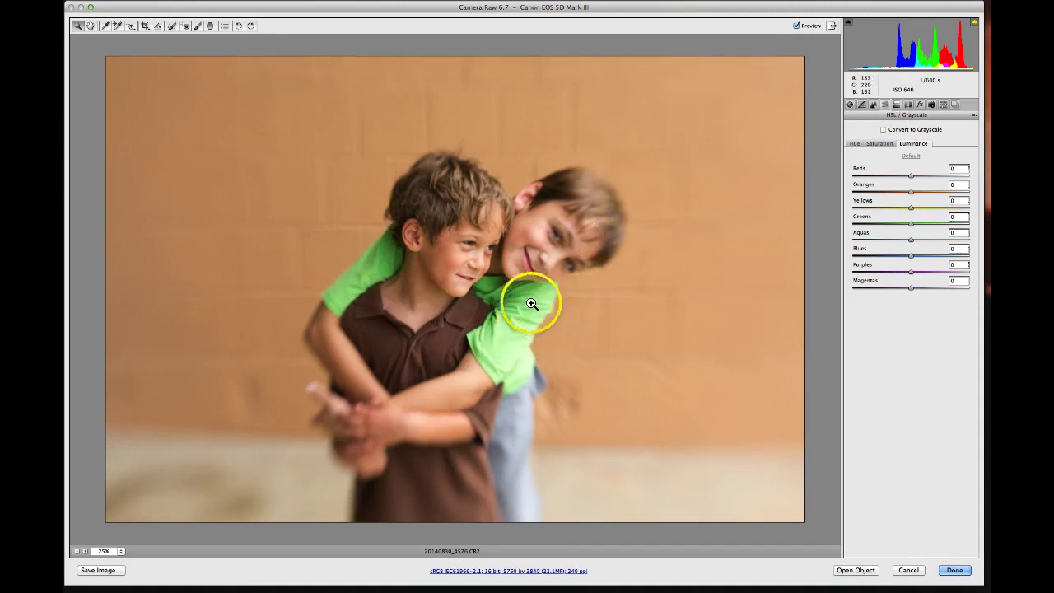
Desaturate the green shirt with the Targeted Adjustment Tool: Greens -76, Yellows -29, Aquas -7.
left_click(879, 143)
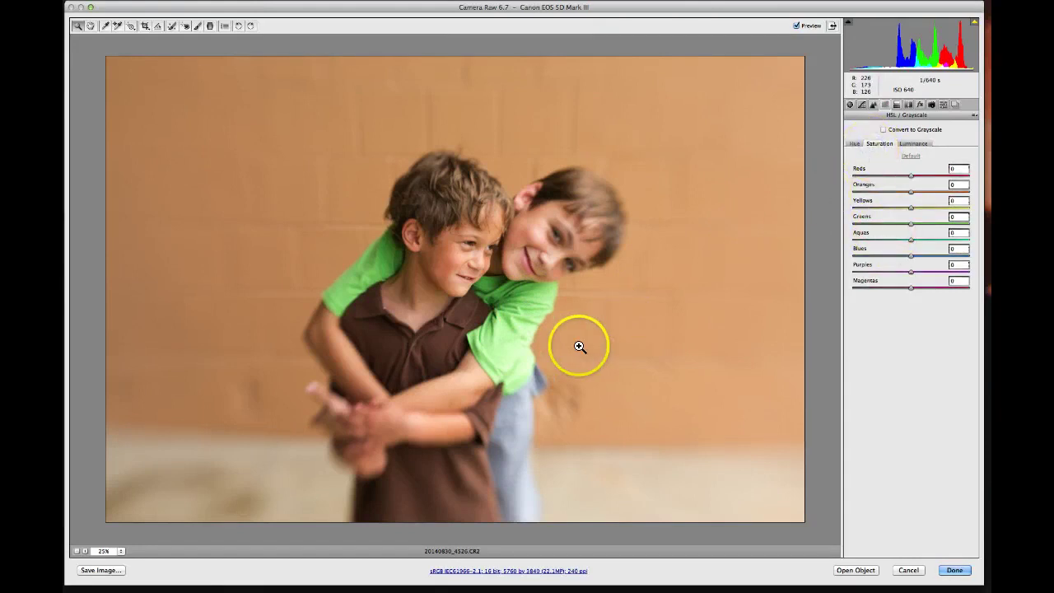
left_click(129, 26)
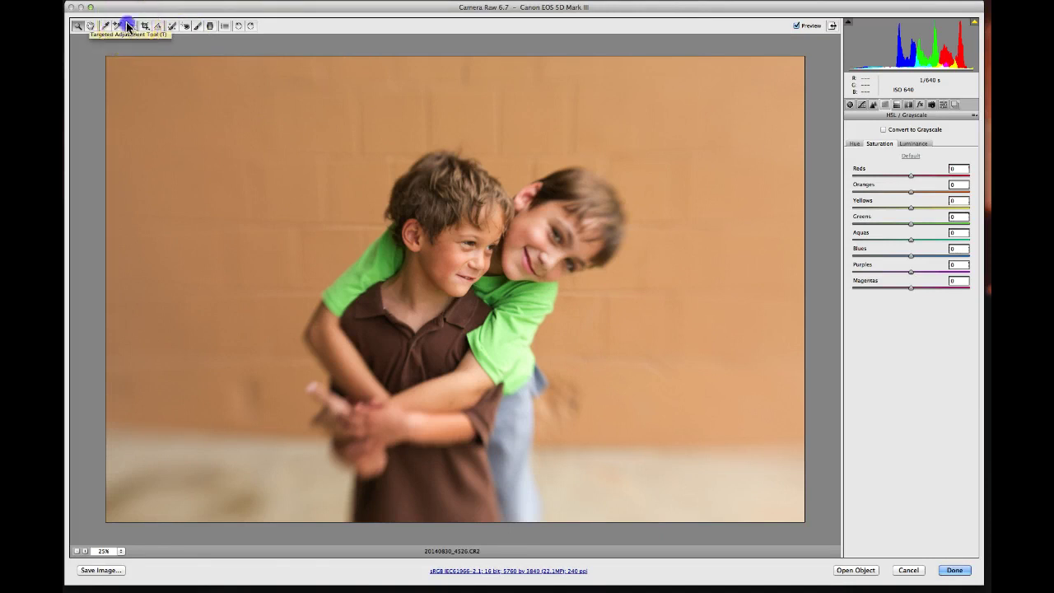
left_click_drag(466, 268, 497, 300)
left_click(512, 303)
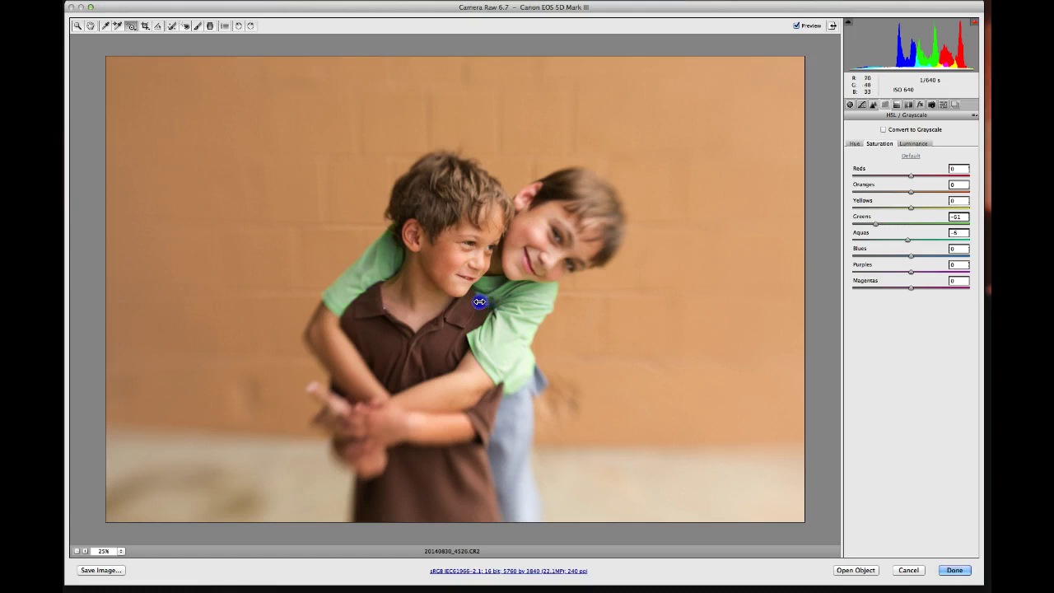
left_click_drag(476, 303, 472, 303)
left_click_drag(892, 203, 884, 205)
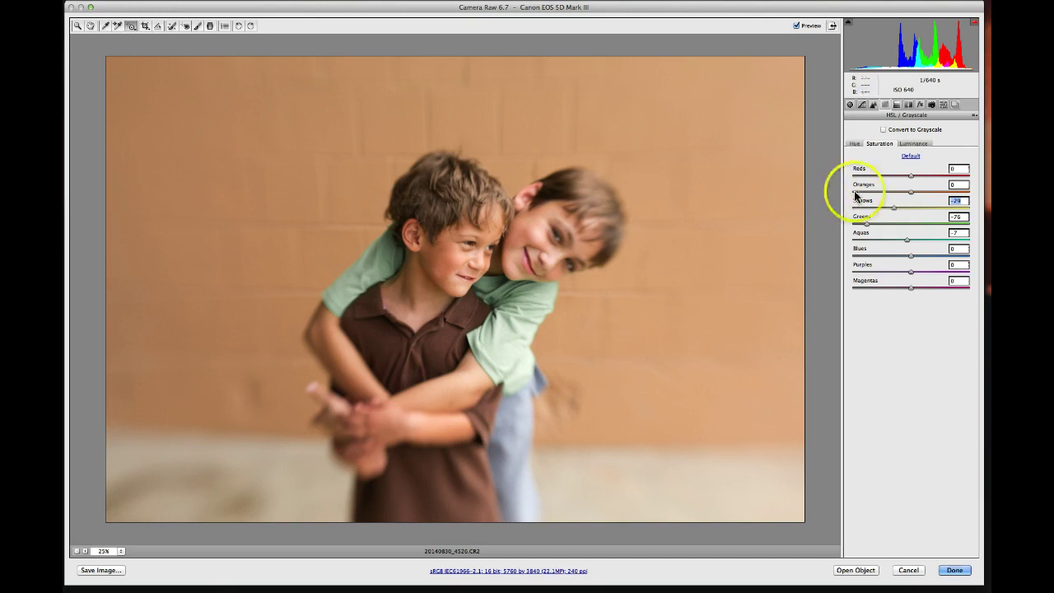
Raise global Saturation, then ease it back to +5.
left_click(851, 104)
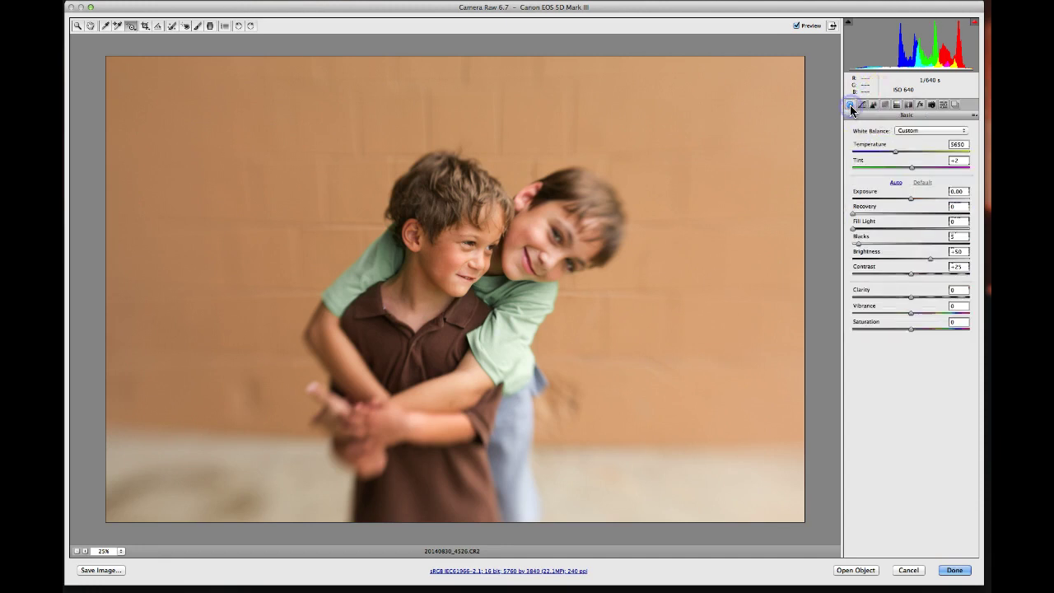
left_click_drag(887, 327, 897, 325)
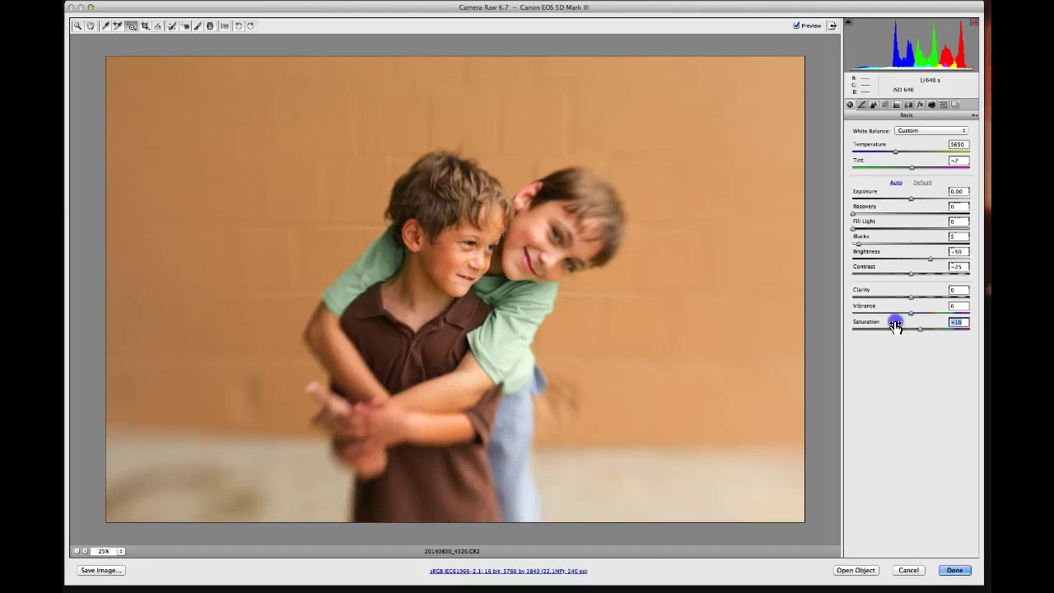
left_click_drag(894, 326, 889, 326)
left_click(885, 104)
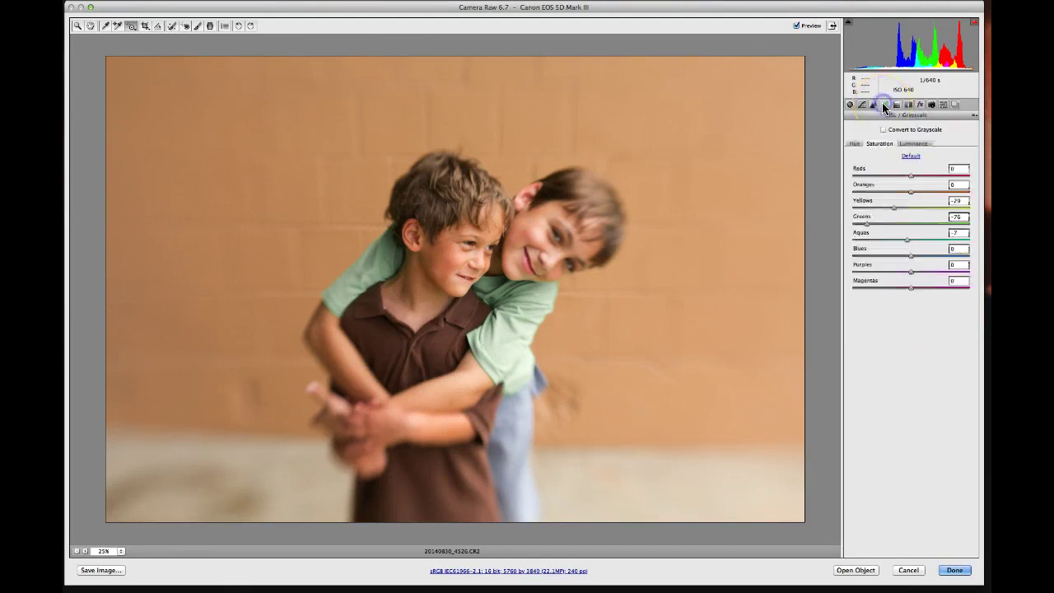
Try brighter and darker Oranges luminance and turn off the clipping overlay.
left_click(912, 145)
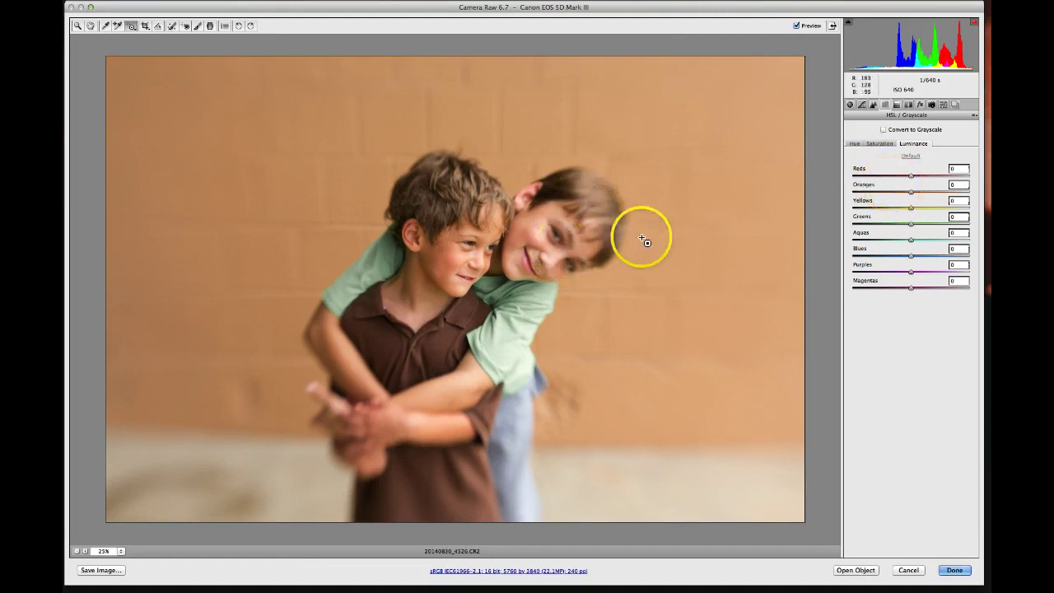
left_click_drag(890, 188, 898, 188)
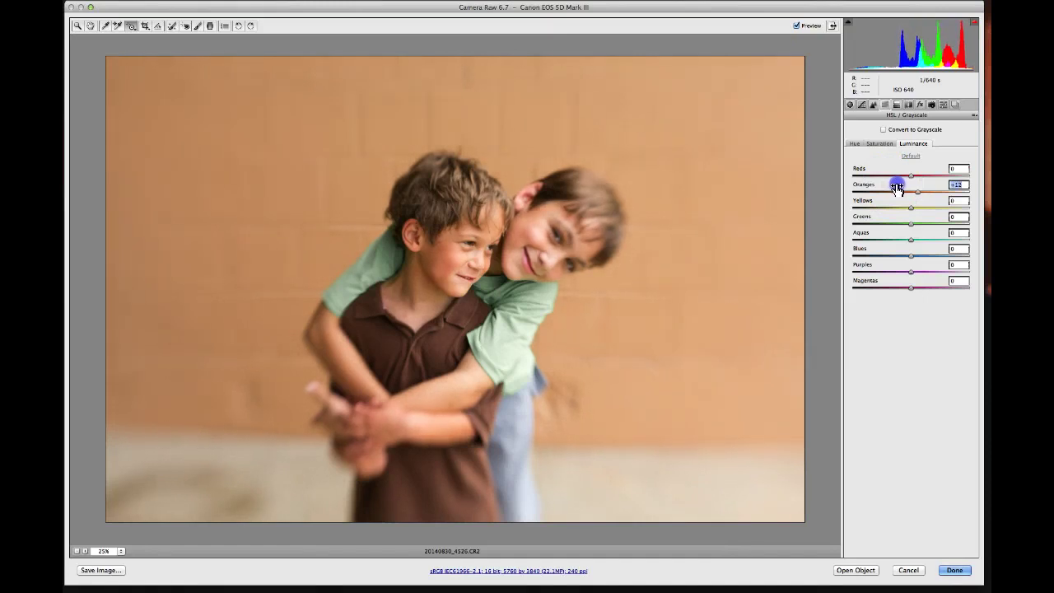
left_click_drag(895, 188, 887, 189)
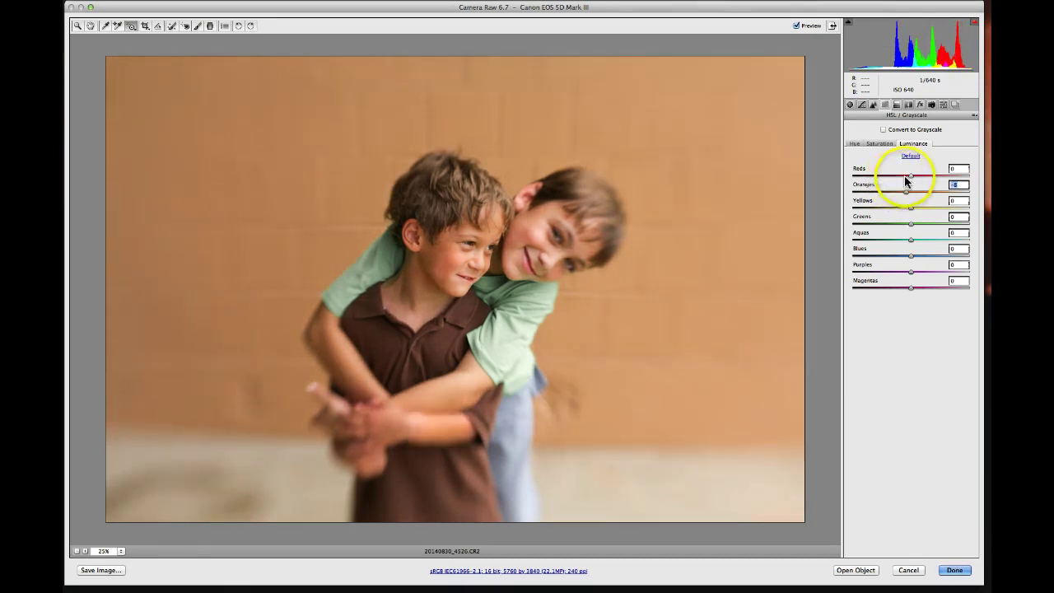
mouse_move(974, 28)
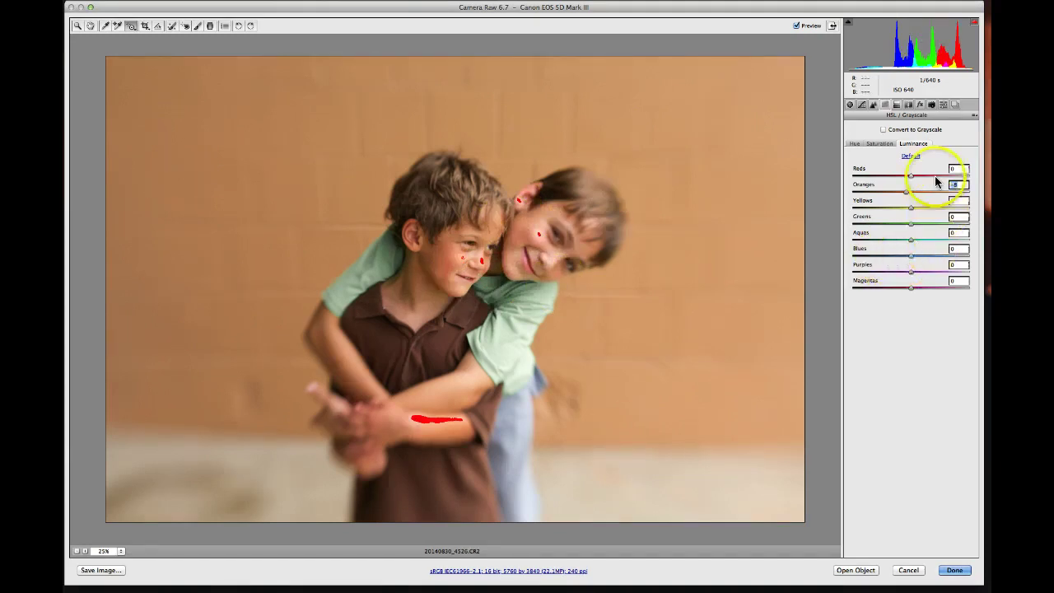
left_click(978, 26)
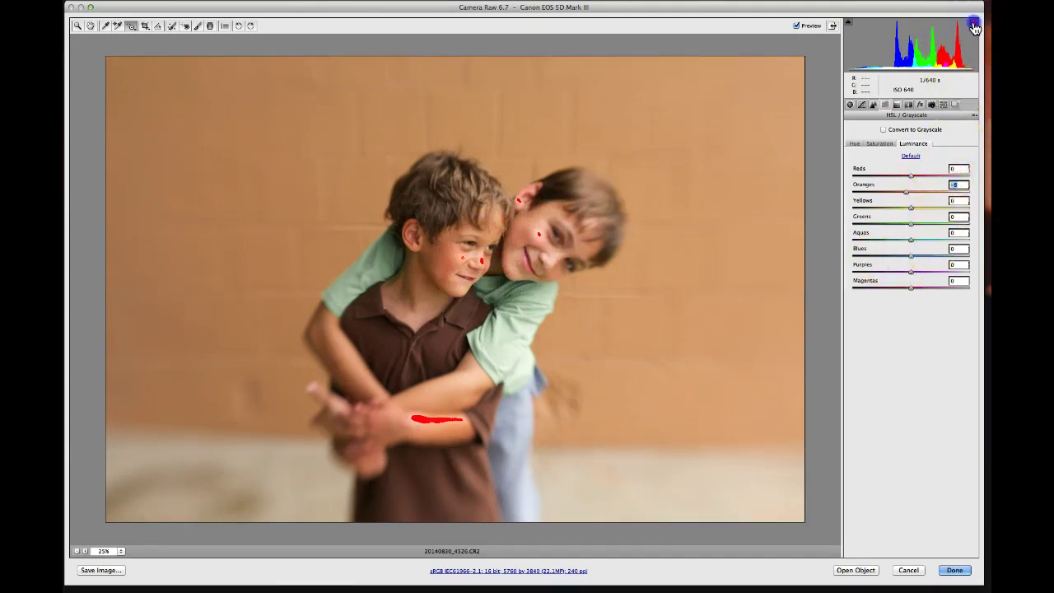
Reset Oranges luminance to 0, then settle it at -2.
left_click(901, 188)
mouse_move(900, 188)
left_mouse_down()
mouse_move(871, 192)
mouse_move(907, 192)
left_mouse_up()
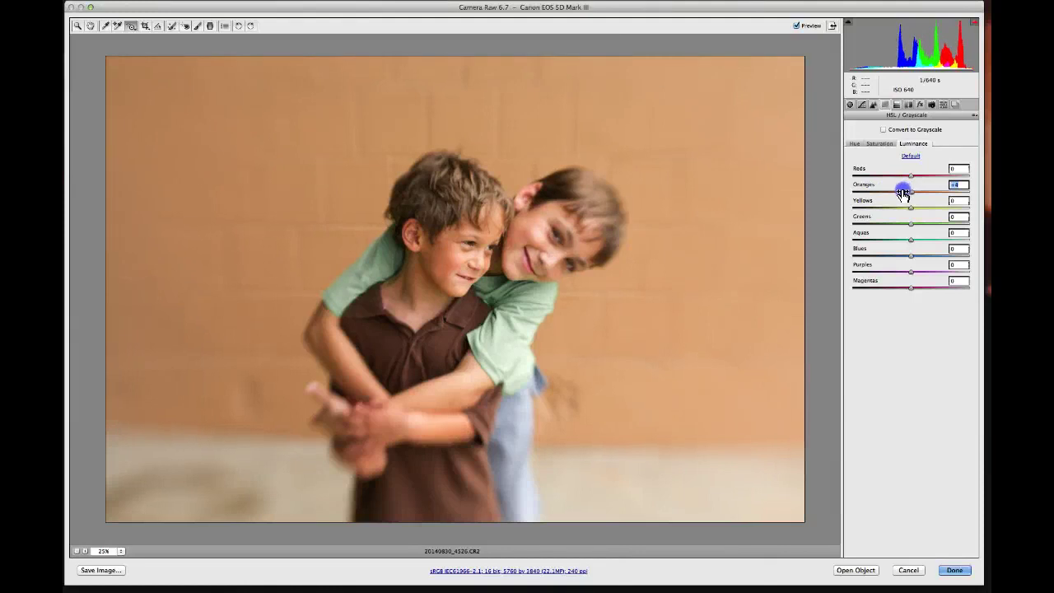
double_click(904, 193)
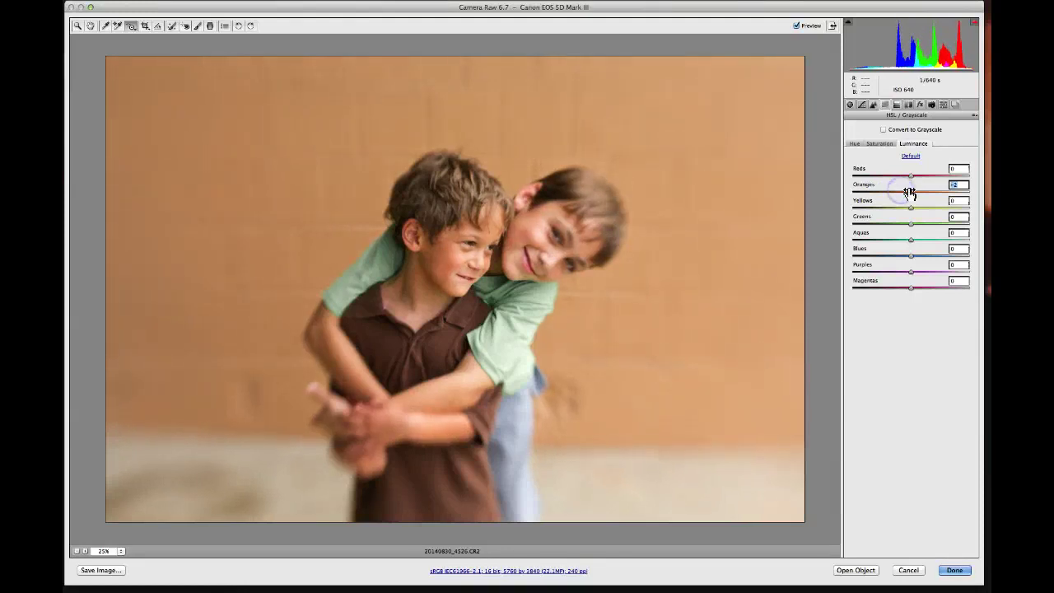
left_click(915, 192)
left_click(908, 191)
left_click(906, 198)
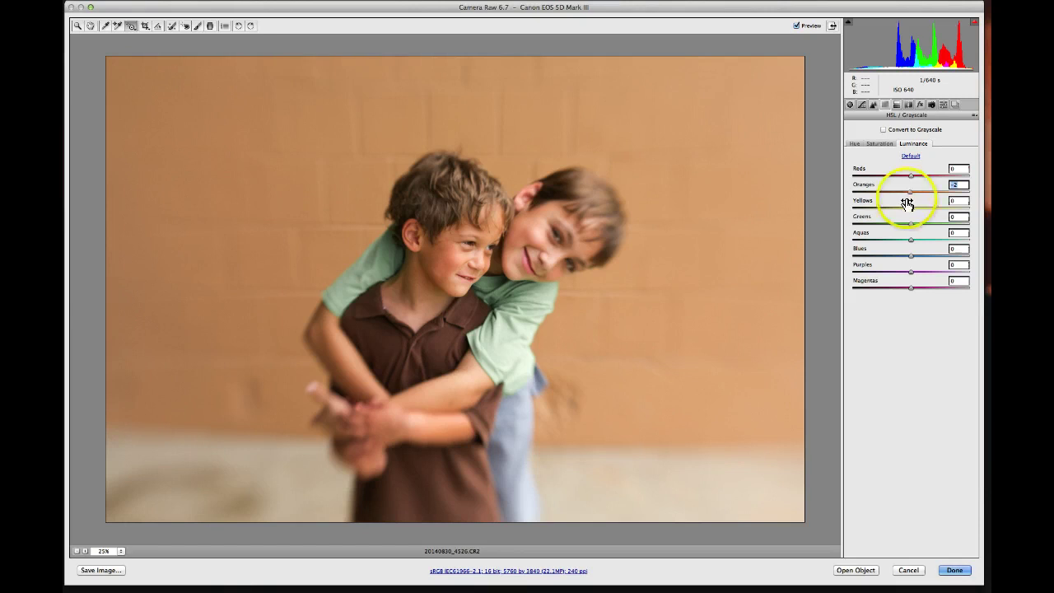
Adjust the wall's saturation with the Targeted Adjustment tool, ending at Oranges +5 and Yellows -25.
left_click(875, 144)
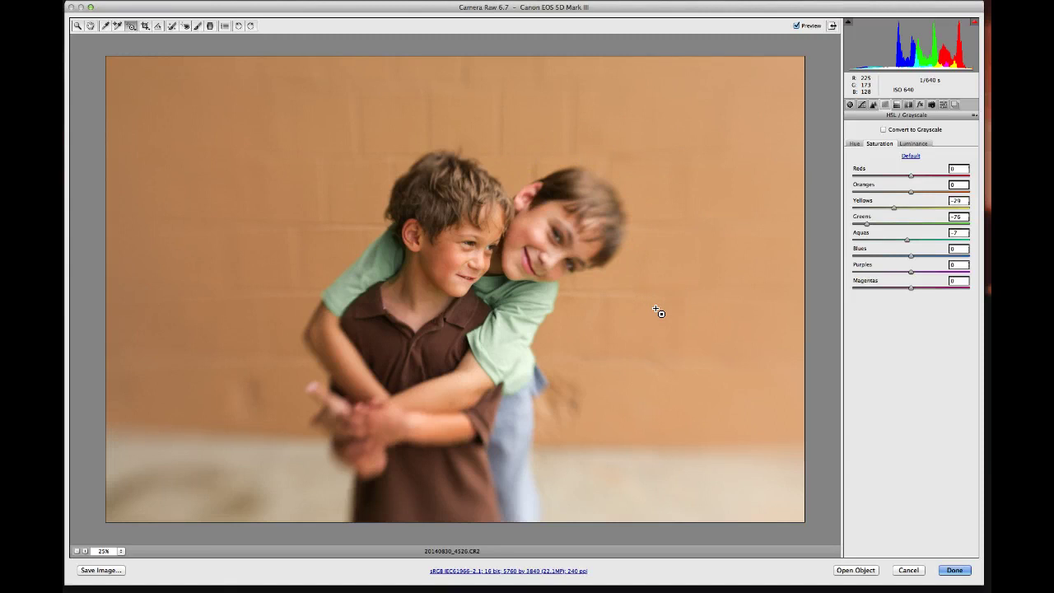
mouse_move(659, 311)
left_mouse_down()
mouse_move(725, 314)
mouse_move(447, 106)
mouse_move(113, 24)
mouse_move(258, 64)
left_mouse_up()
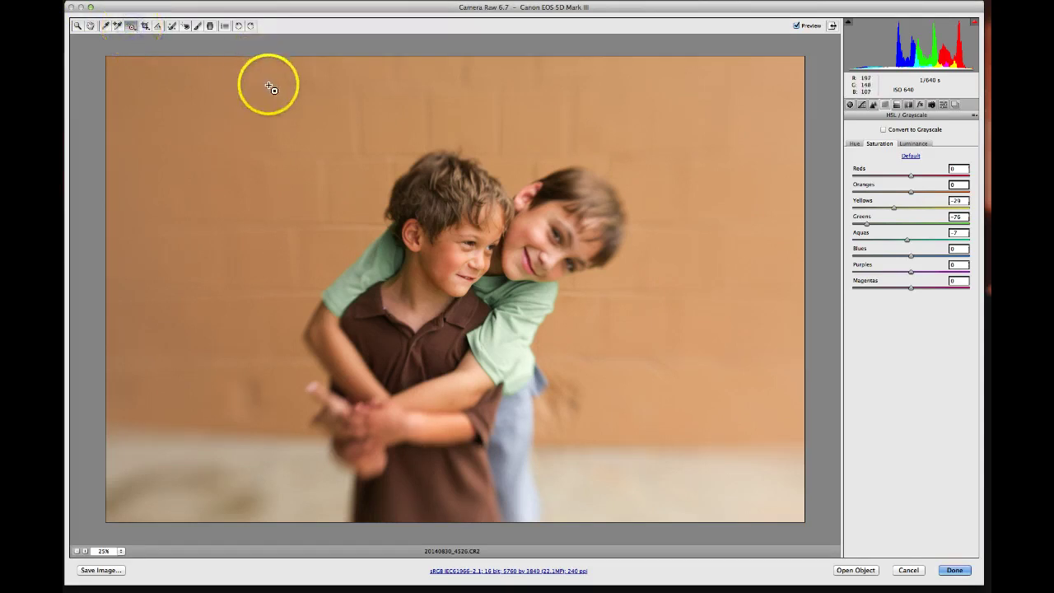
left_click(214, 123)
left_click_drag(213, 123, 213, 129)
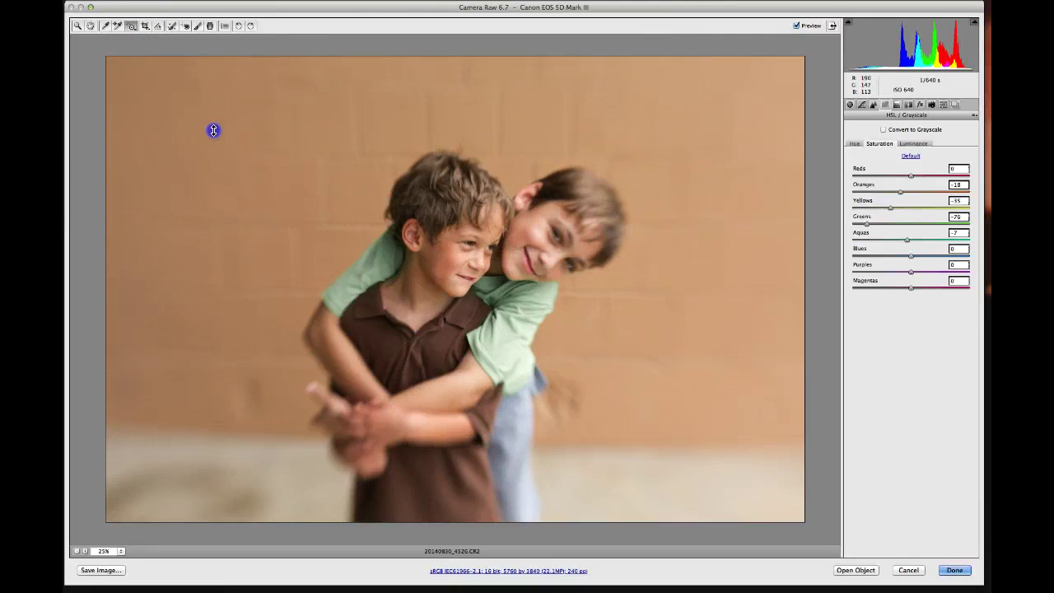
left_click_drag(214, 129, 215, 115)
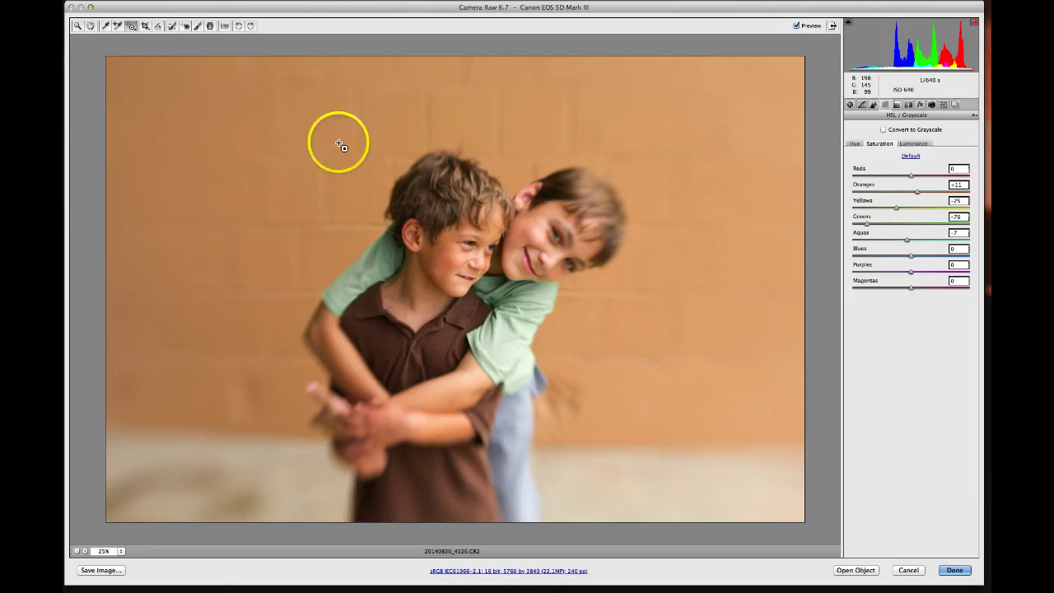
left_click(917, 189)
left_click_drag(917, 189, 914, 190)
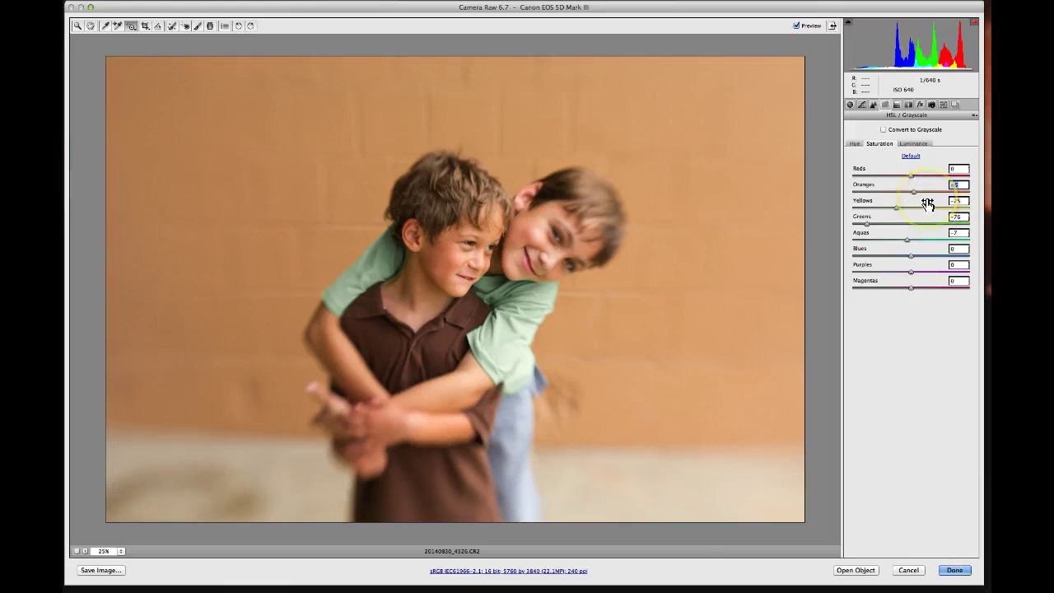
Show clipped highlights in the Basic panel and raise Recovery to 8.
left_click(842, 113)
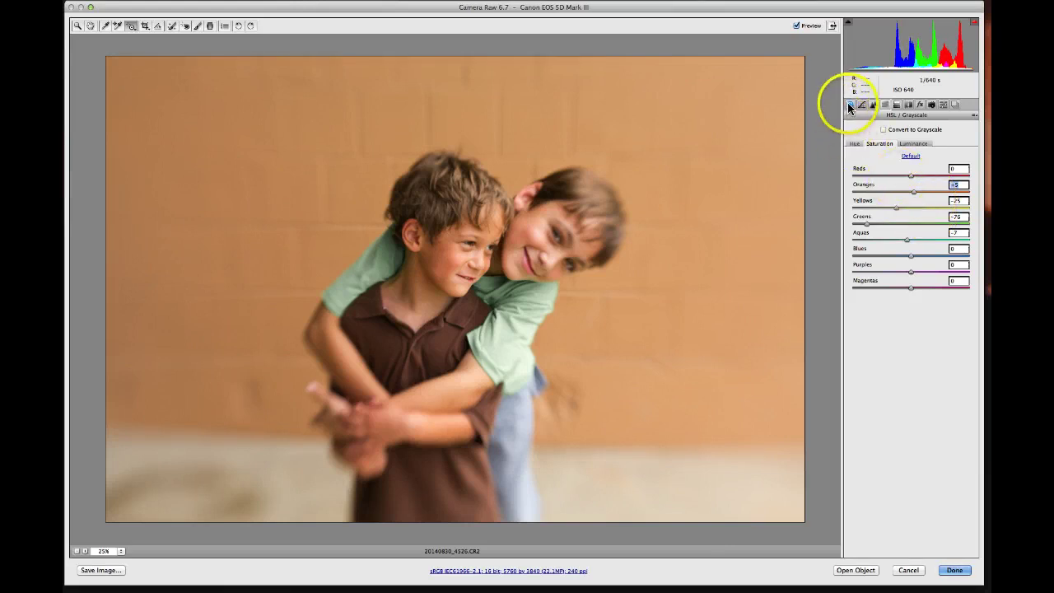
left_click(850, 105)
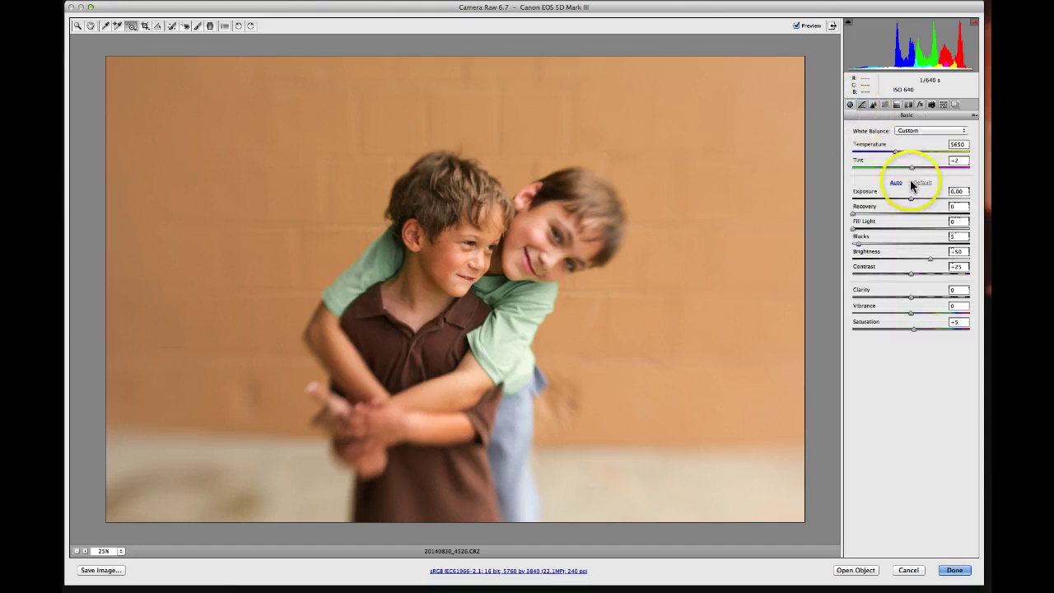
left_click(975, 23)
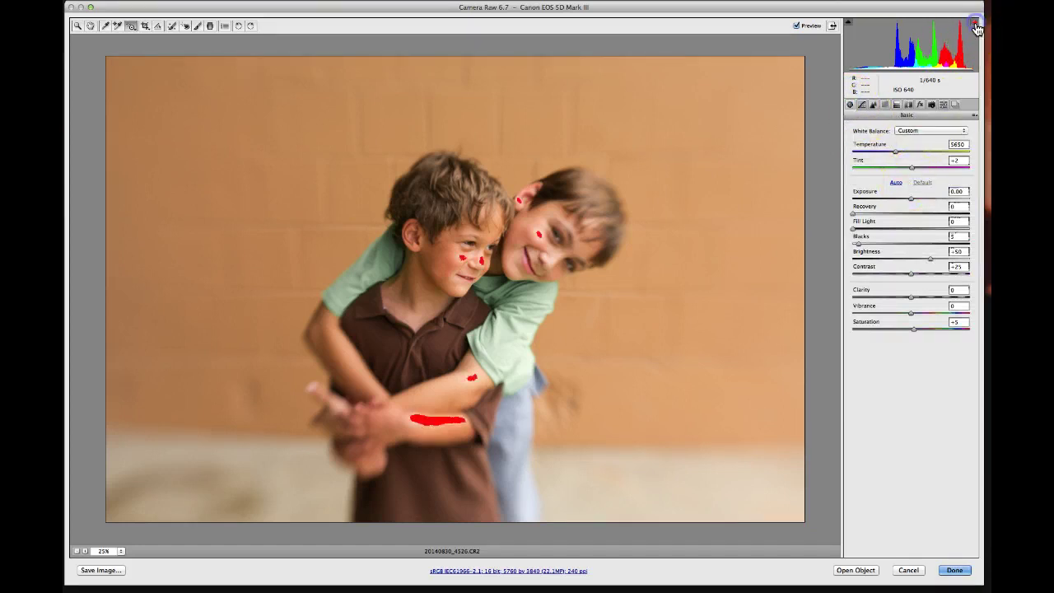
left_click(855, 210)
key("Up")
key("Up")
key("Up")
key("Up")
key("Up")
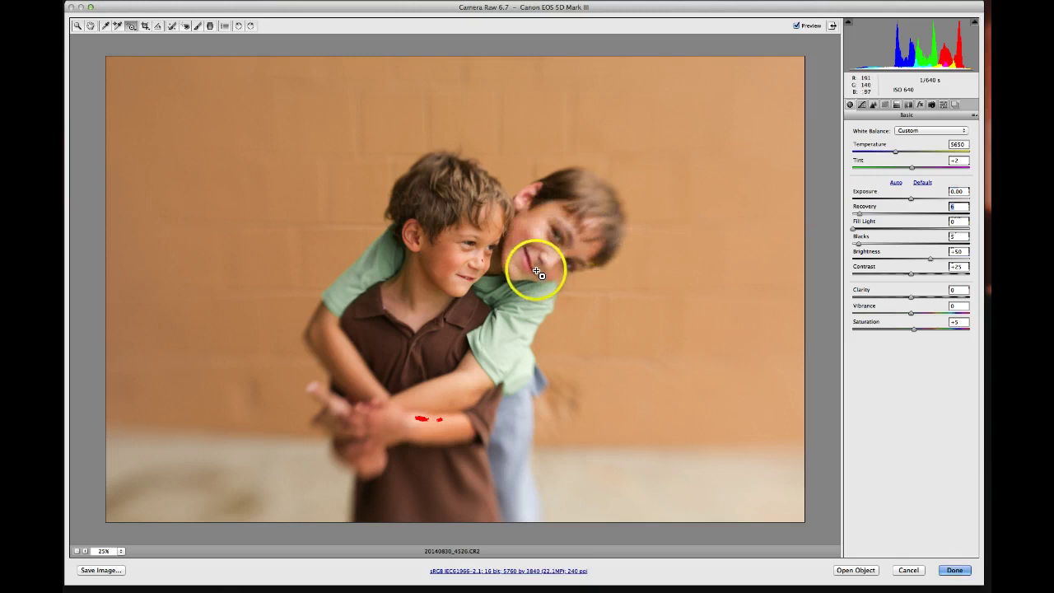
Lower Exposure to -0.15.
left_click(916, 196)
left_click_drag(916, 195, 914, 195)
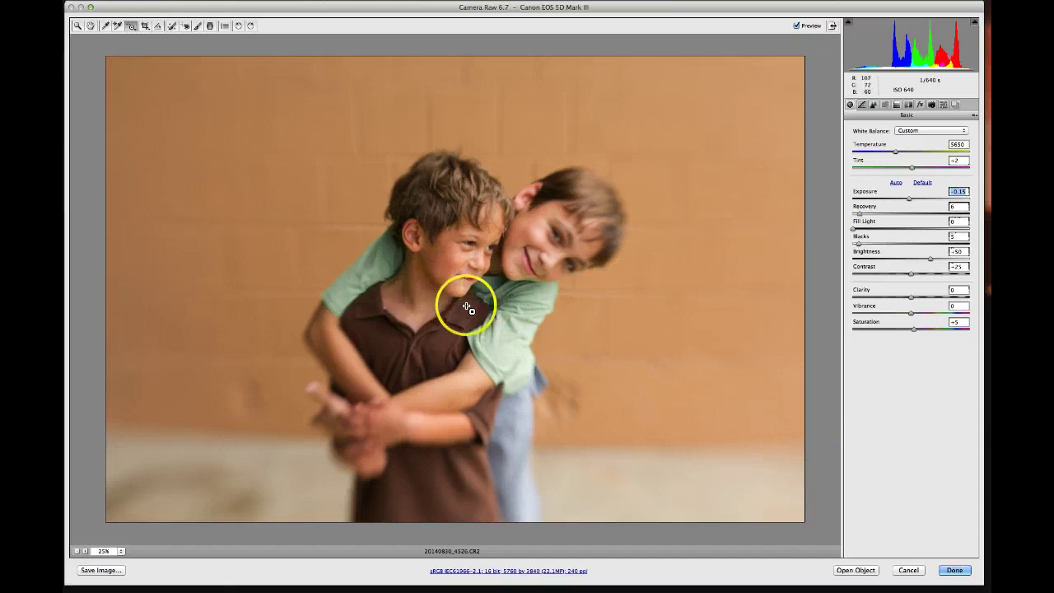
Lower magenta saturation and desaturate the reds and oranges in the hands' skin.
left_click(885, 104)
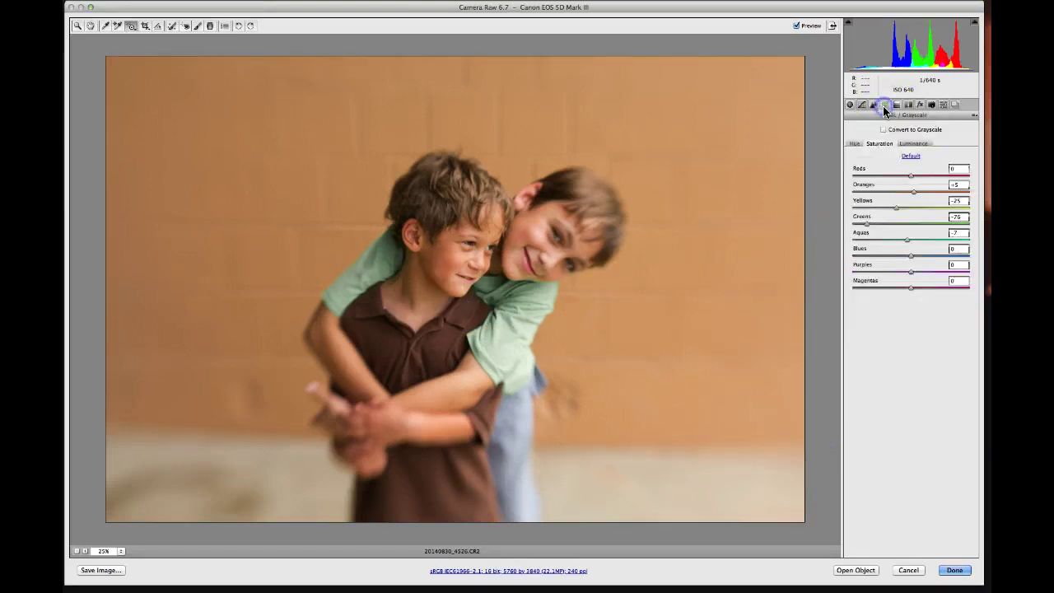
left_click(892, 282)
left_click_drag(890, 284, 874, 285)
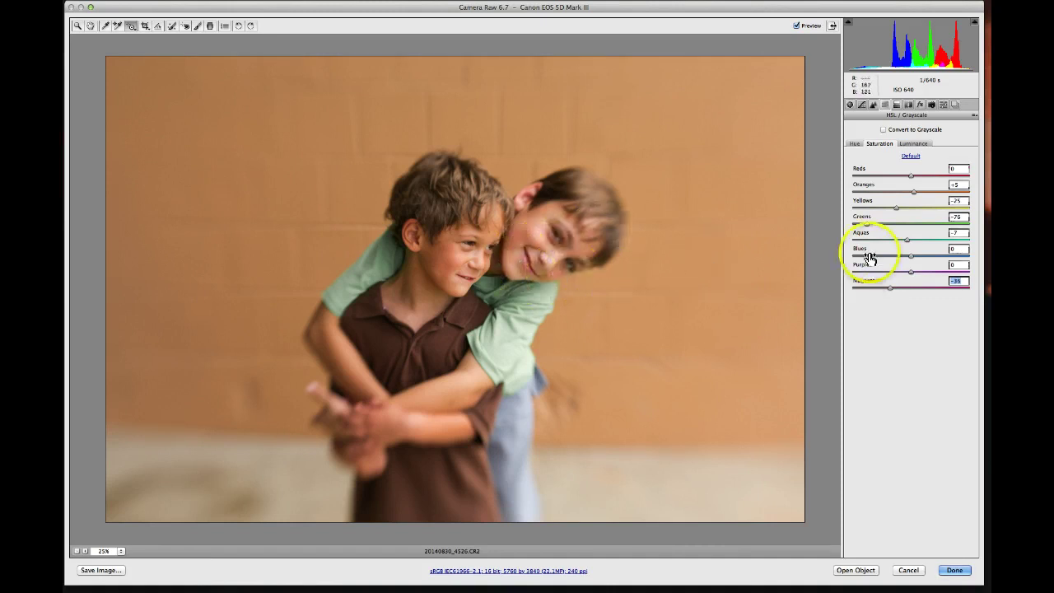
left_click(882, 169)
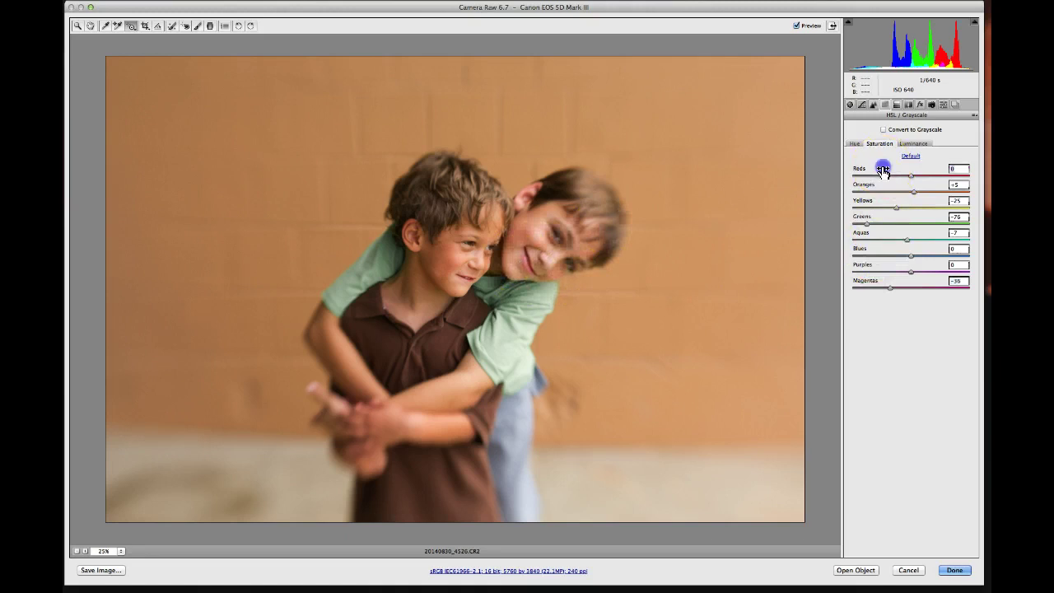
left_click_drag(883, 171, 891, 174)
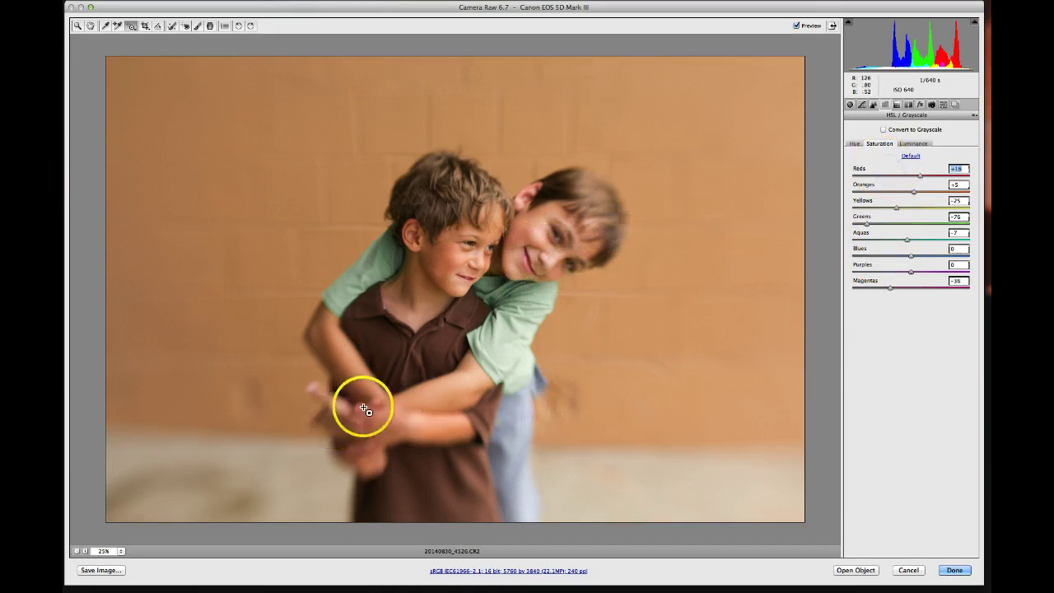
left_click_drag(372, 409, 358, 406)
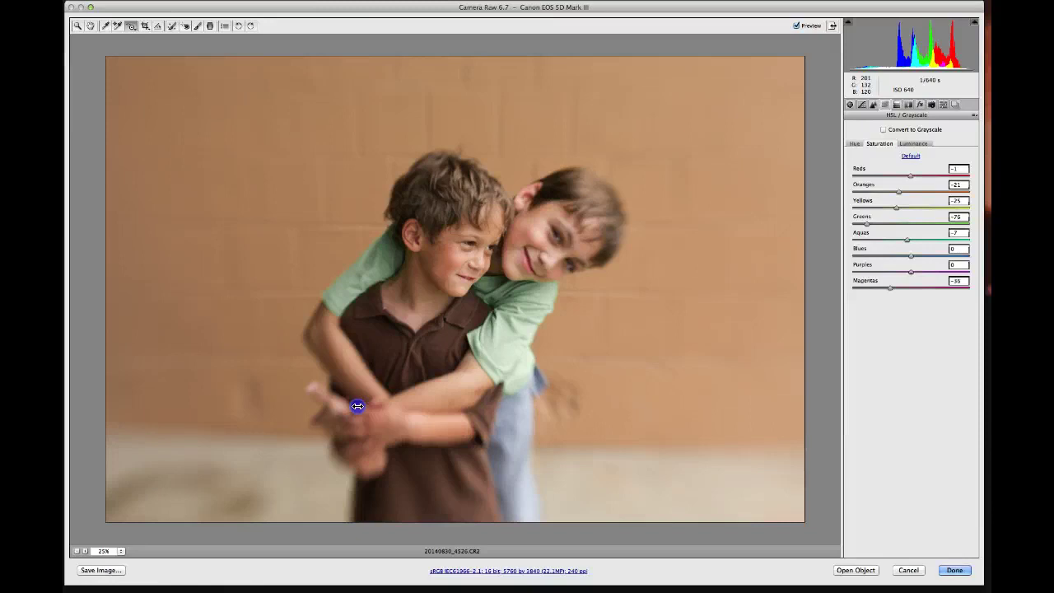
left_click_drag(361, 406, 366, 405)
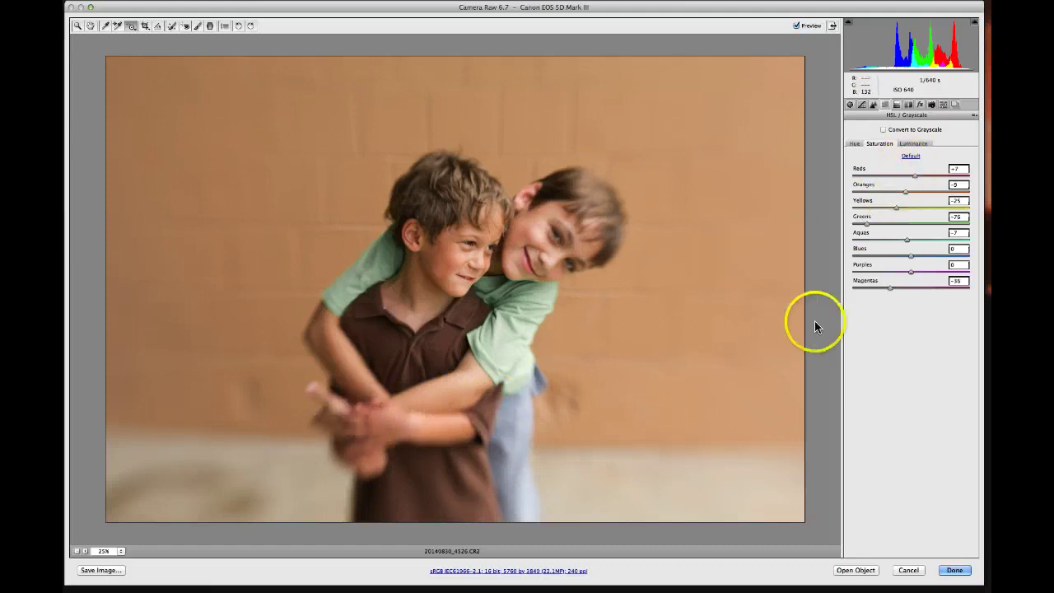
Fine-tune saturation to Magentas -19, Reds -2 and Oranges about -5.
left_click_drag(875, 281, 887, 284)
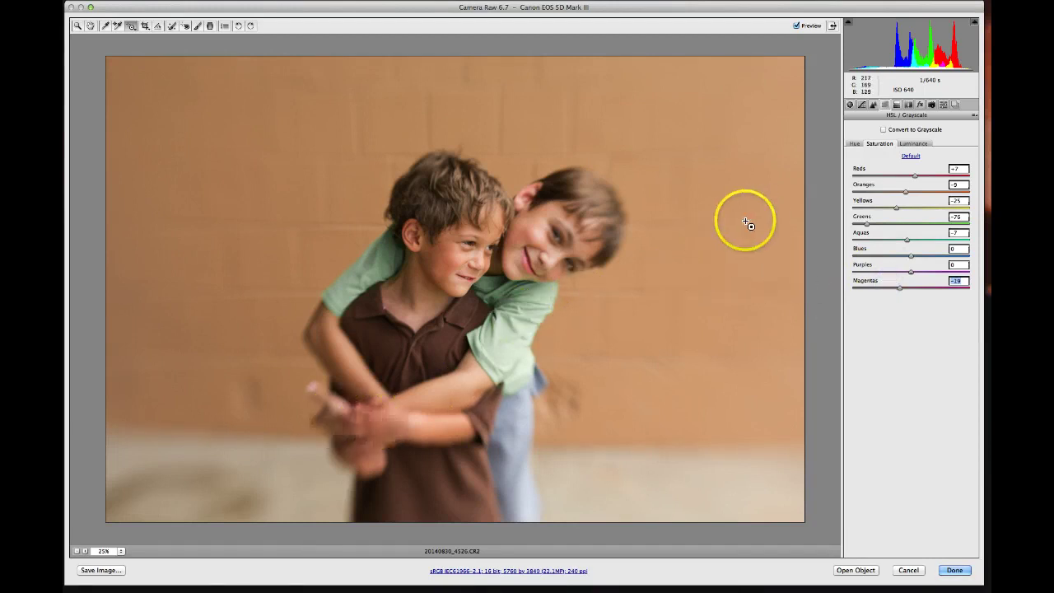
left_click(907, 171)
left_click_drag(907, 170, 903, 174)
left_click(890, 189)
left_click_drag(890, 189, 891, 188)
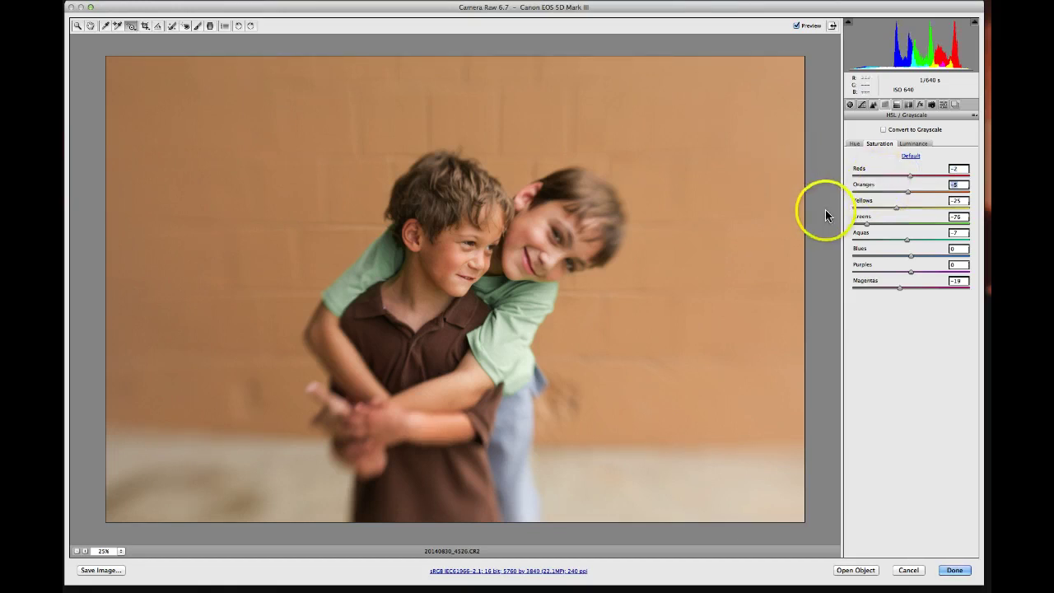
Set parametric curve Shadows to -24 and Darks to -9, and pull Lights slightly below zero.
left_click(862, 105)
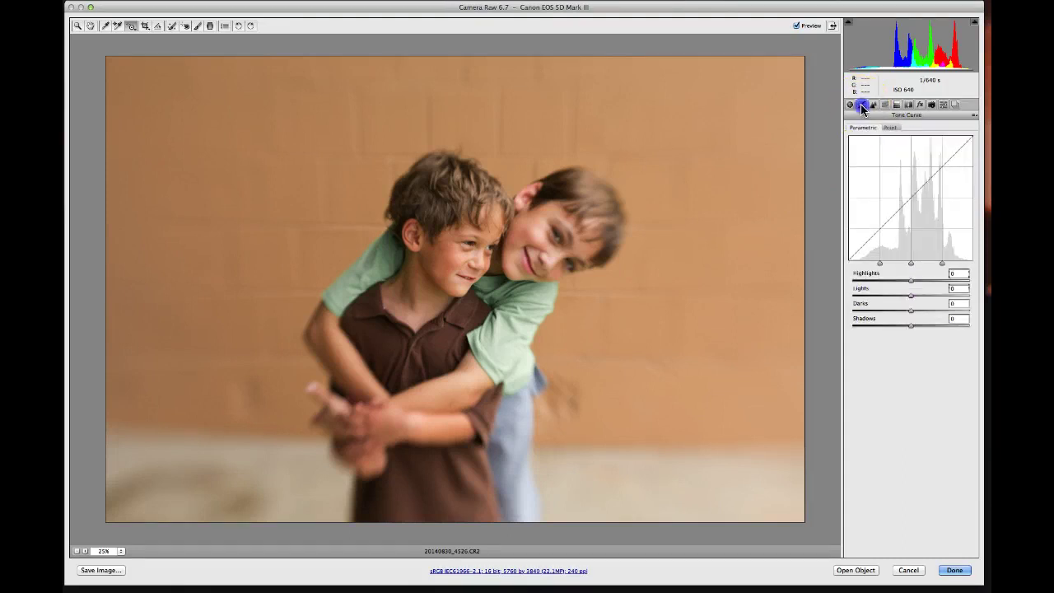
left_click(892, 320)
mouse_move(892, 320)
left_mouse_down()
mouse_move(877, 323)
mouse_move(917, 315)
mouse_move(902, 306)
left_mouse_up()
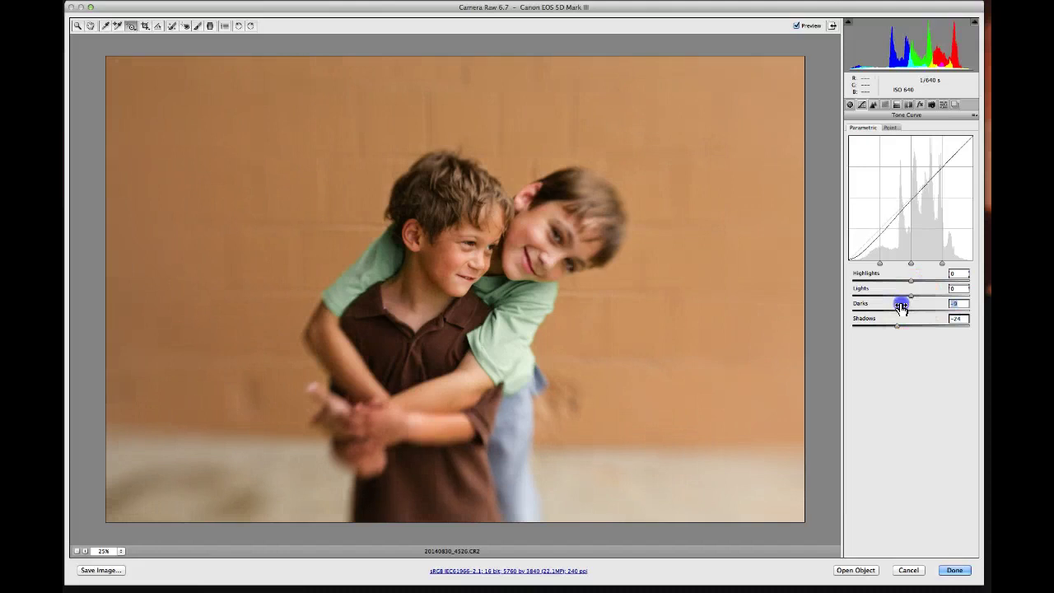
left_click_drag(902, 307, 900, 306)
left_click(848, 26)
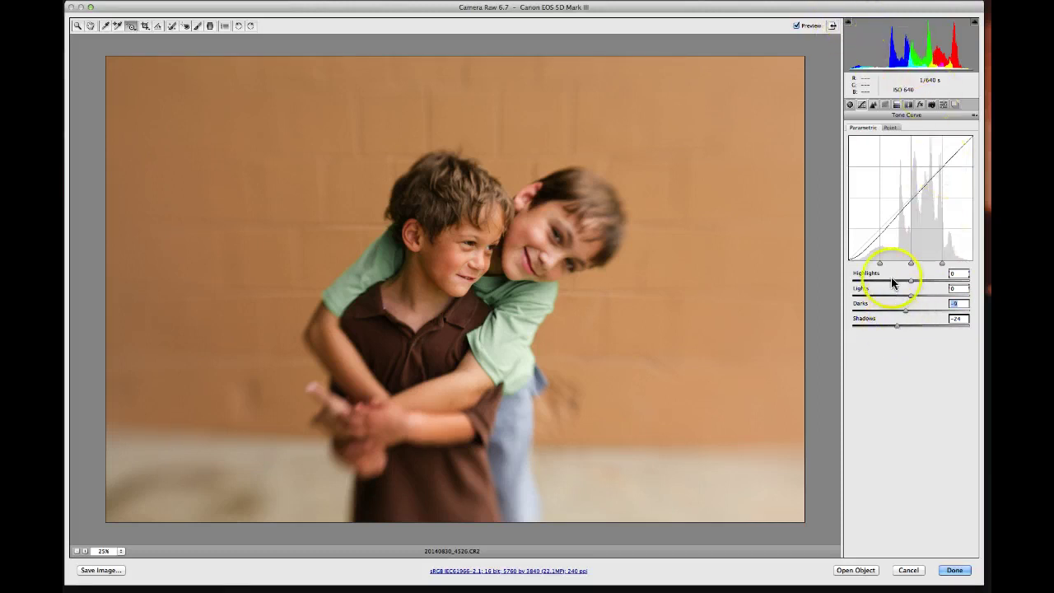
mouse_move(895, 294)
left_mouse_down()
mouse_move(882, 289)
mouse_move(902, 293)
left_mouse_up()
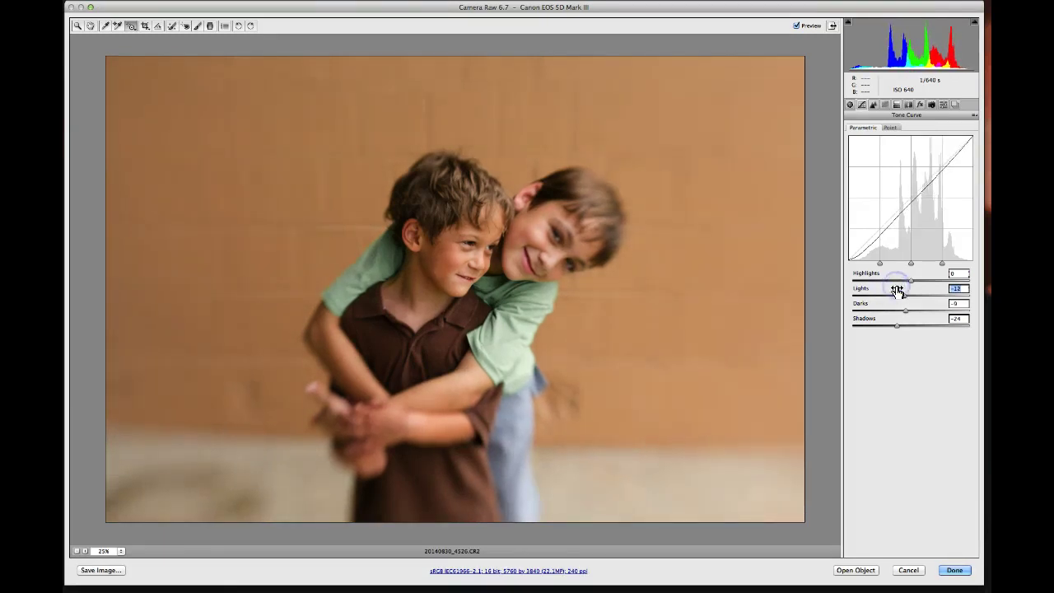
Reset Lights to 0, set Highlights -7 and Darks 0, and ease Shadows to -14.
double_click(897, 290)
left_click_drag(911, 276, 903, 278)
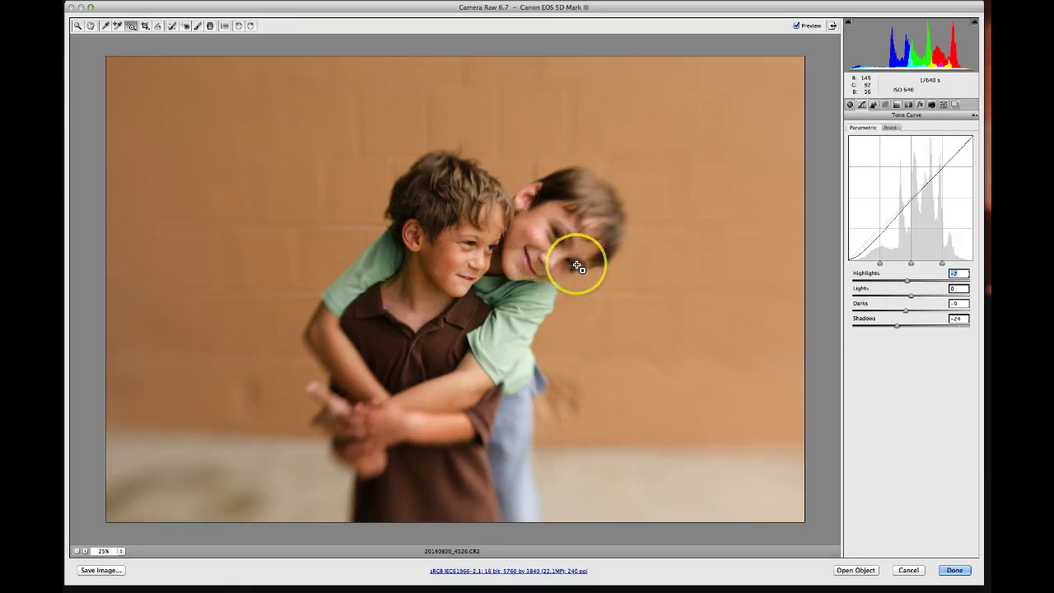
left_click(687, 288)
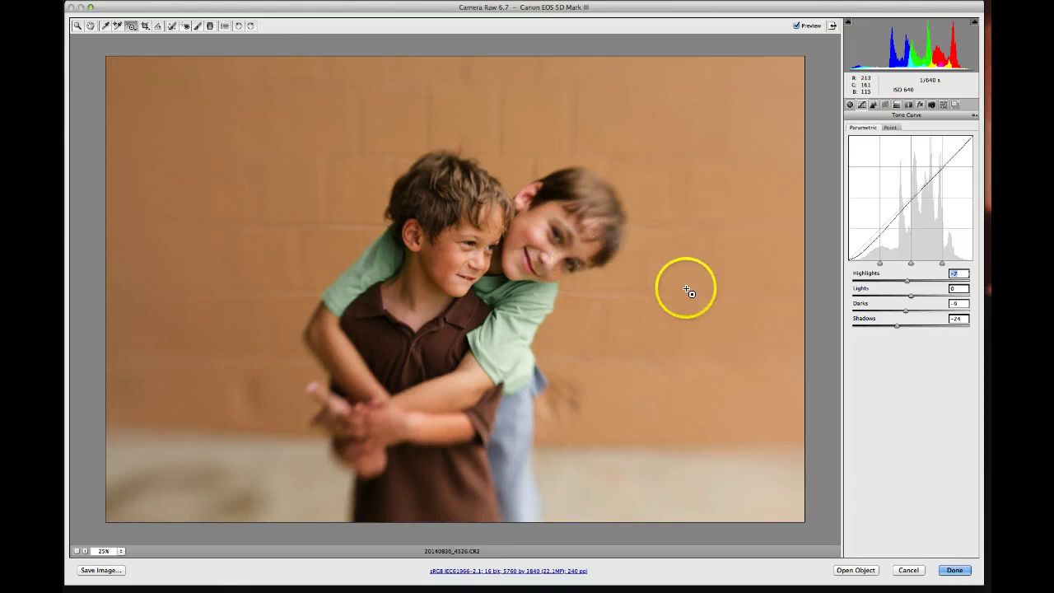
left_click(897, 306)
left_click_drag(898, 306, 895, 323)
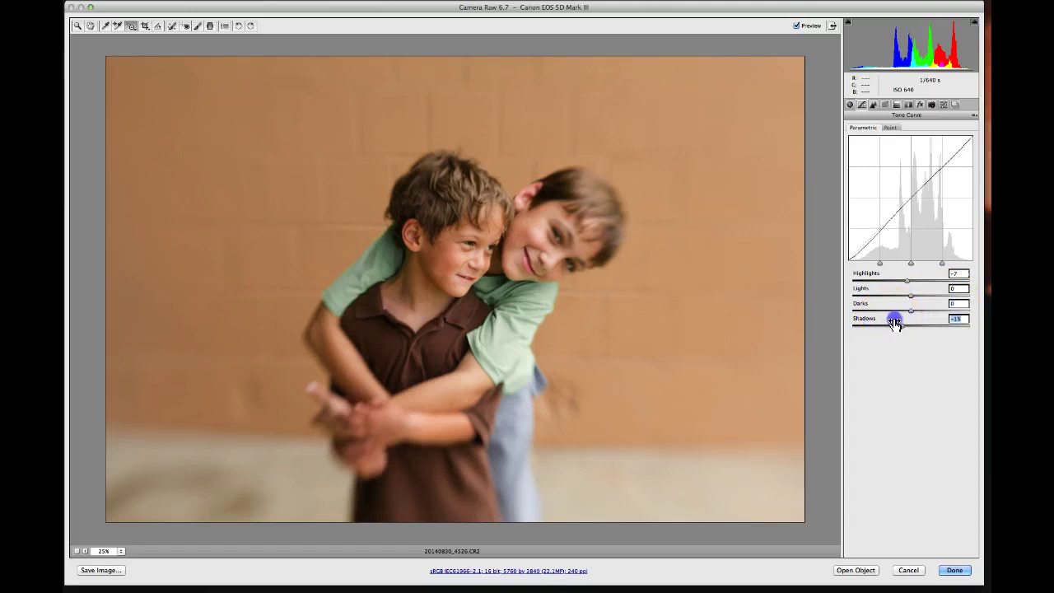
left_click_drag(896, 323, 898, 321)
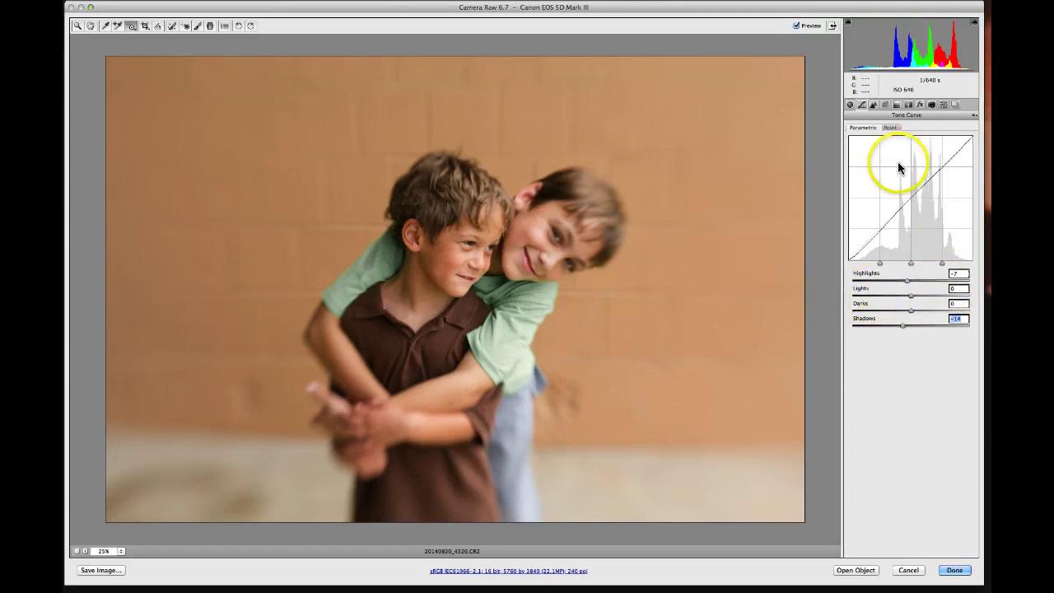
On the Point curve, try Linear and Medium Contrast, then settle on Strong Contrast.
left_click(894, 127)
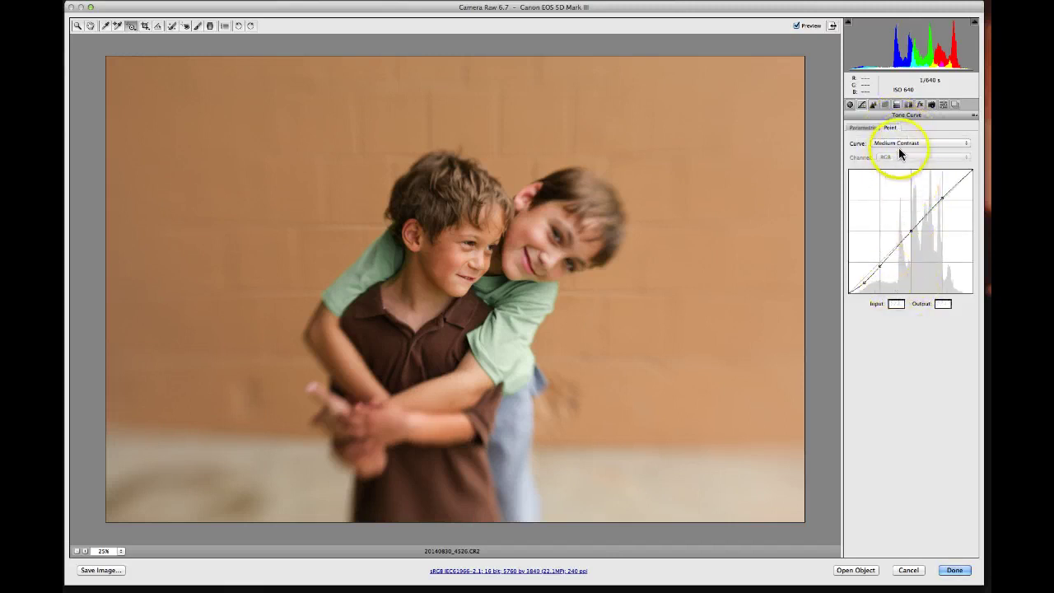
left_click(968, 143)
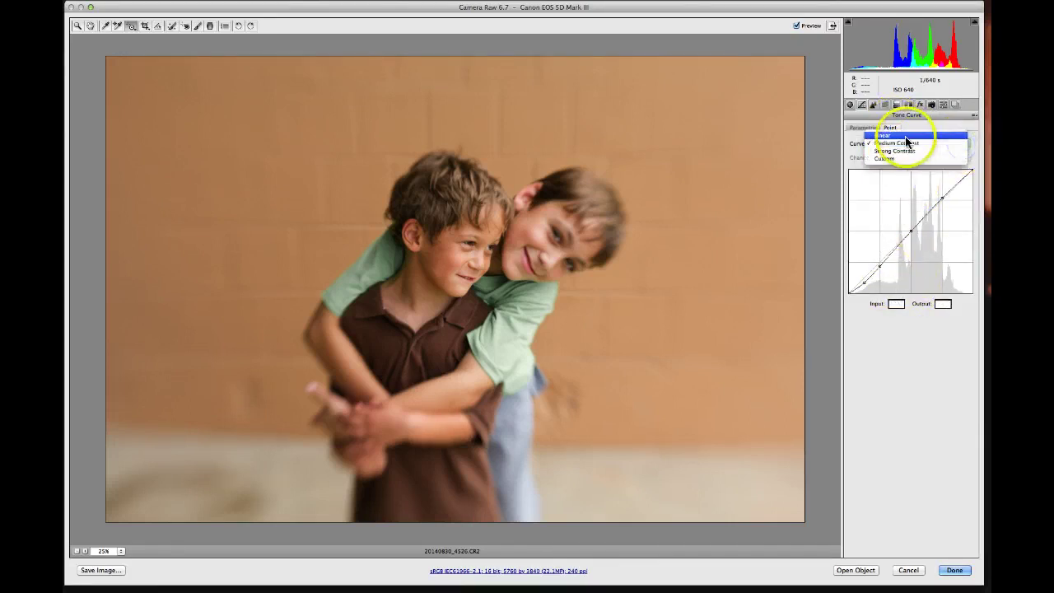
left_click(907, 137)
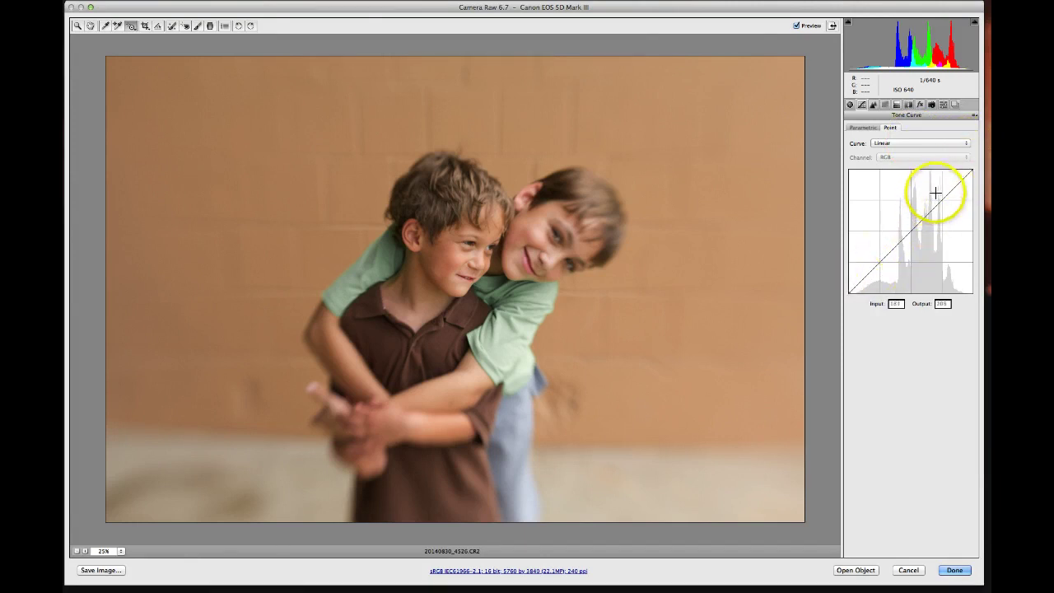
left_click(967, 145)
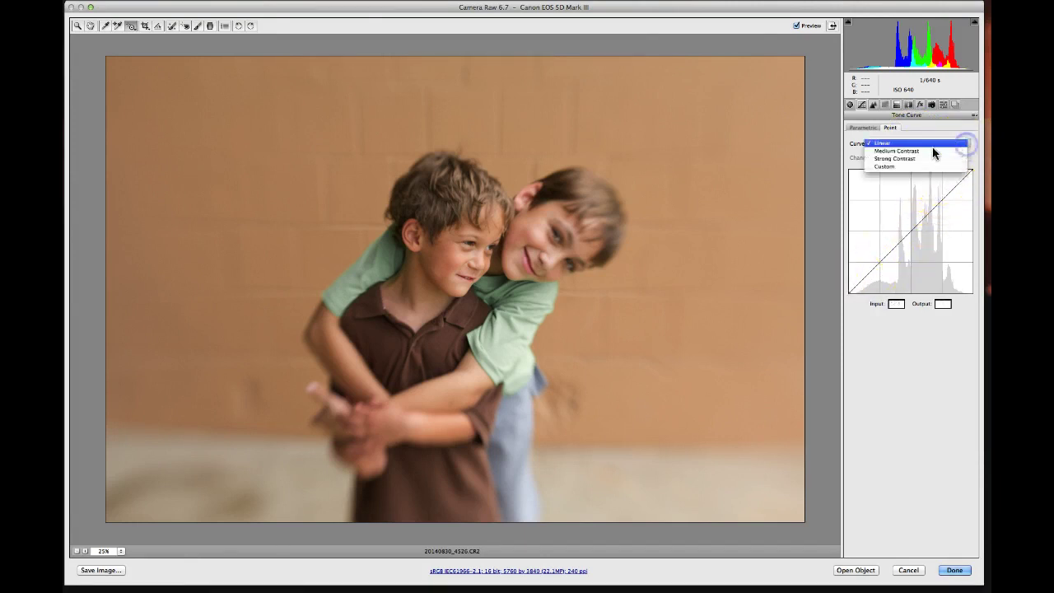
left_click(931, 150)
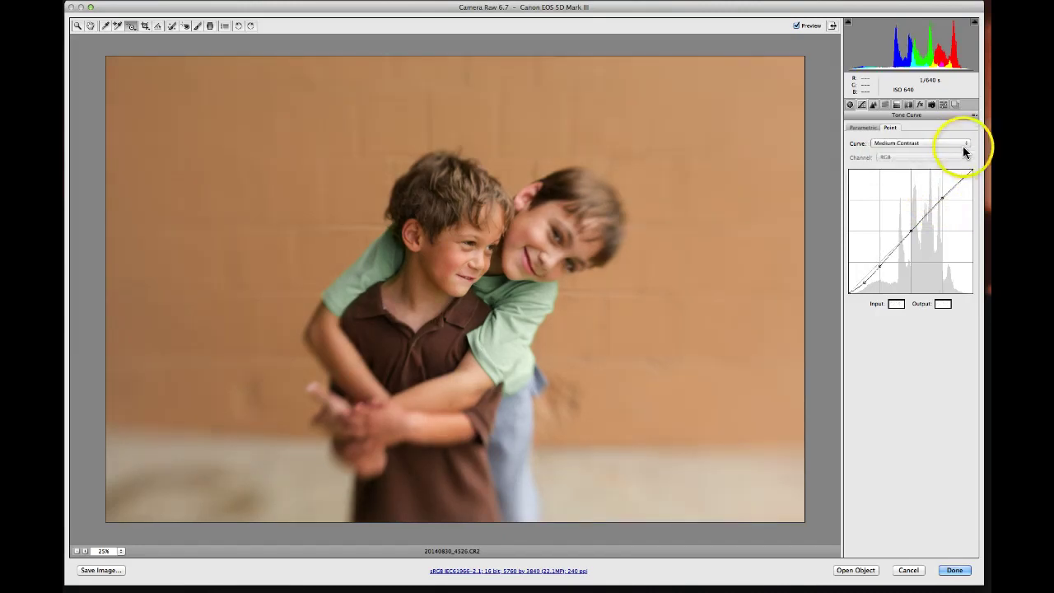
left_click(960, 148)
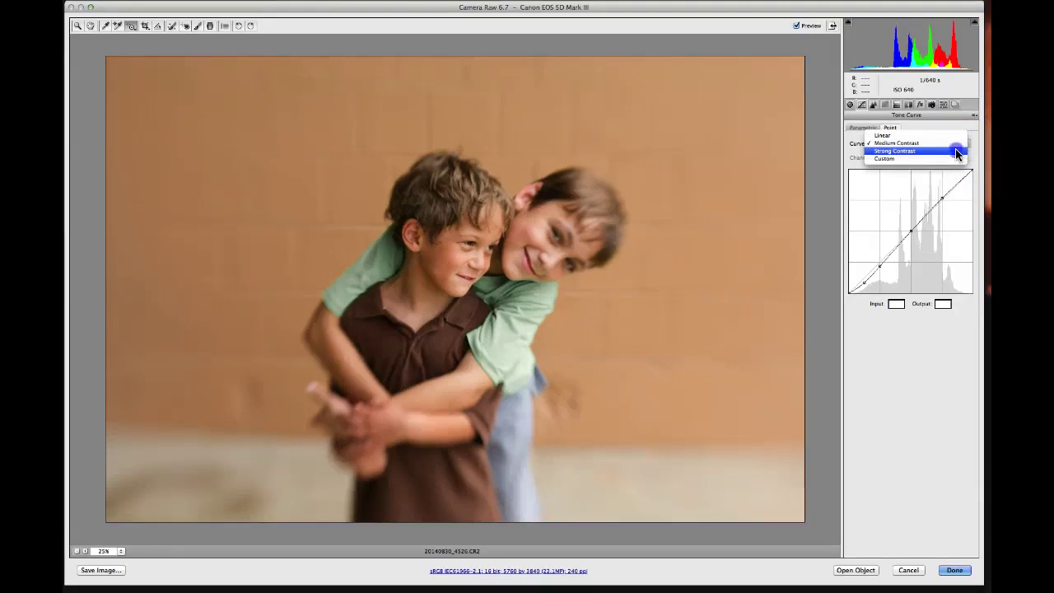
left_click(956, 150)
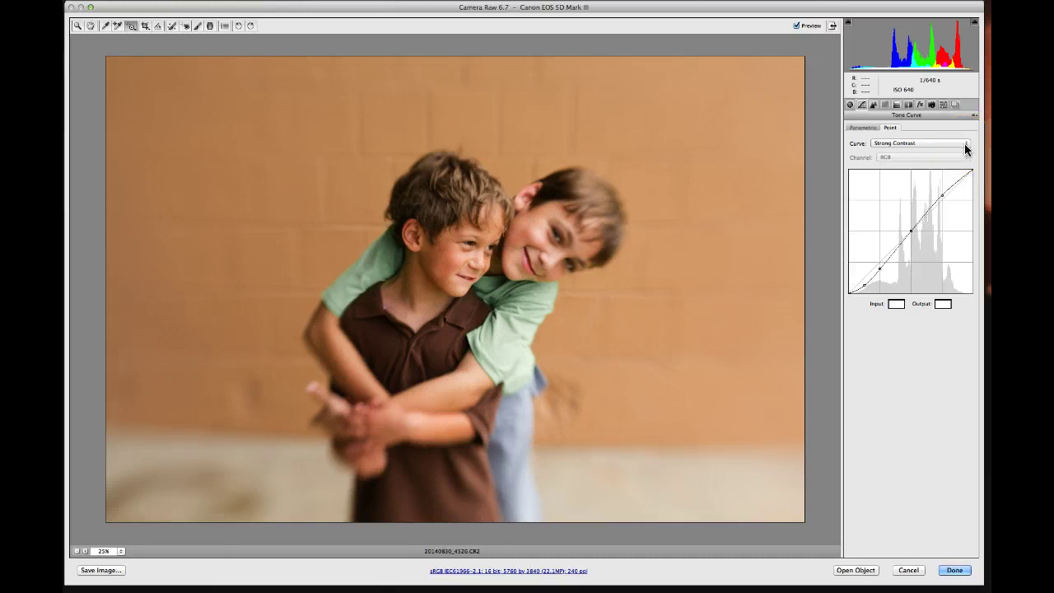
left_click(880, 269)
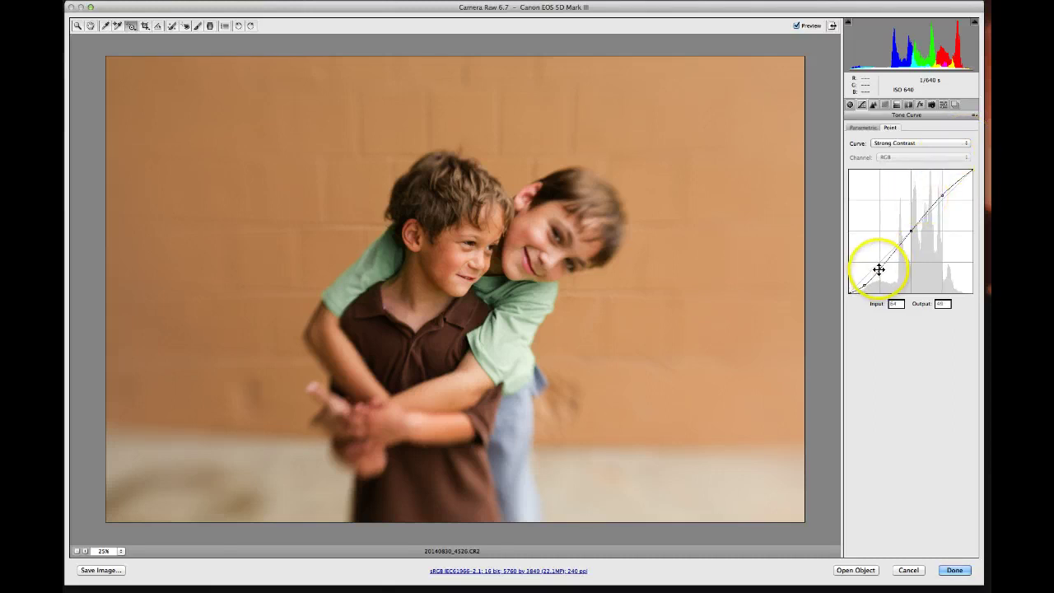
Pull the lower curve point down and adjust the middle and upper points into a Custom curve.
left_click_drag(879, 269, 879, 275)
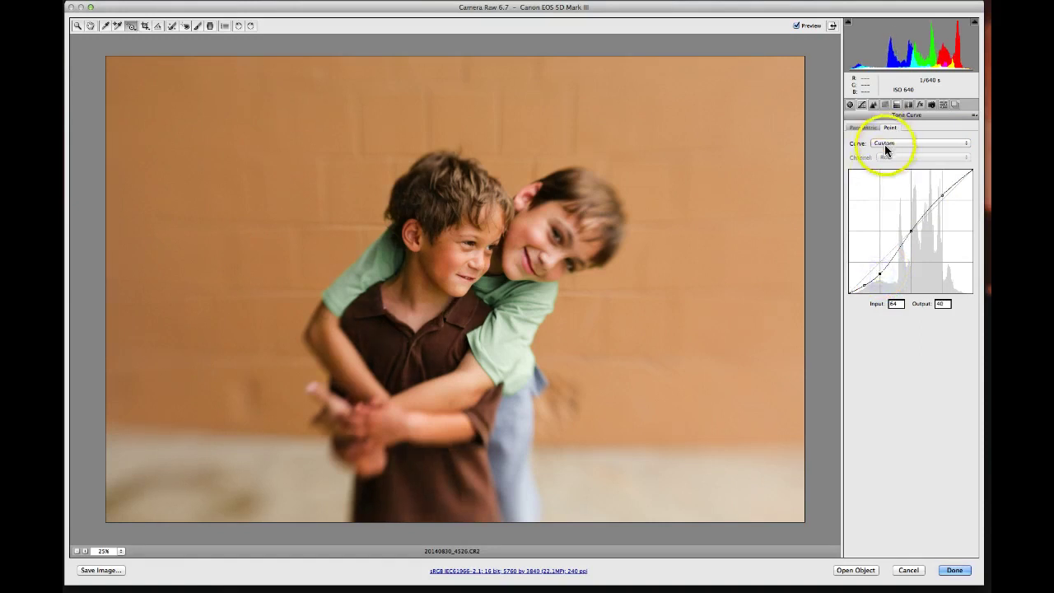
left_click_drag(911, 233, 909, 236)
left_click(944, 194)
mouse_move(944, 195)
left_mouse_down()
mouse_move(941, 186)
mouse_move(941, 205)
left_mouse_up()
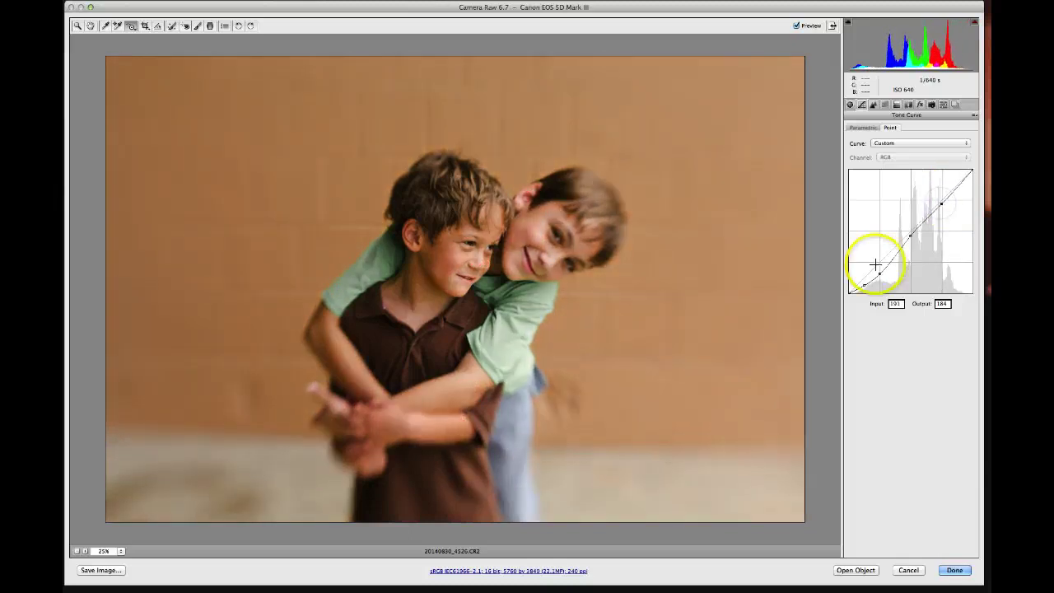
left_click(875, 305)
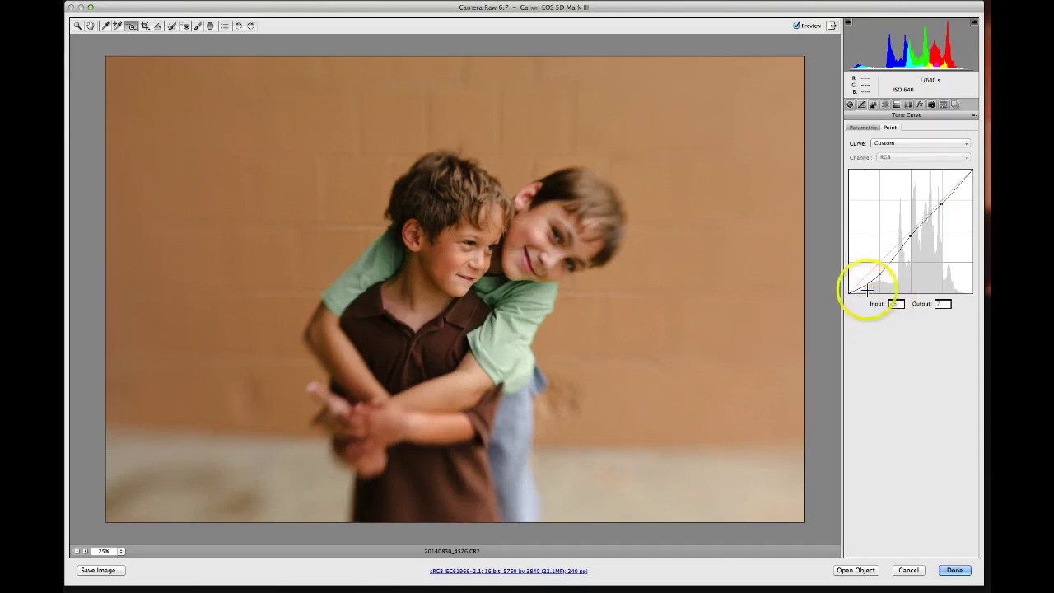
Raise the curve's black point, then settle it at output 4 for input 0.
left_click(848, 292)
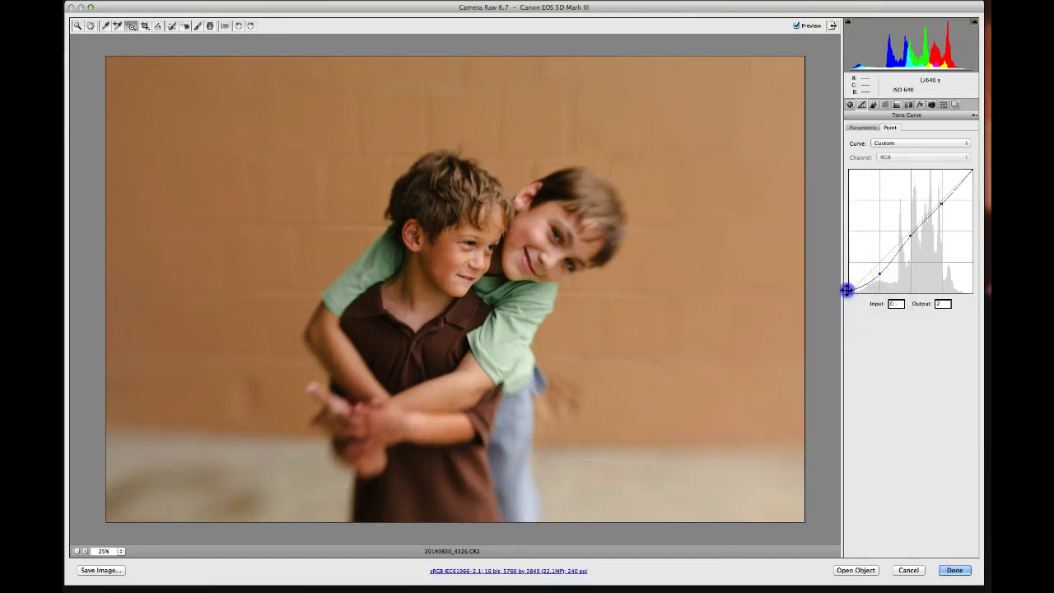
left_click_drag(847, 291, 881, 272)
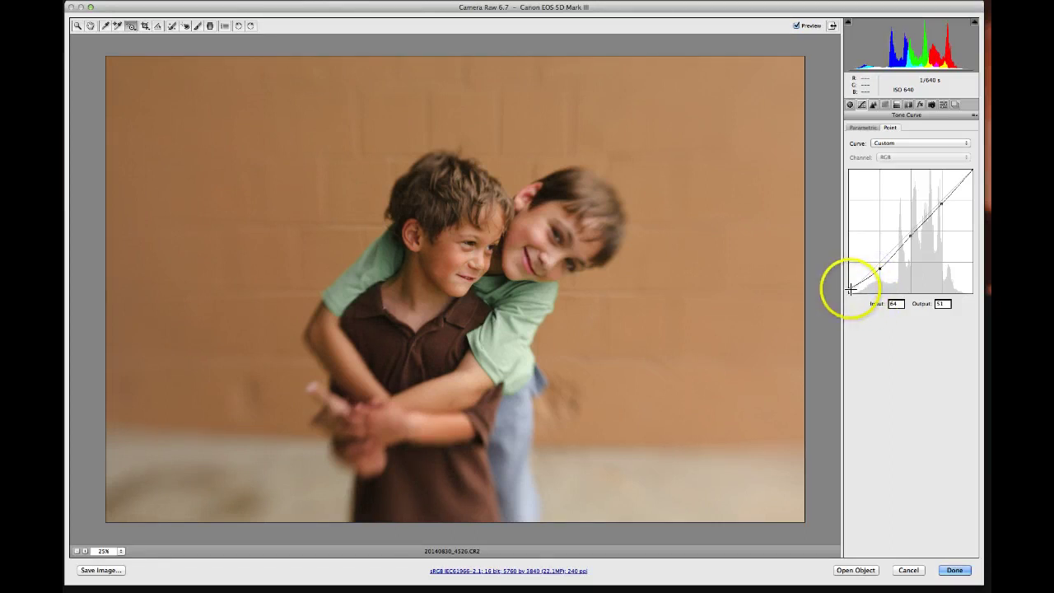
left_click_drag(848, 290, 845, 276)
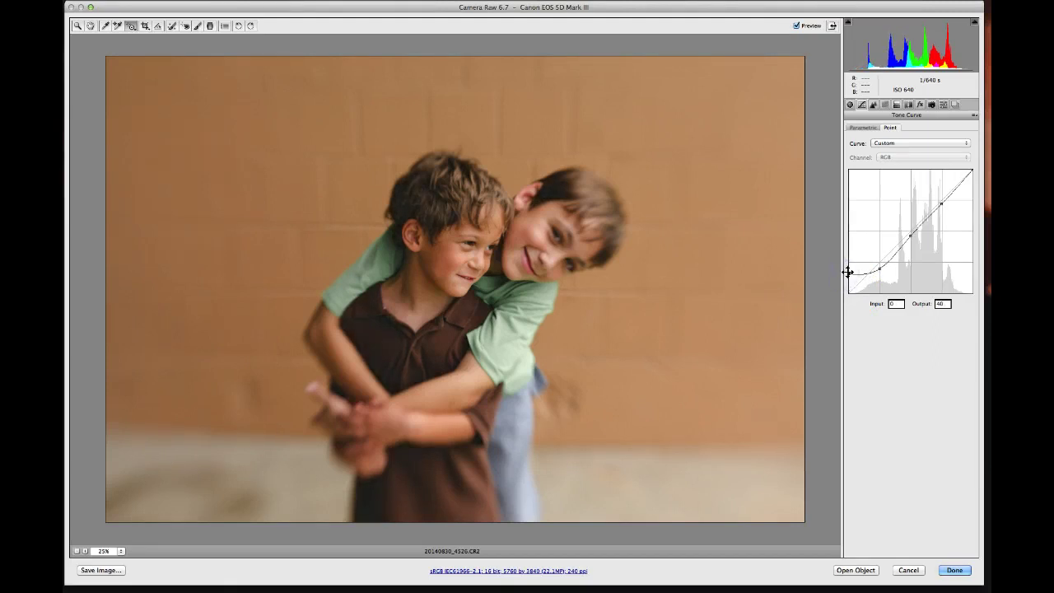
left_click_drag(849, 272, 844, 292)
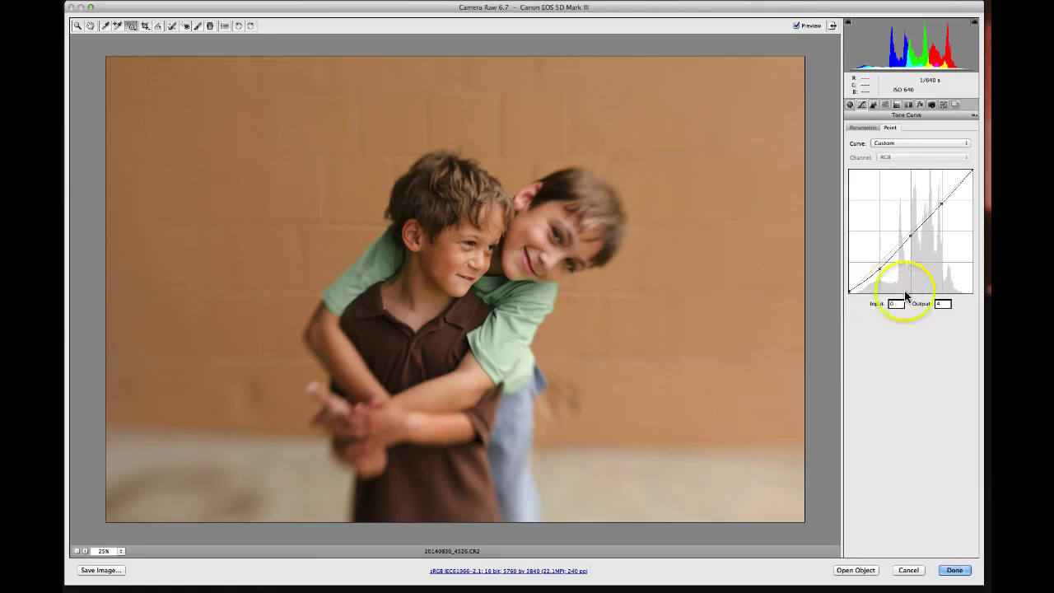
Nudge the middle curve point up and bring the upper point down to Output 184.
left_click(909, 236)
left_click_drag(910, 236, 911, 238)
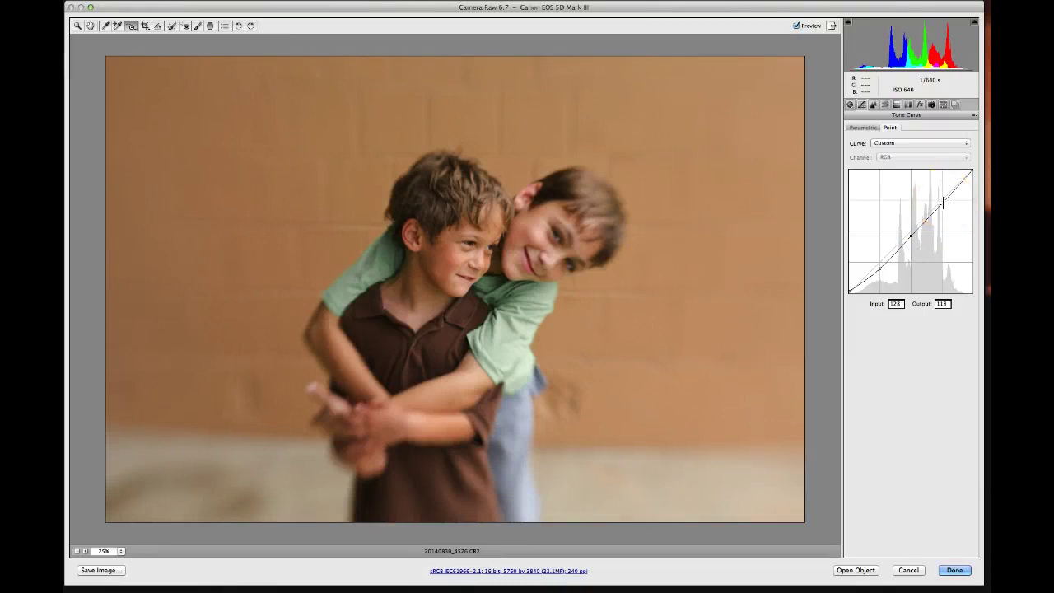
left_click_drag(940, 204, 944, 207)
left_click(969, 178)
Set parametric Highlights to -7 and Shadows to -24, then return to Basic.
left_click(974, 113)
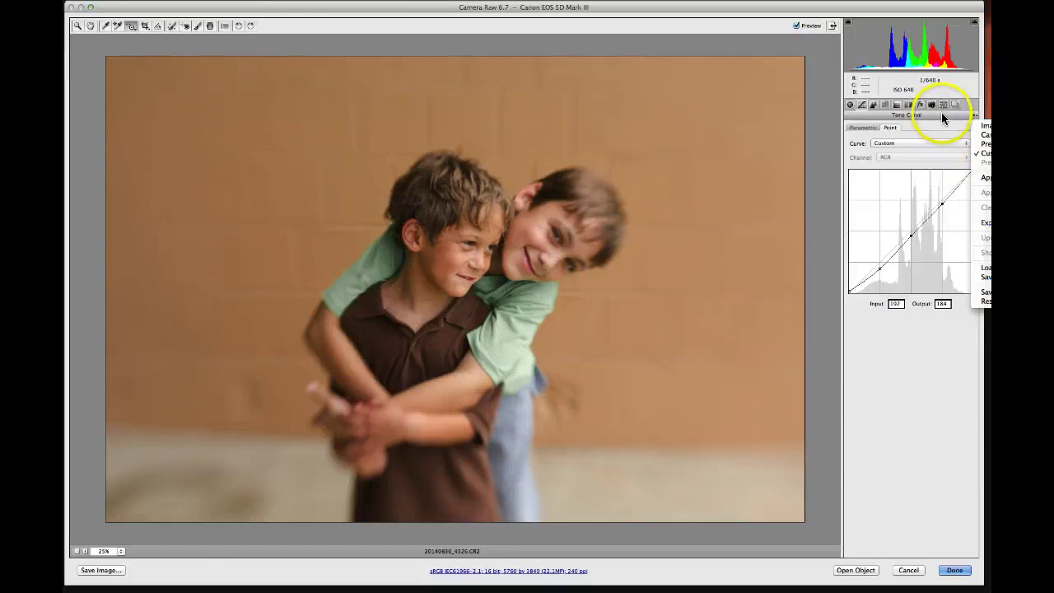
left_click(942, 112)
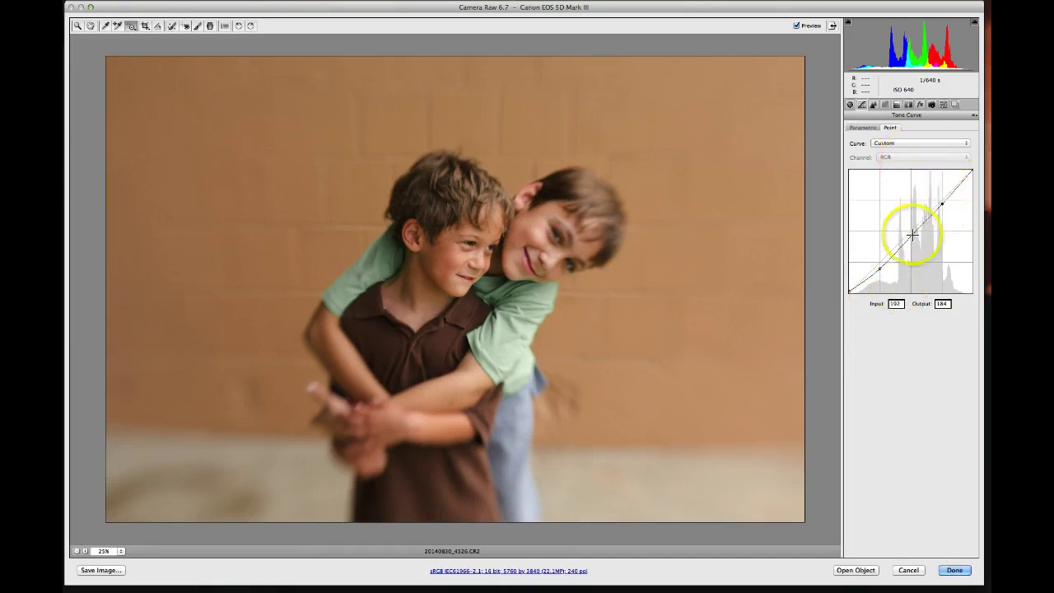
left_click(870, 130)
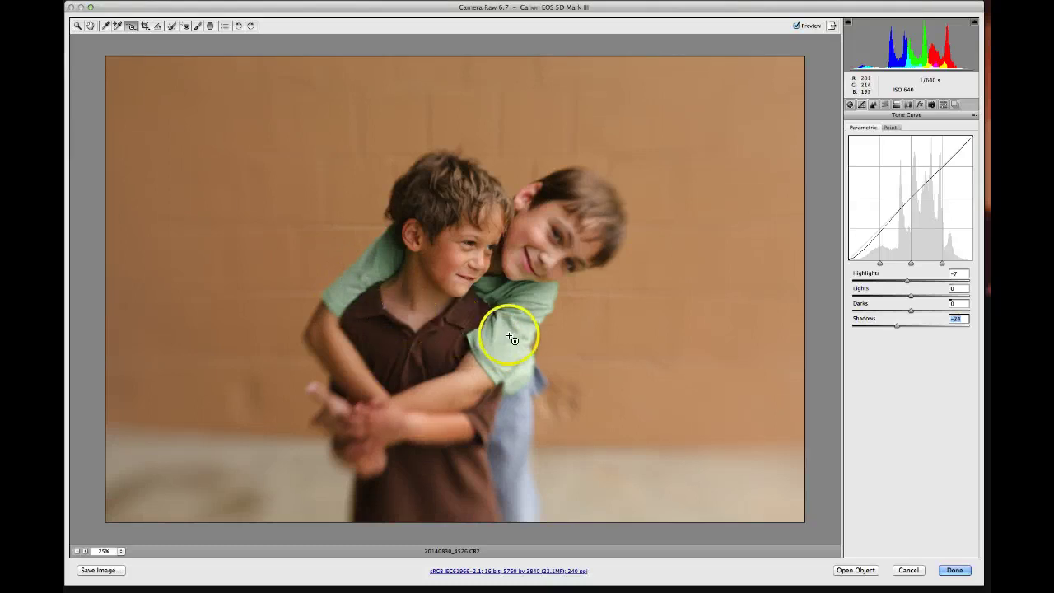
left_click(851, 104)
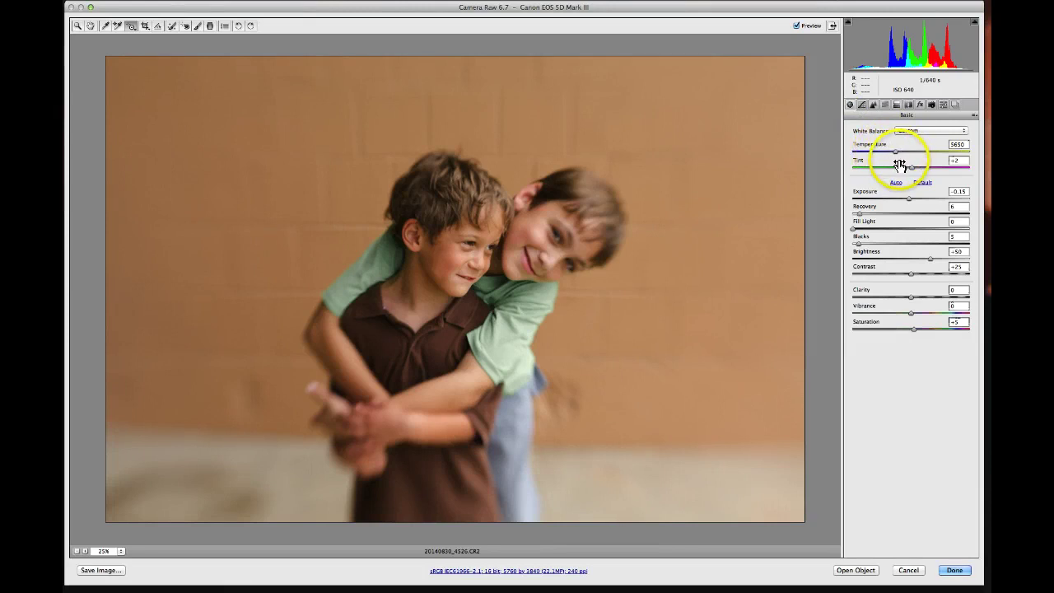
Desaturate the skin with the targeted tool, settling Oranges at -9 and Yellows at -26.
left_click(886, 105)
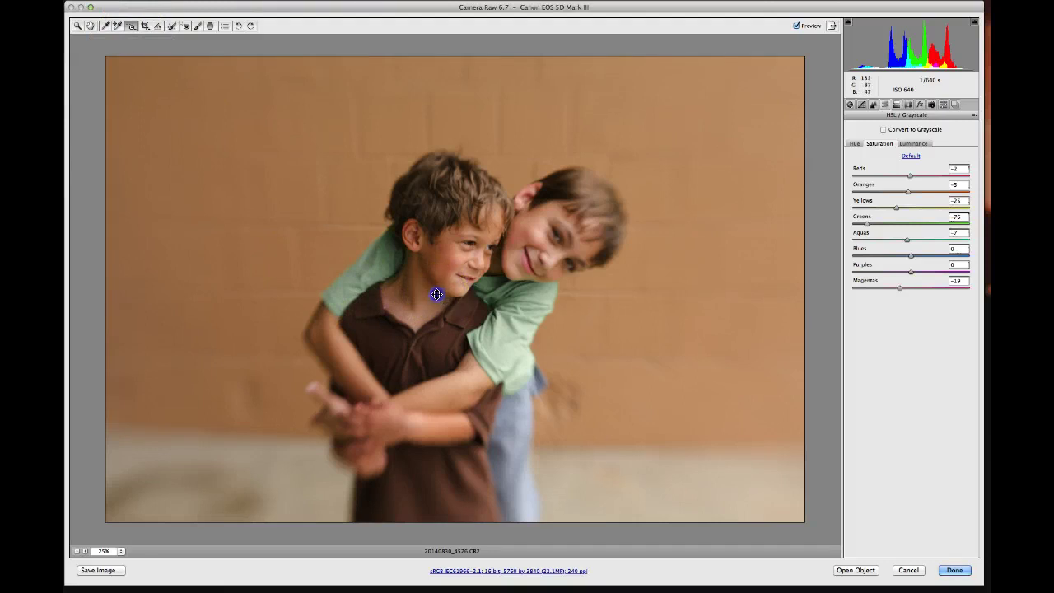
key("Down")
key("Down")
key("Down")
key("Down")
key("Down")
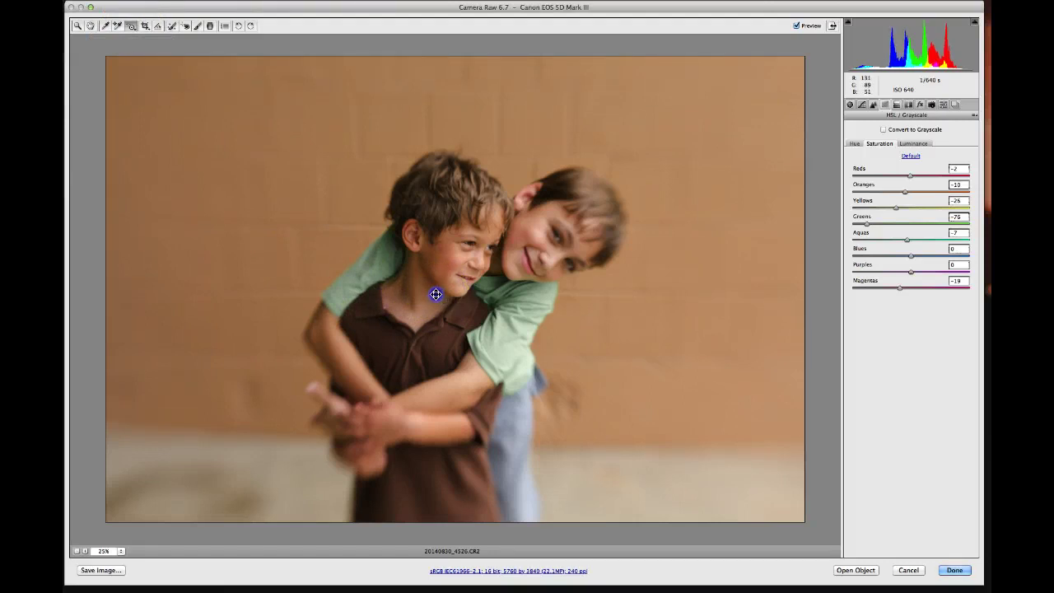
key("Down")
key("Down")
key("Down")
key("Down")
key("Down")
key("Down")
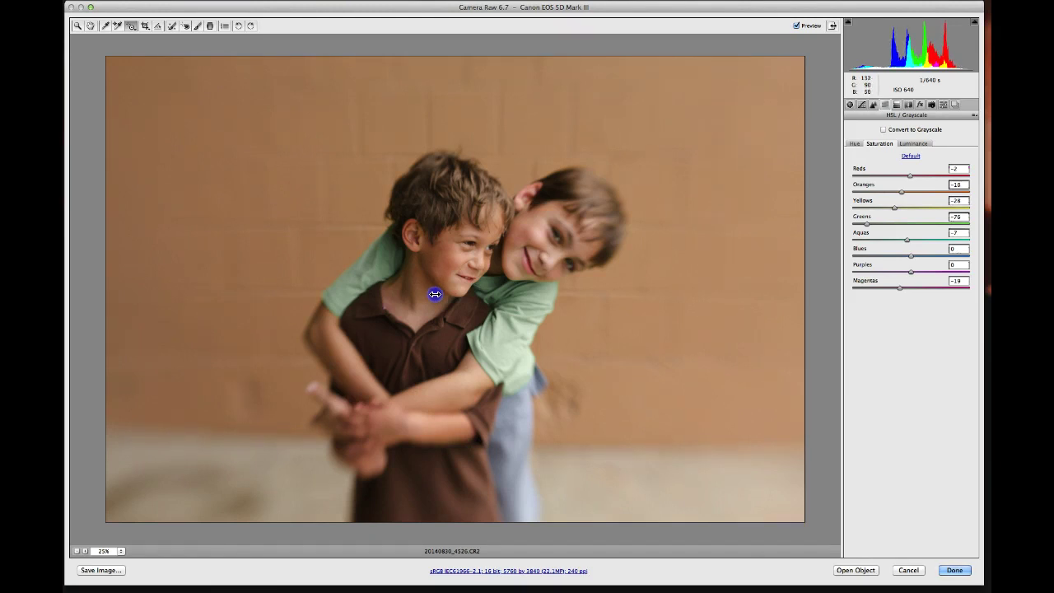
key("Up")
key("Up")
key("Up")
key("Up")
key("Up")
key("Down")
key("Down")
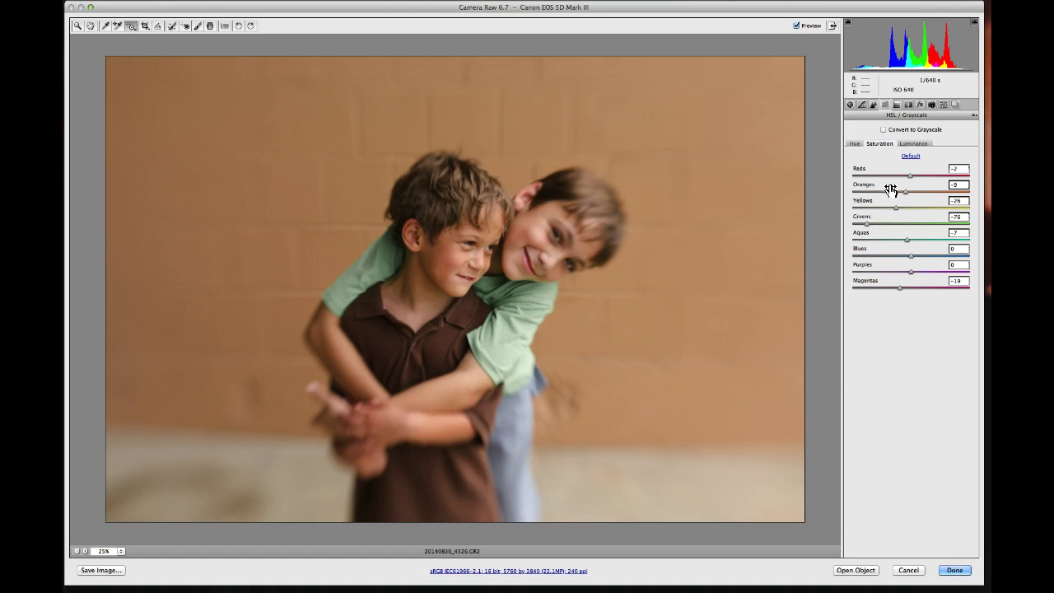
left_click_drag(886, 190, 546, 283)
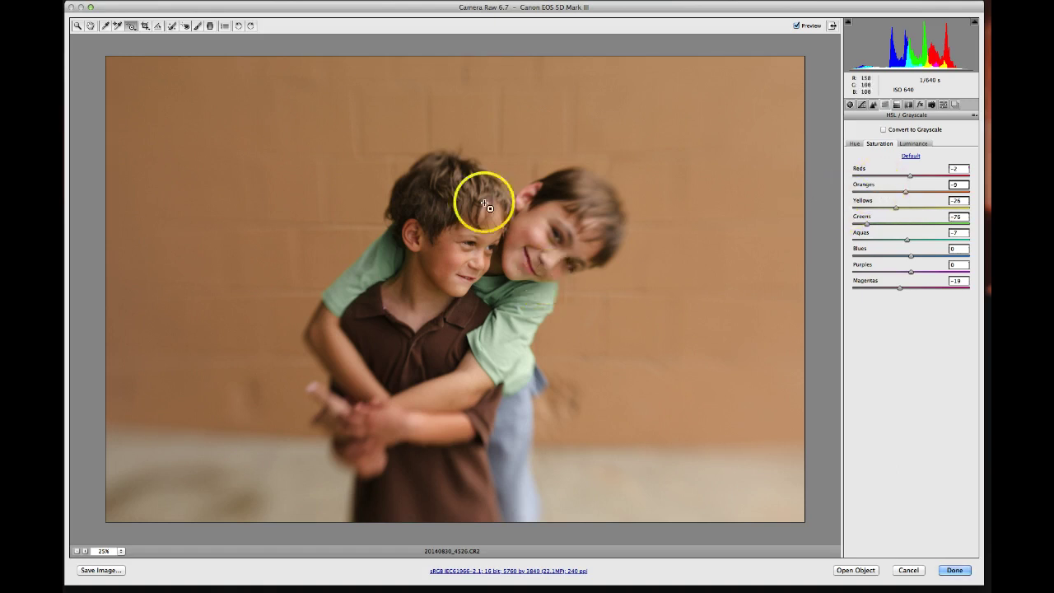
Set Spot Removal to Clone type with a radius of 26.
left_click(171, 27)
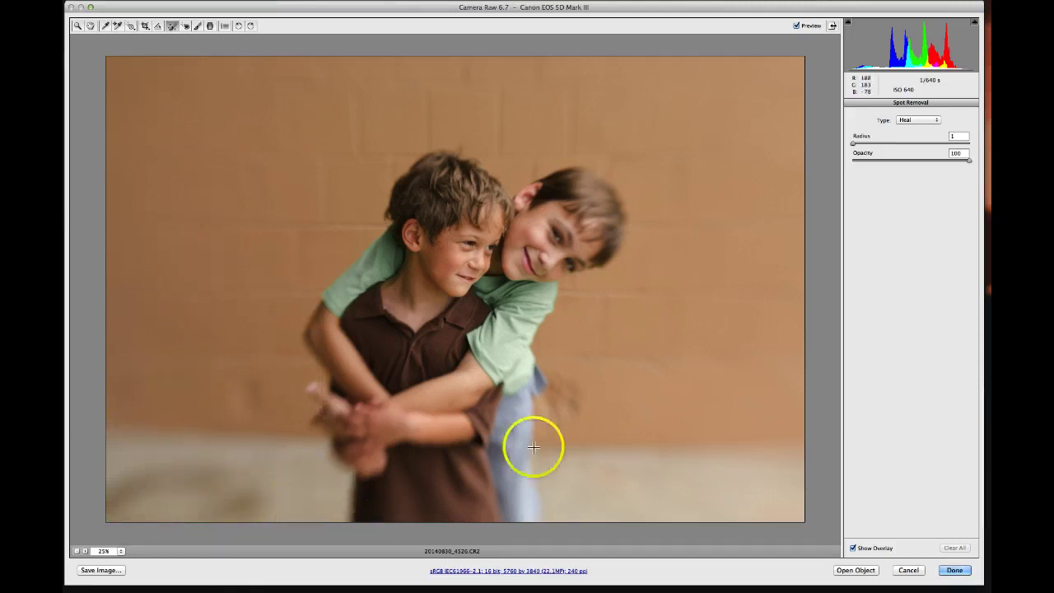
left_click(937, 120)
left_click(923, 130)
left_click_drag(866, 141, 874, 140)
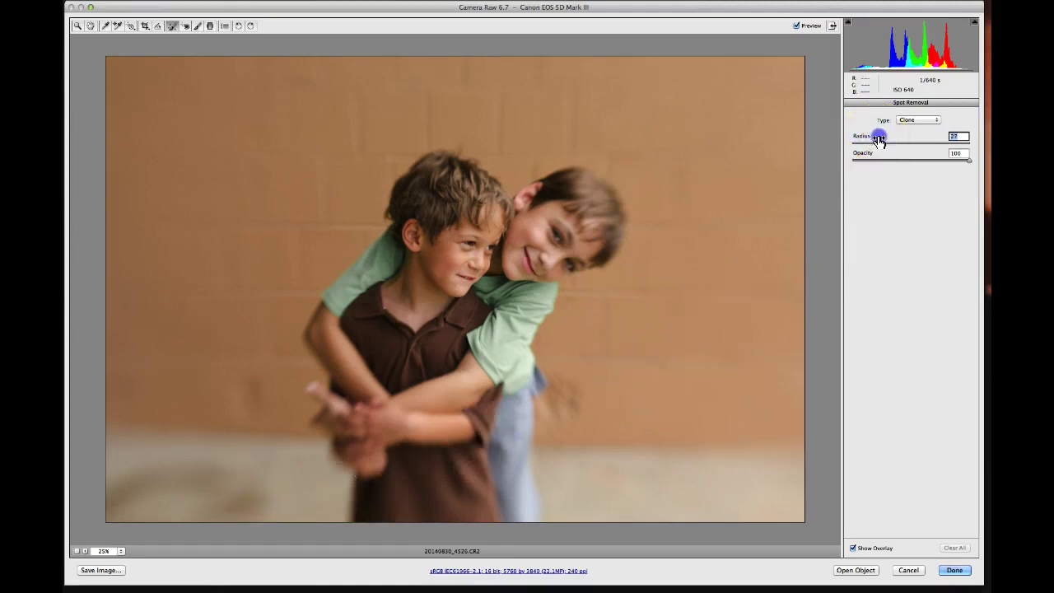
left_click(926, 121)
left_click(924, 121)
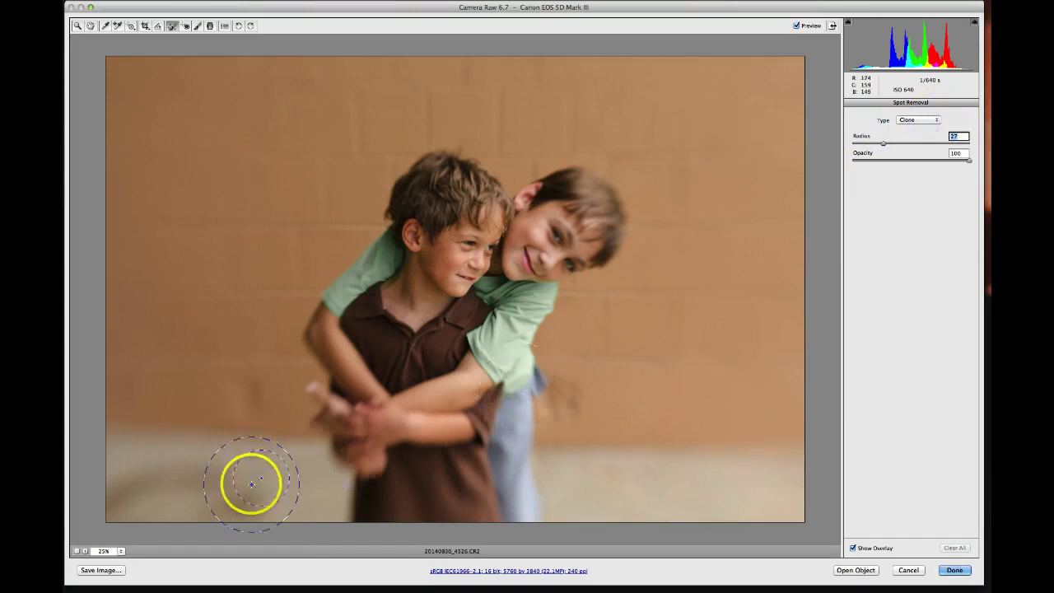
Place clone spots over the lower-left floor smudges, moving their sources to clean floor.
left_click(251, 500)
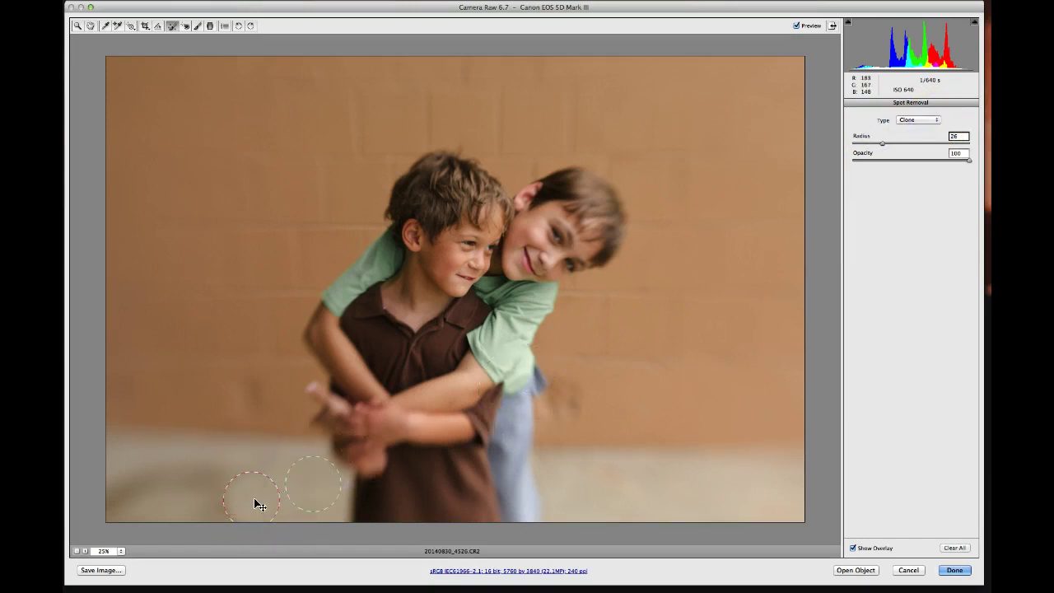
mouse_move(282, 494)
left_mouse_down()
mouse_move(316, 492)
mouse_move(313, 504)
mouse_move(155, 480)
left_mouse_up()
left_click_drag(262, 474, 317, 477)
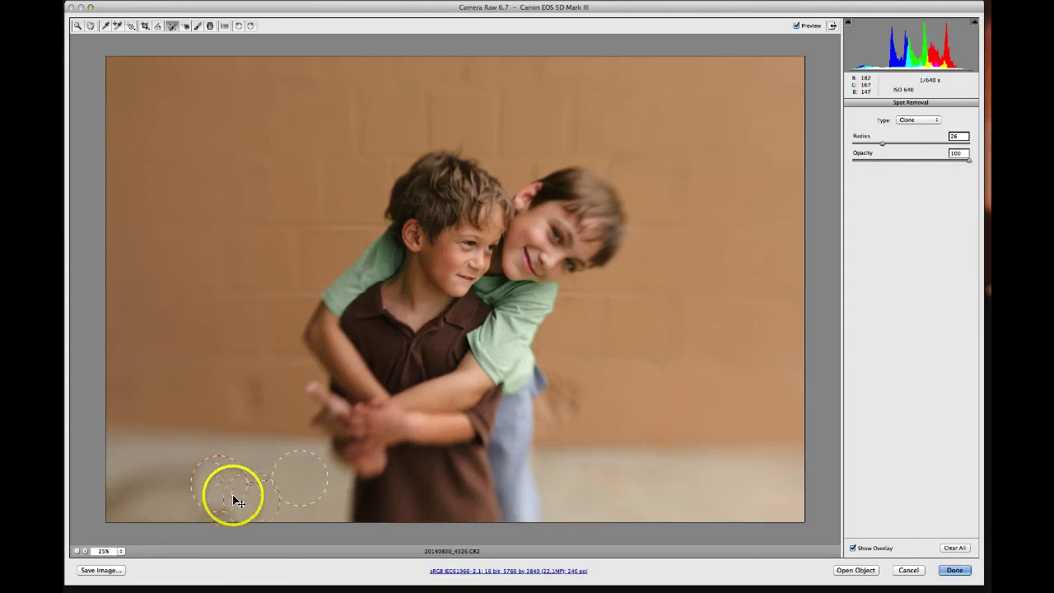
left_click(207, 508)
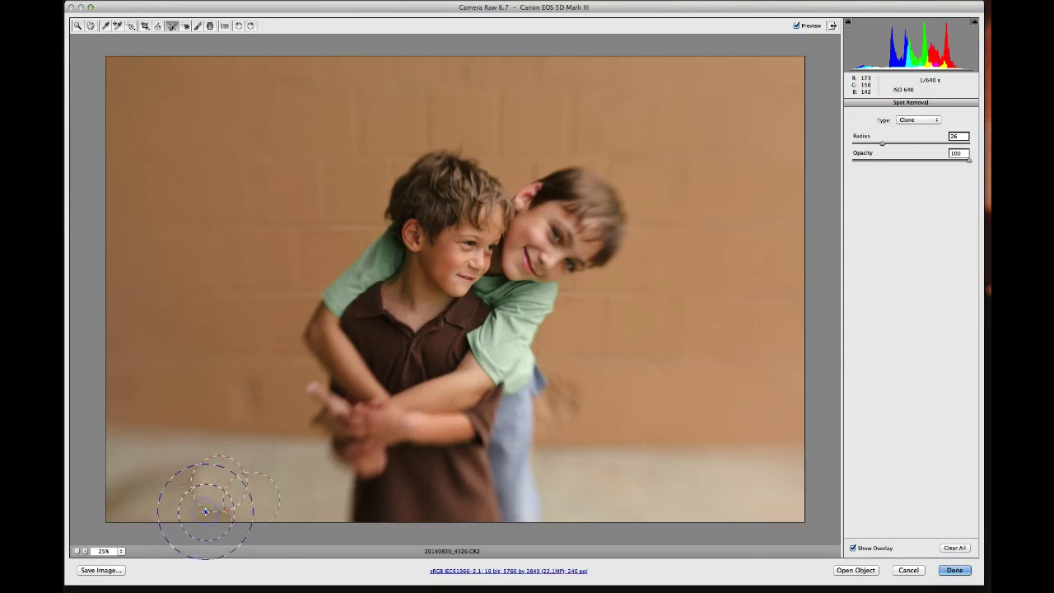
left_click_drag(150, 452, 191, 455)
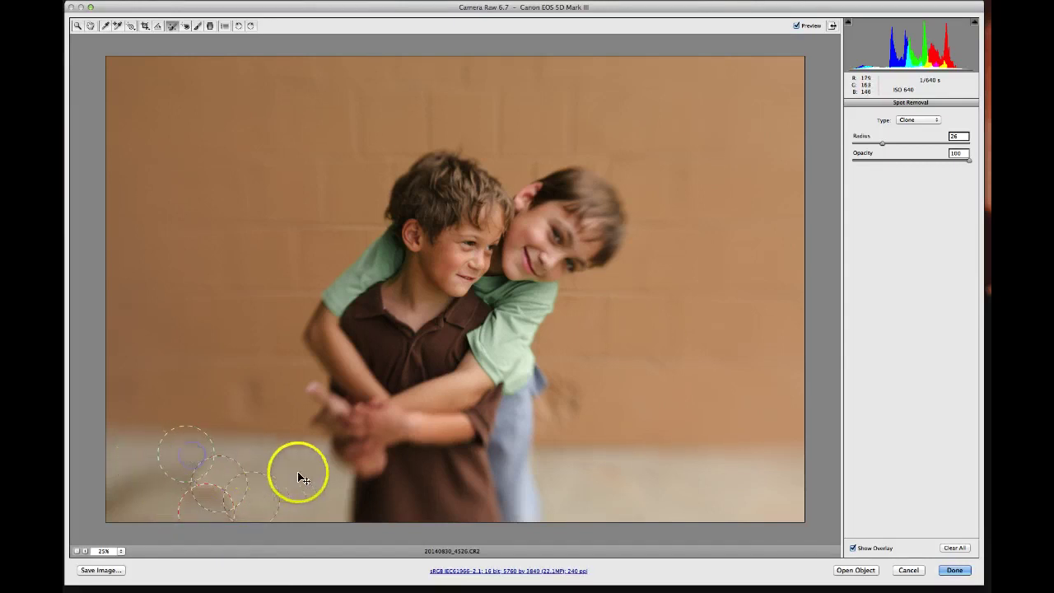
mouse_move(302, 478)
left_mouse_down()
mouse_move(214, 497)
mouse_move(273, 494)
mouse_move(189, 507)
left_mouse_up()
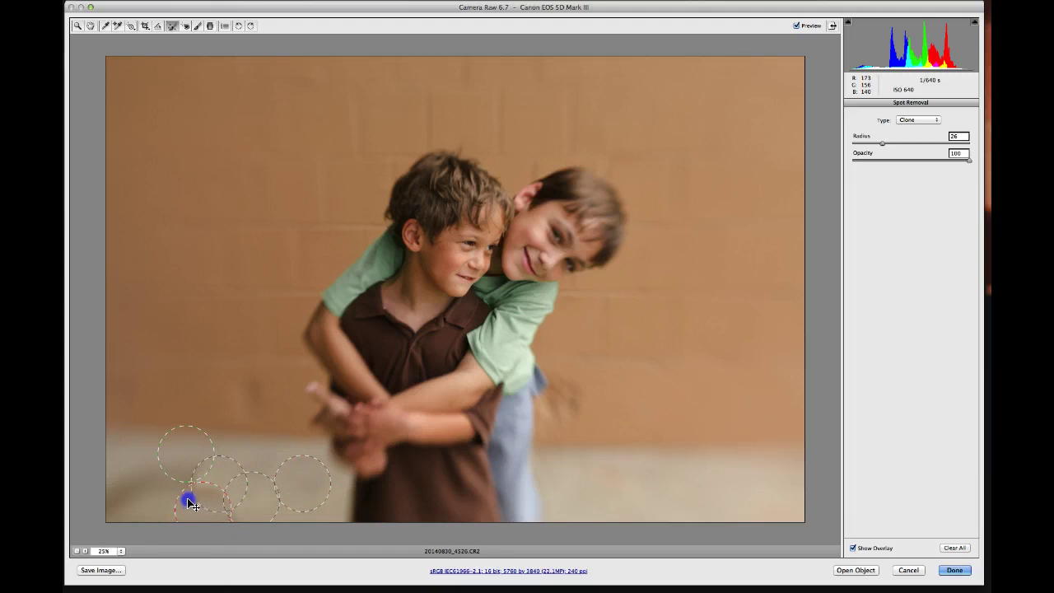
left_click(176, 453)
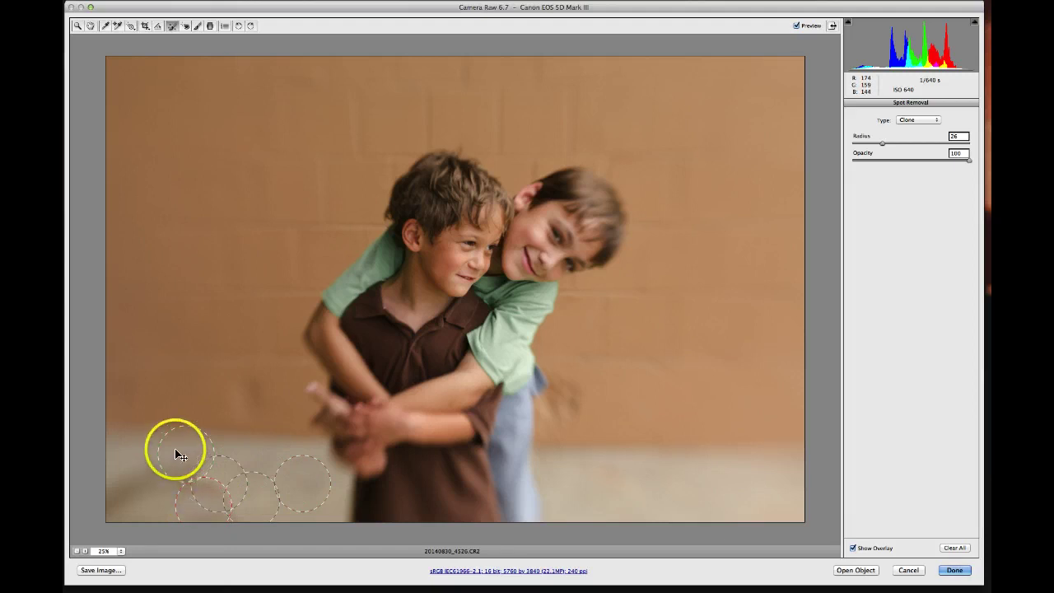
Clone out the wall blemishes right of the boys, sourcing from clean wall patches.
mouse_move(165, 464)
left_mouse_down()
mouse_move(271, 470)
mouse_move(212, 491)
mouse_move(183, 467)
mouse_move(141, 483)
mouse_move(183, 514)
mouse_move(290, 509)
mouse_move(130, 494)
mouse_move(275, 491)
mouse_move(700, 396)
mouse_move(568, 400)
mouse_move(588, 350)
left_mouse_up()
left_click_drag(643, 400, 655, 412)
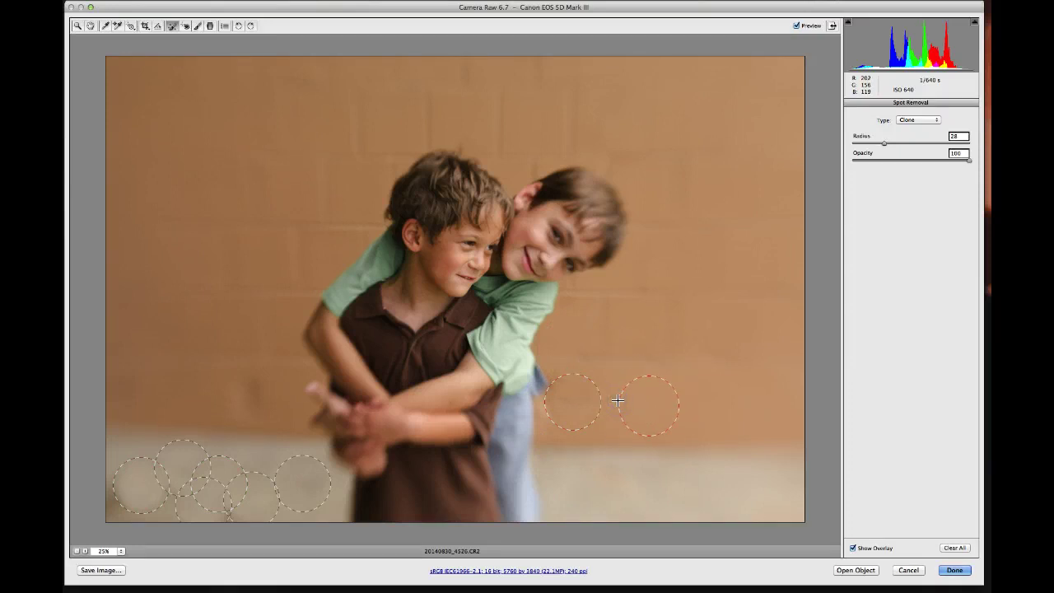
left_click(577, 401)
left_click_drag(585, 381, 620, 391)
left_click_drag(635, 412, 153, 61)
Move from the HSL panel through Basic to the Detail panel's sharpening and noise settings.
left_click(103, 27)
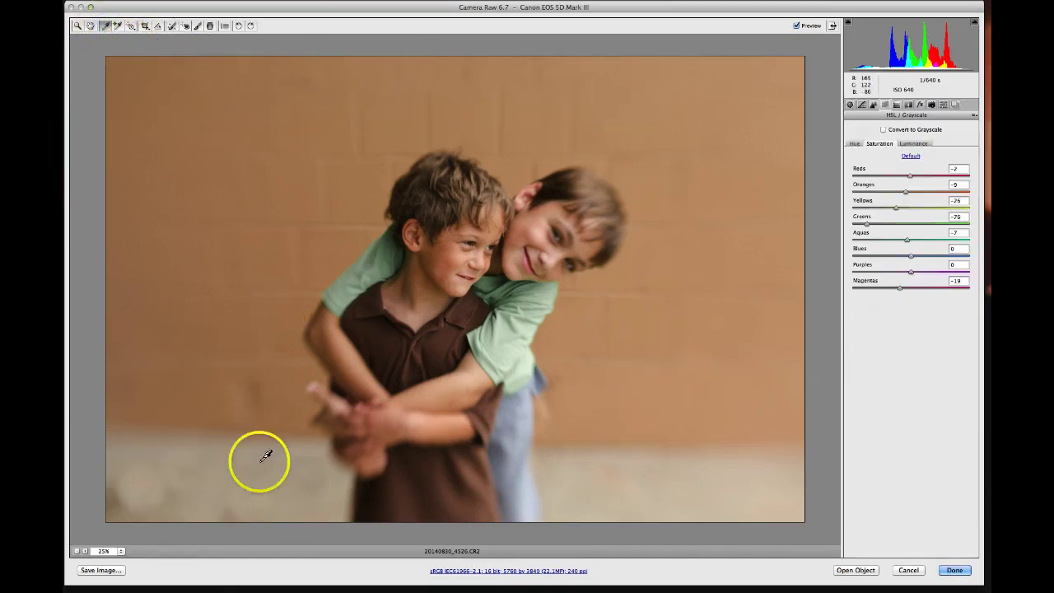
mouse_move(217, 518)
left_mouse_down()
mouse_move(294, 464)
mouse_move(266, 486)
mouse_move(158, 486)
left_mouse_up()
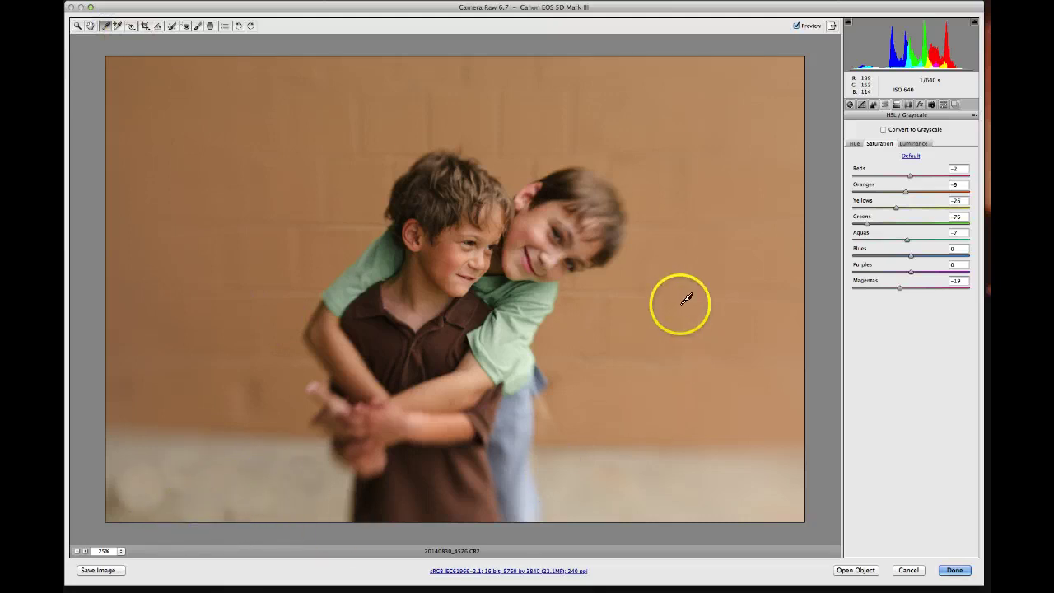
left_click(850, 105)
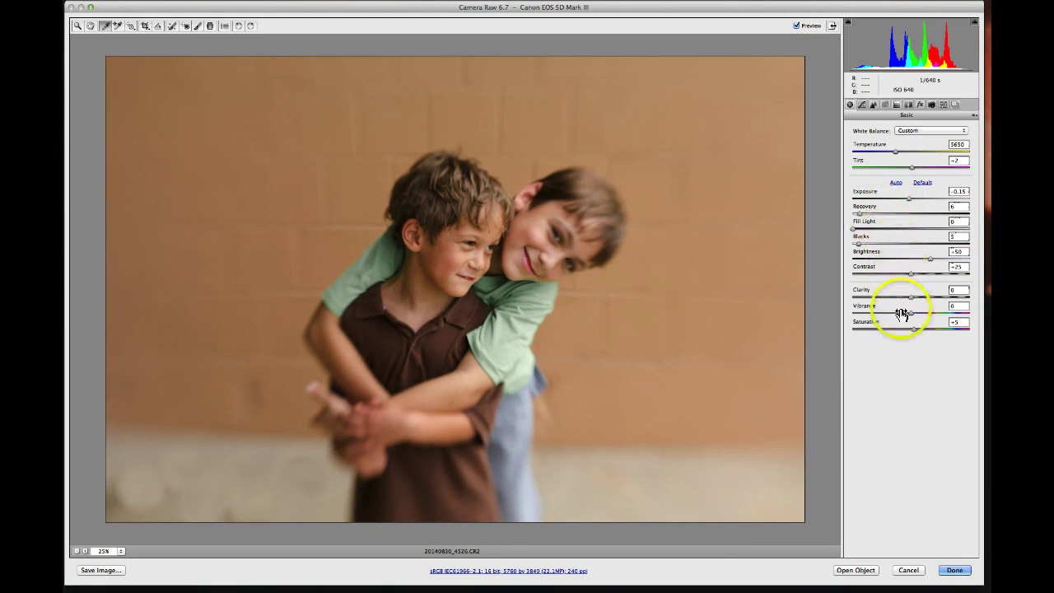
left_click(870, 105)
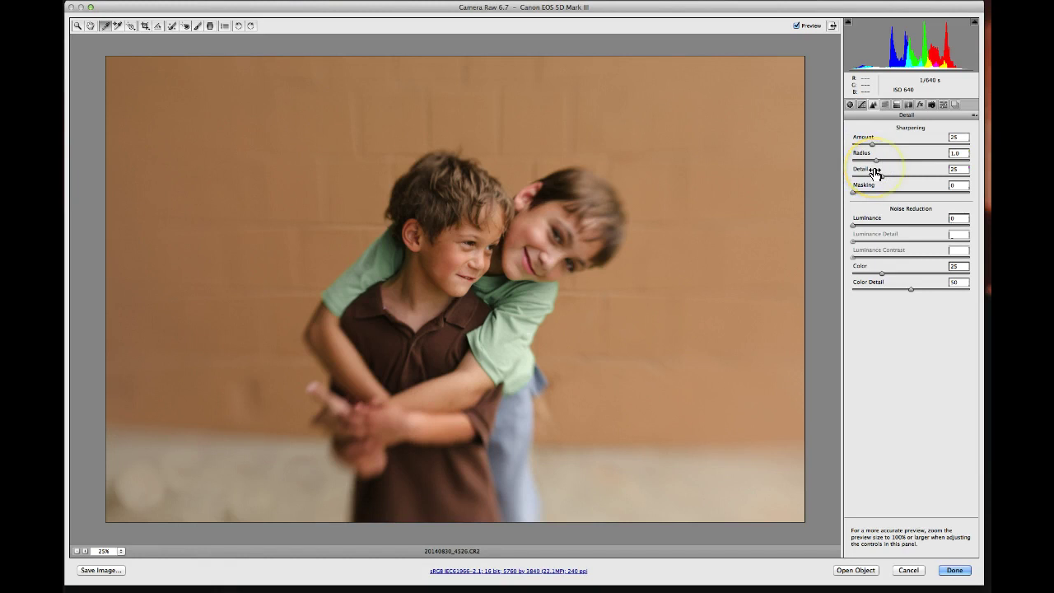
Preview the grey masks while setting sharpening Detail 10 and Masking 59, then raise Amount to 39.
left_click_drag(876, 172, 878, 173)
left_click(870, 173)
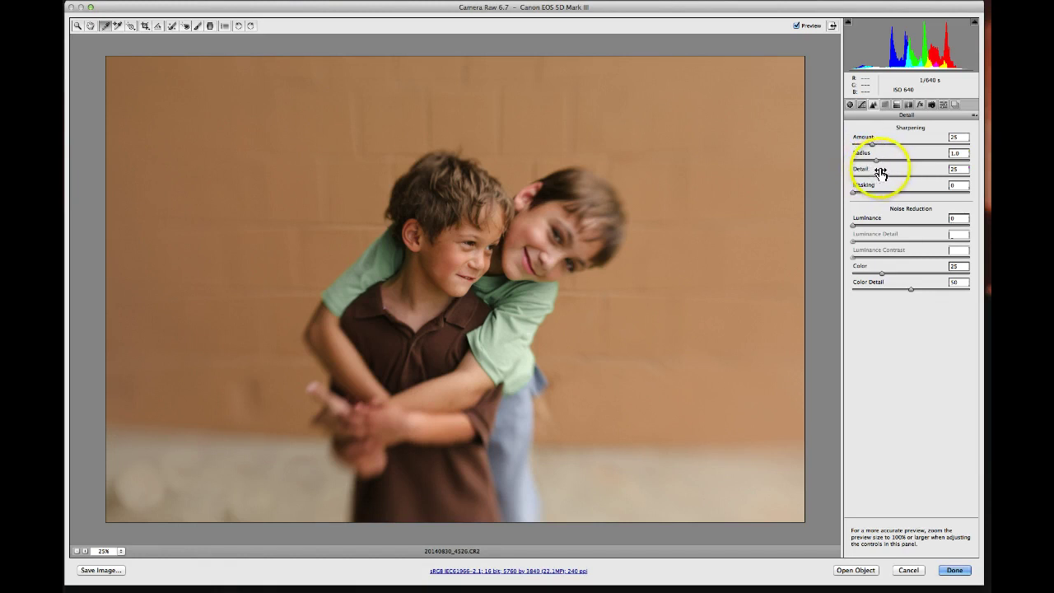
left_click(878, 172, "alt")
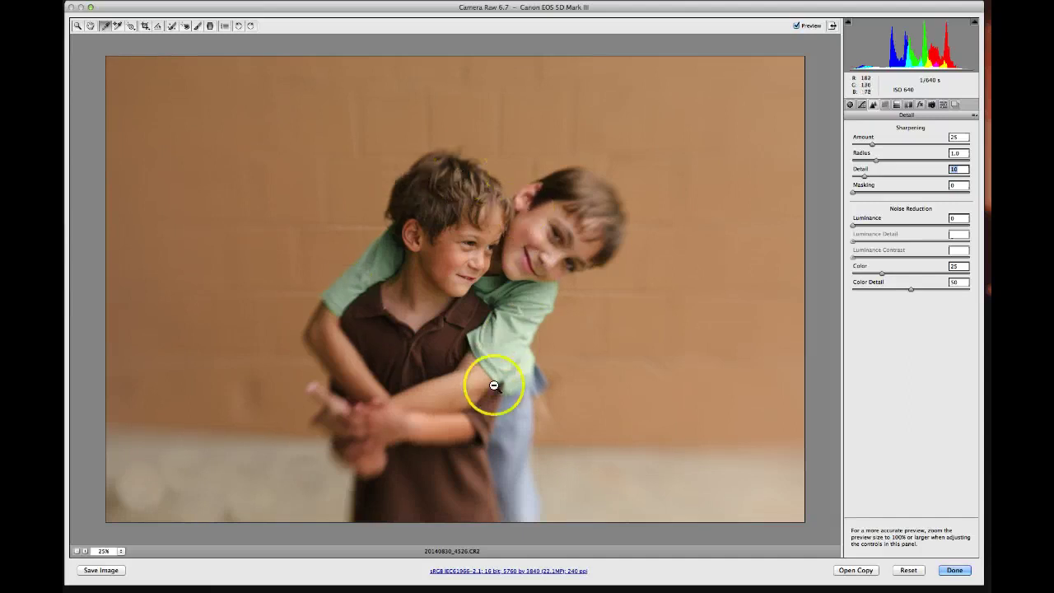
left_click(862, 170, "alt")
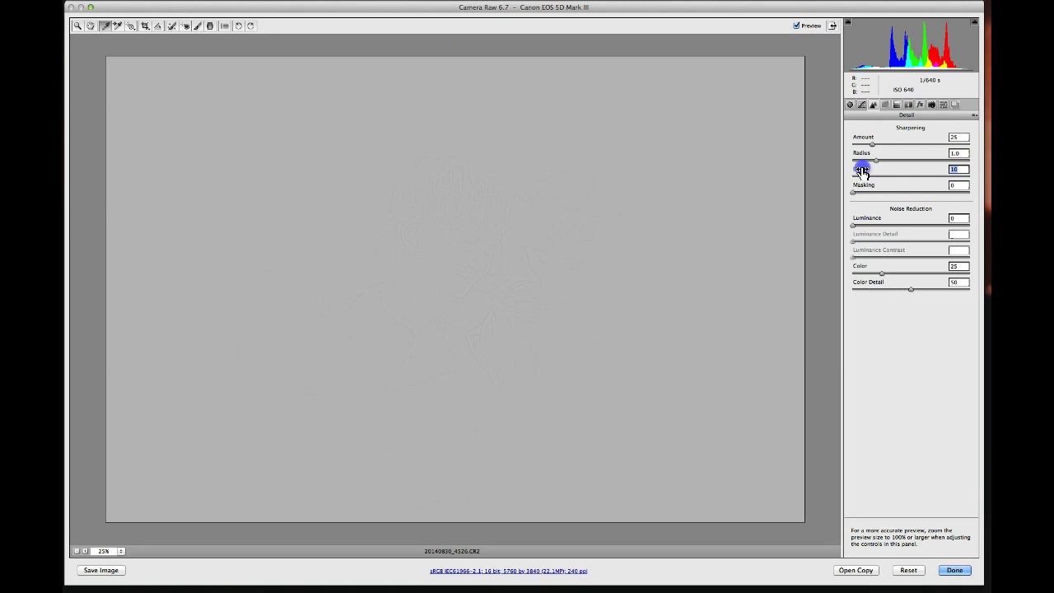
left_click_drag(861, 171, 885, 186)
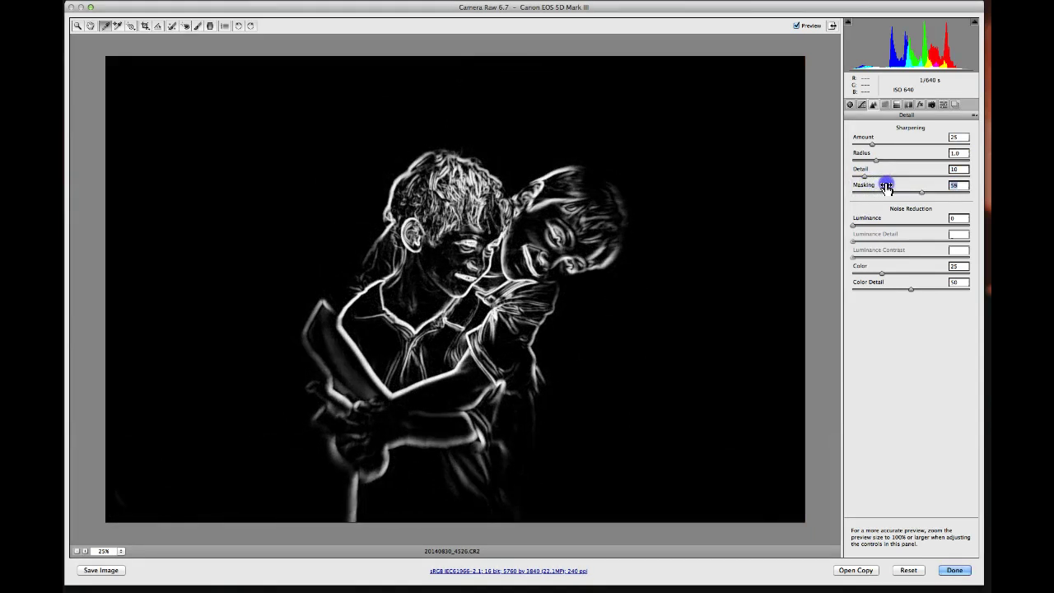
left_click_drag(886, 187, 886, 187)
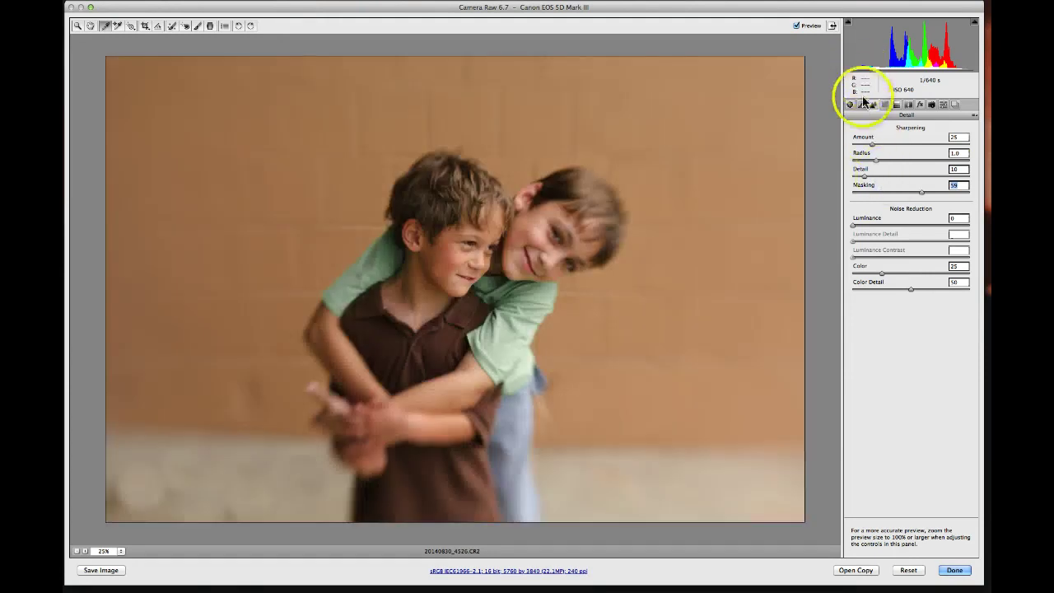
left_click(865, 141, "alt")
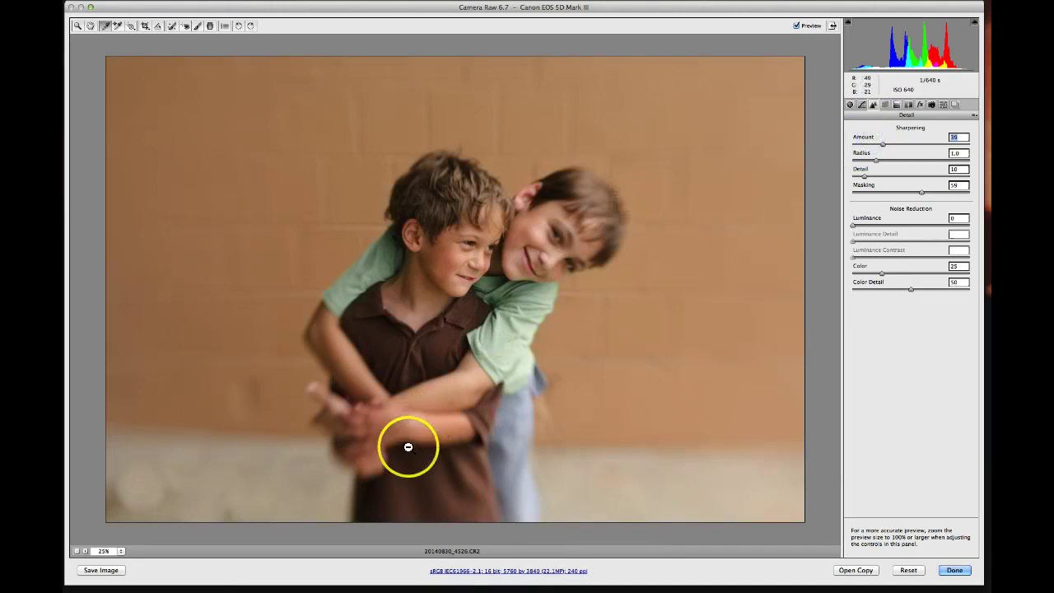
left_click(84, 552)
left_click(84, 552)
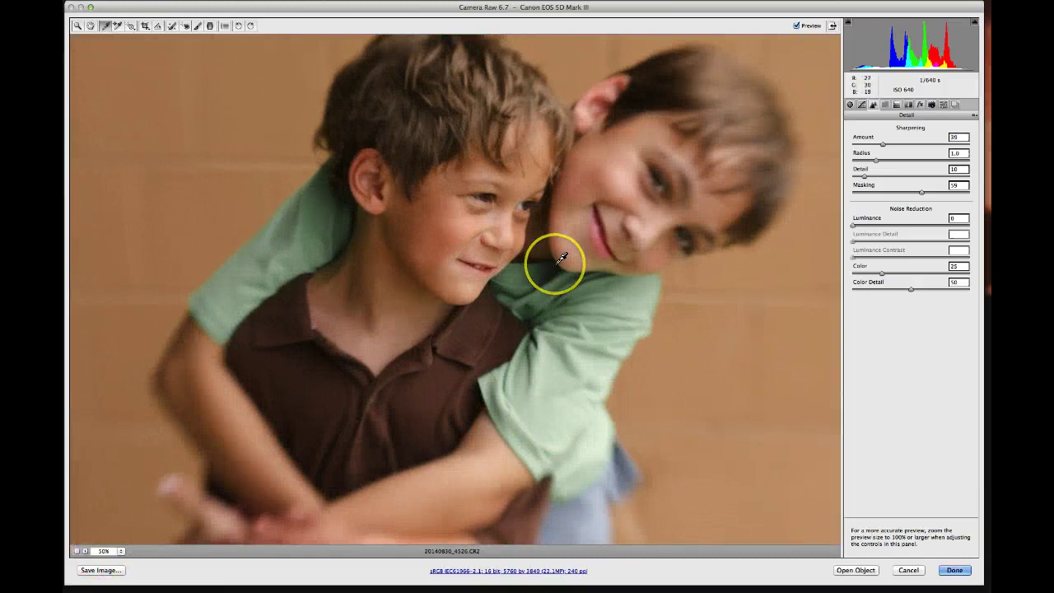
scroll(560, 258, "up", 2)
scroll(560, 258, "up", 2)
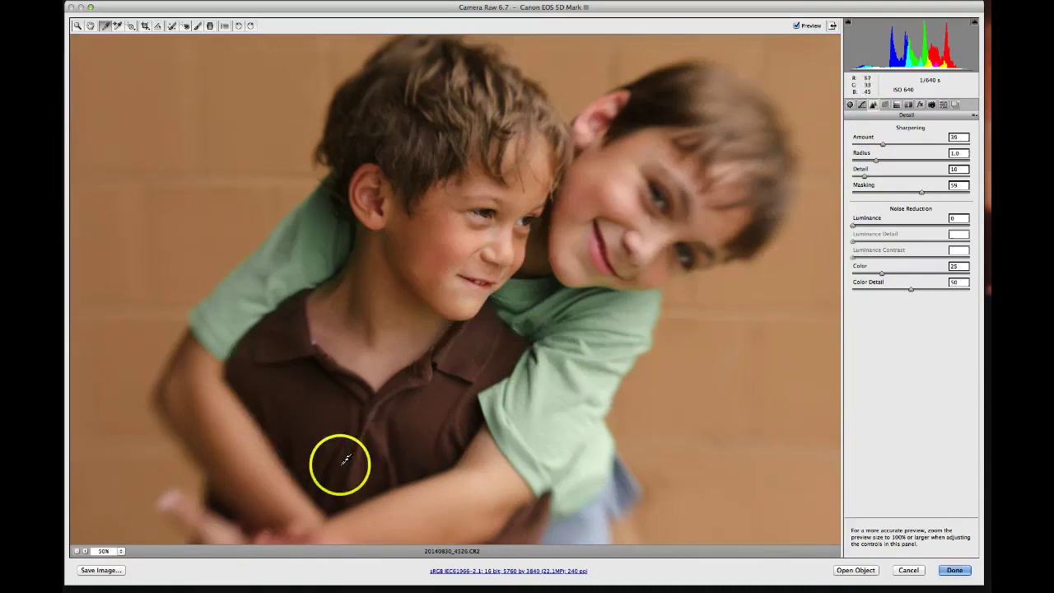
left_click(77, 551)
left_click(77, 551)
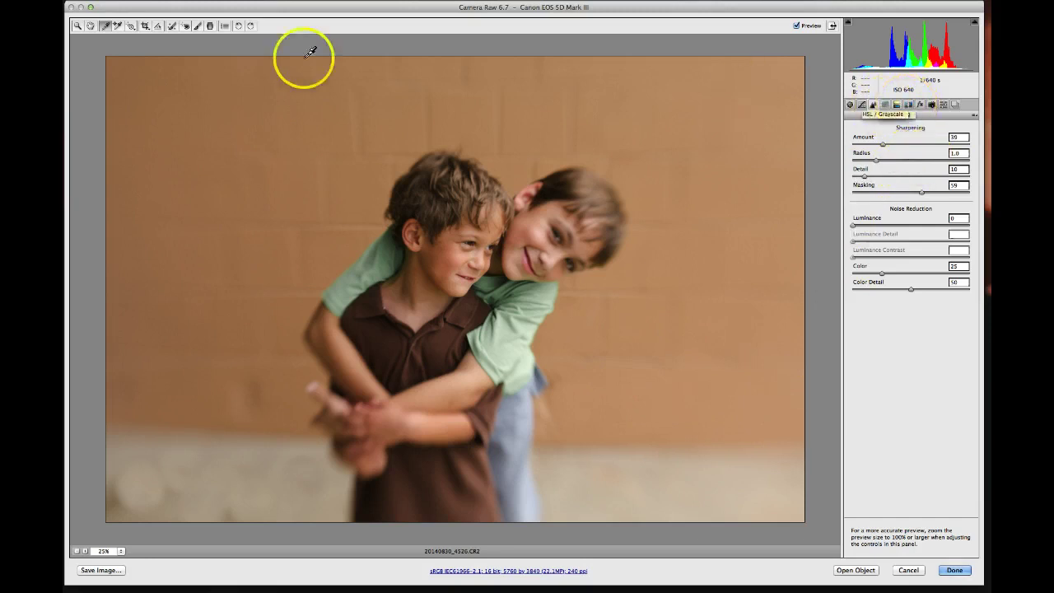
Switch to the Adjustment Brush and reset Exposure, Brightness, Contrast, Saturation, Clarity and Sharpness to zero.
left_click(197, 27)
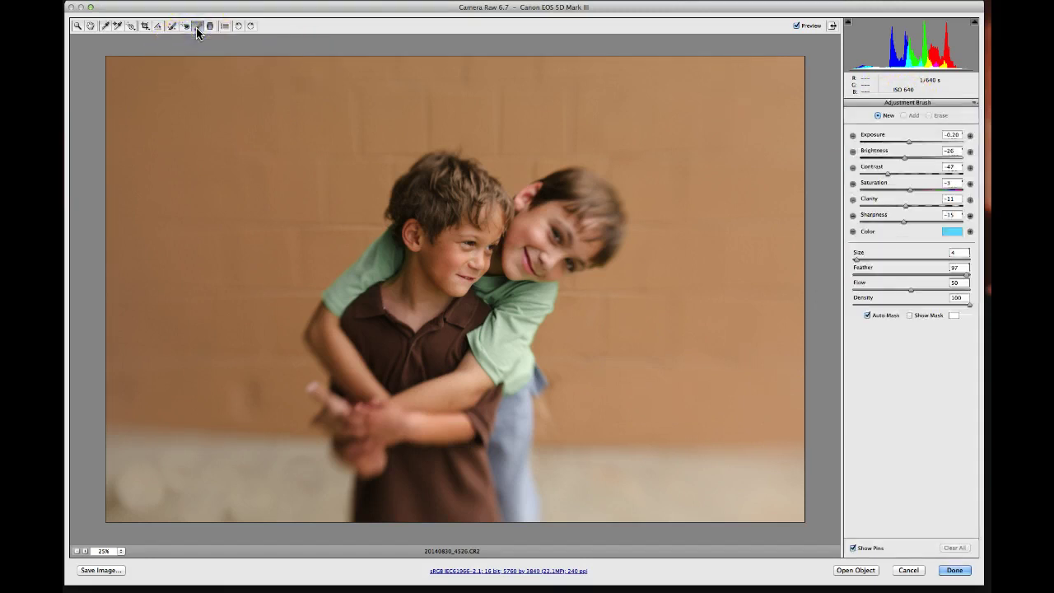
left_click(919, 137)
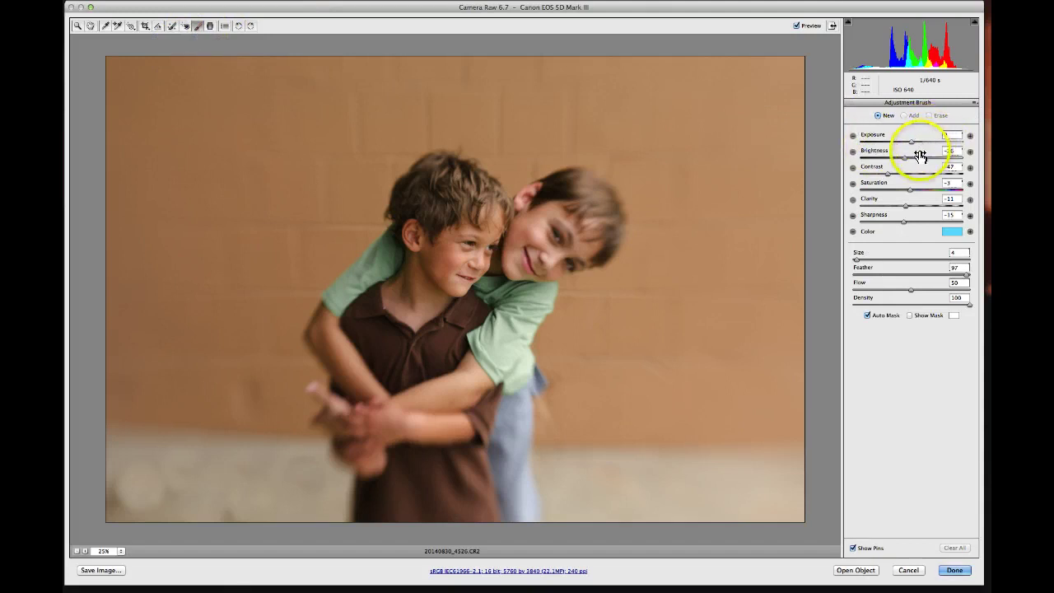
left_click(920, 156)
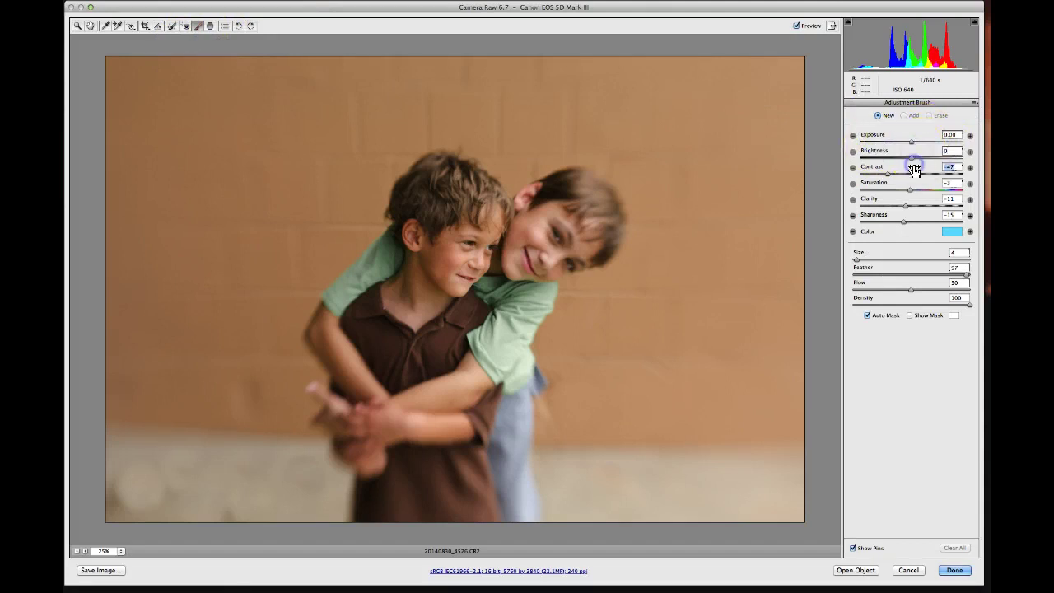
double_click(913, 188)
double_click(915, 202)
double_click(917, 220)
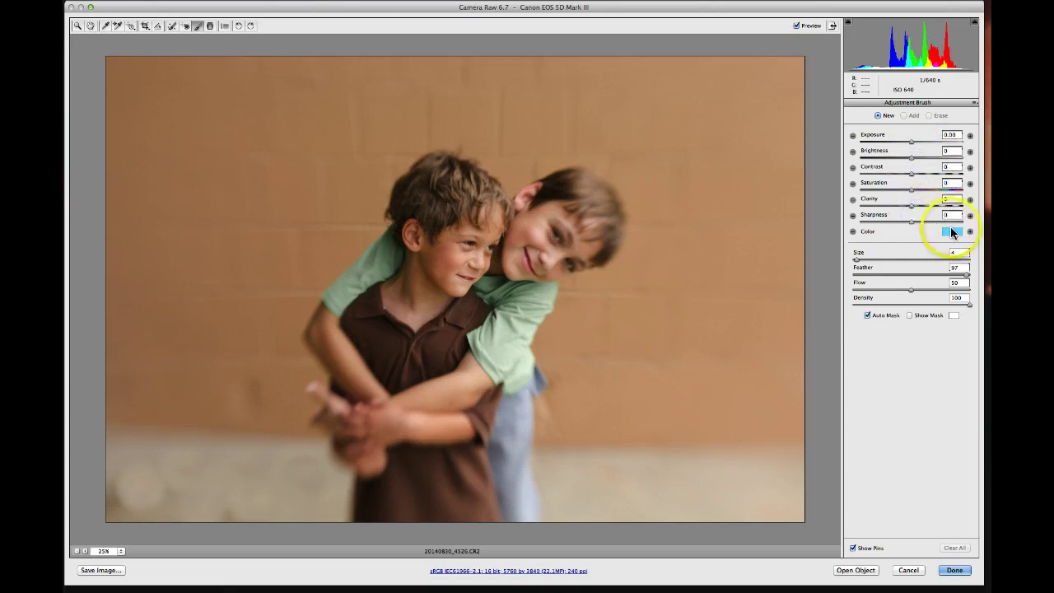
Give the brush a pale cyan colour tint of Hue 187, Saturation 36.
left_click(952, 233)
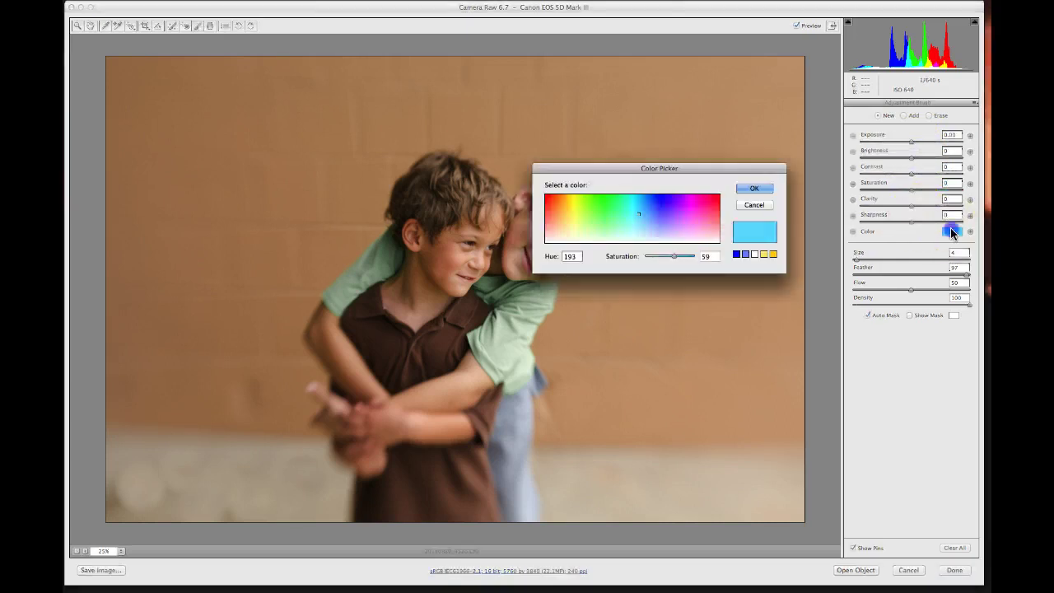
left_click(757, 205)
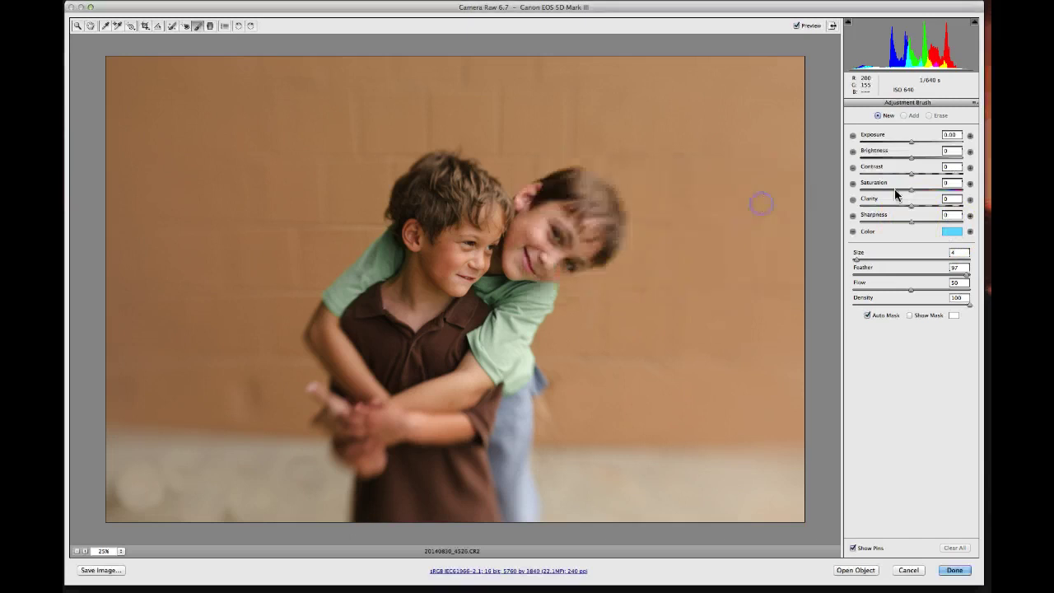
left_click(948, 231)
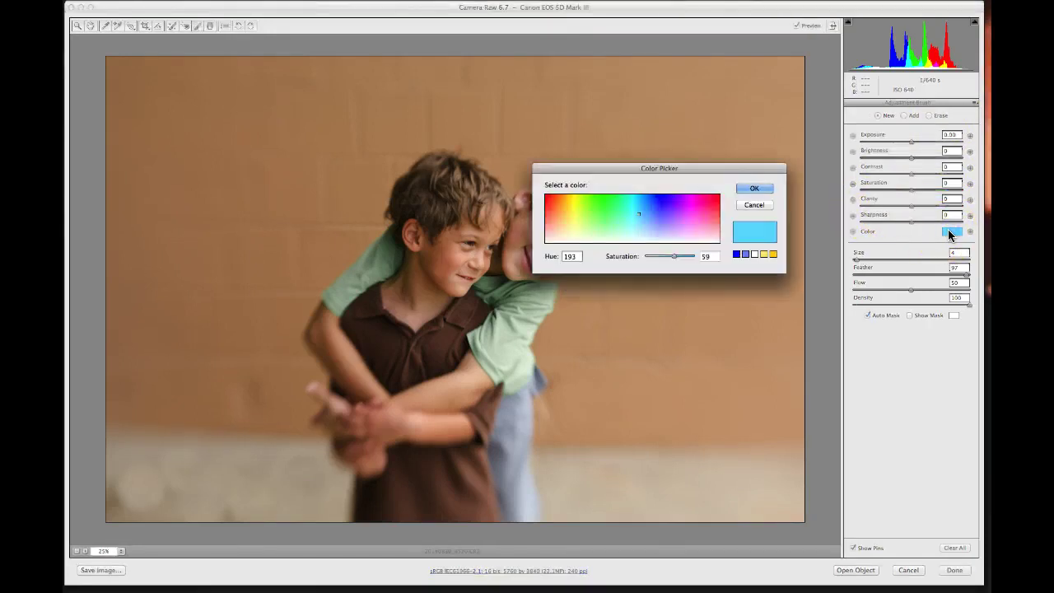
left_click_drag(715, 170, 760, 124)
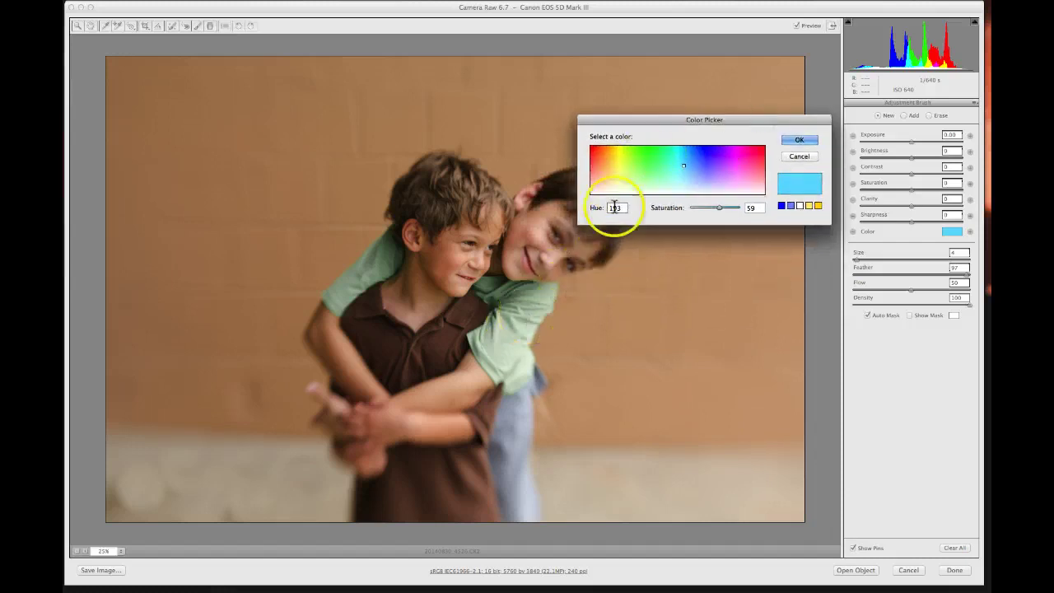
left_click(651, 155)
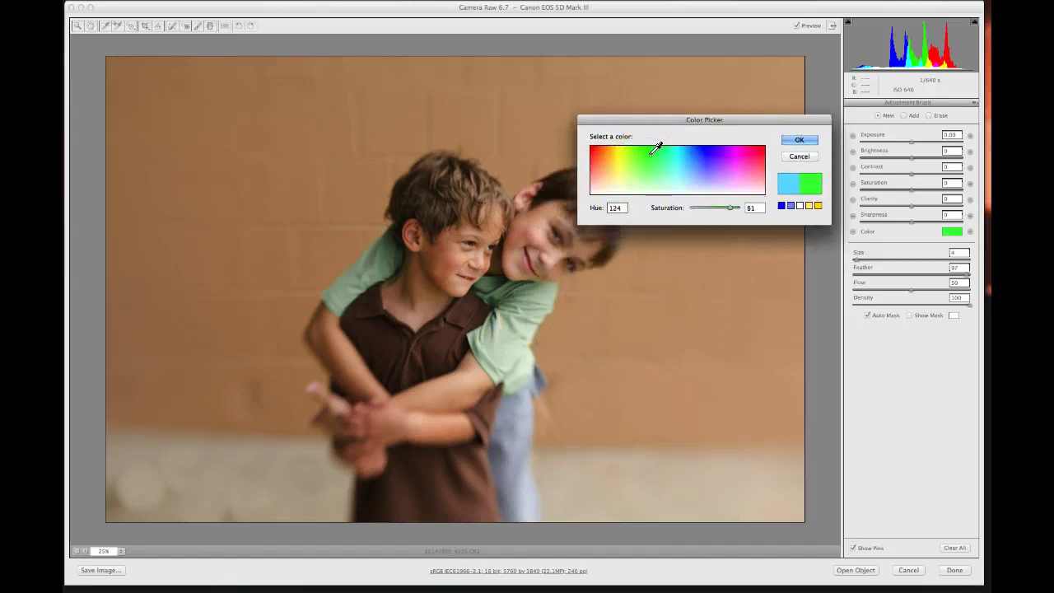
mouse_move(652, 154)
left_mouse_down()
mouse_move(631, 158)
mouse_move(668, 155)
mouse_move(680, 168)
left_mouse_up()
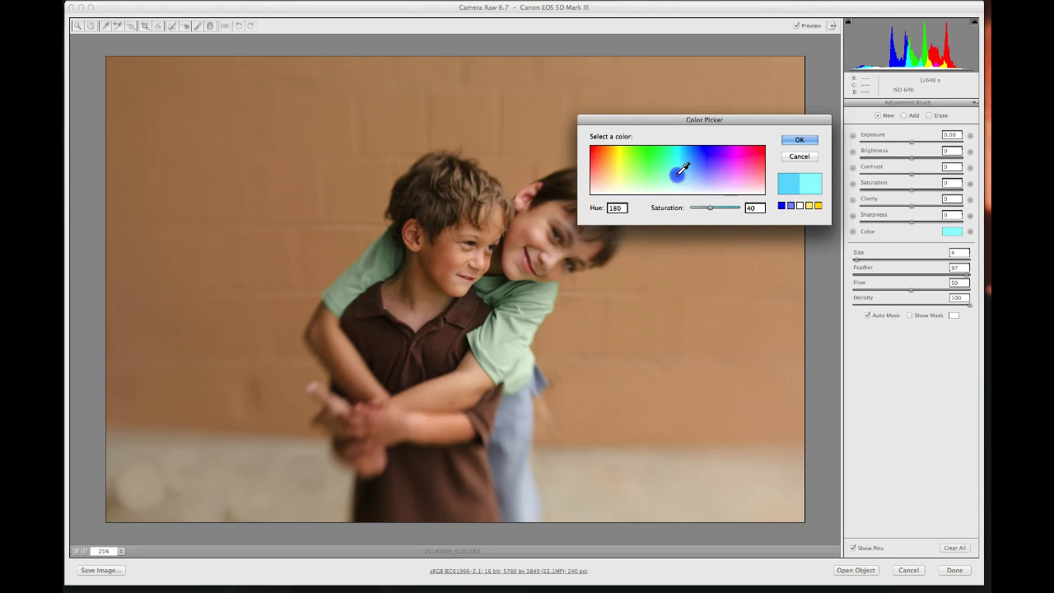
left_click_drag(685, 169, 685, 174)
Confirm the cyan tint and paint the brush adjustment over the green shirt's shoulder and sleeve.
left_click(791, 140)
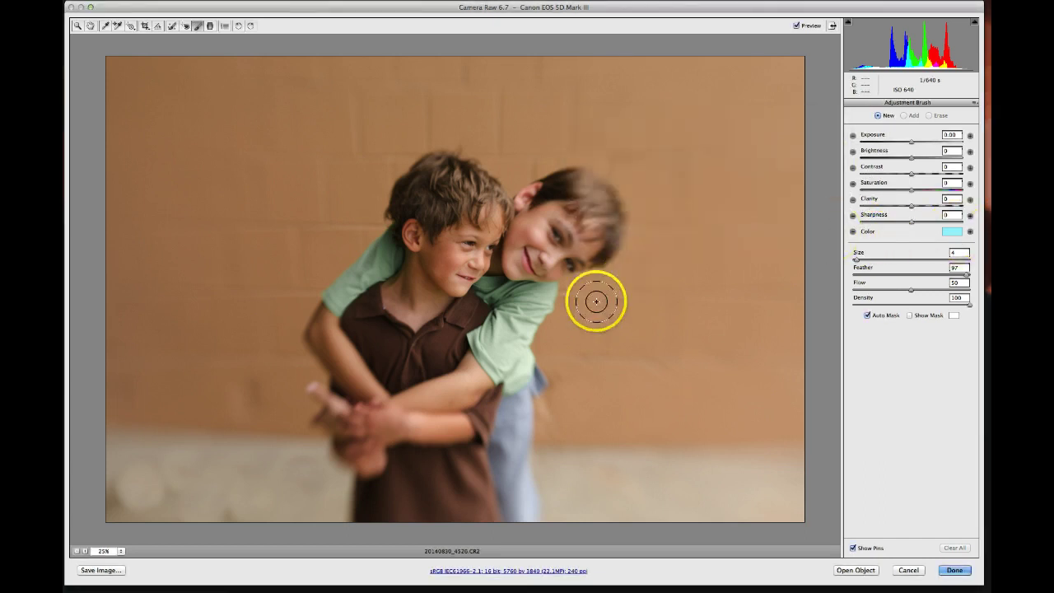
left_click_drag(522, 305, 506, 337)
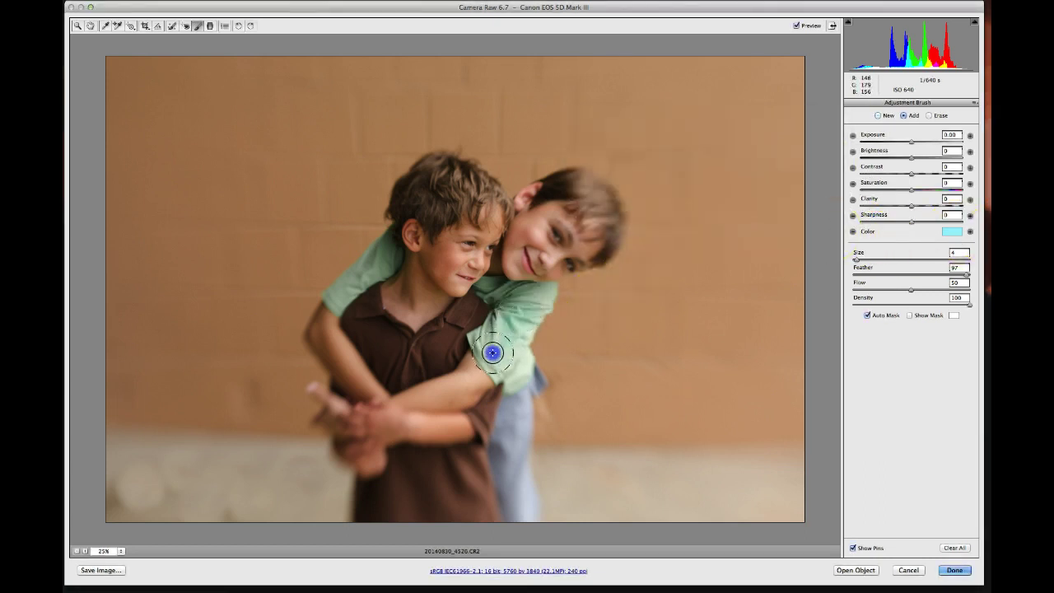
left_click(506, 352)
mouse_move(506, 352)
left_mouse_down()
mouse_move(541, 299)
mouse_move(522, 305)
mouse_move(370, 266)
mouse_move(364, 275)
left_mouse_up()
key("super+z")
left_click(355, 280)
left_click_drag(355, 280, 377, 250)
key("super+z")
left_click(520, 360)
mouse_move(520, 360)
left_mouse_down()
mouse_move(511, 377)
mouse_move(523, 370)
mouse_move(479, 337)
mouse_move(513, 346)
left_mouse_up()
key("super+z")
mouse_move(527, 306)
left_mouse_down()
mouse_move(539, 331)
mouse_move(534, 287)
mouse_move(534, 303)
left_mouse_up()
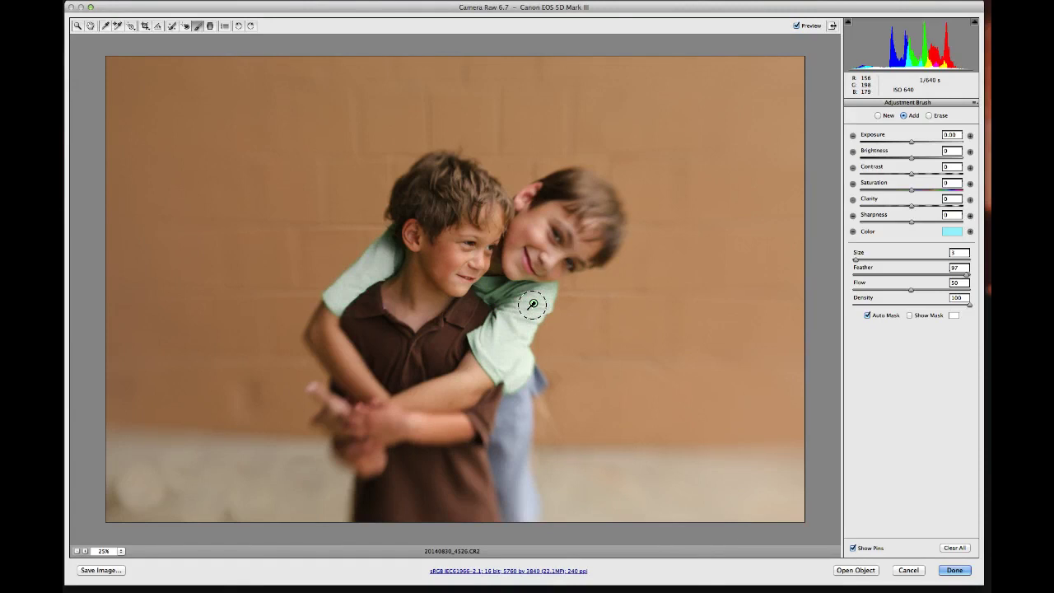
mouse_move(533, 304)
left_mouse_down()
mouse_move(494, 299)
mouse_move(527, 292)
mouse_move(533, 304)
left_mouse_up()
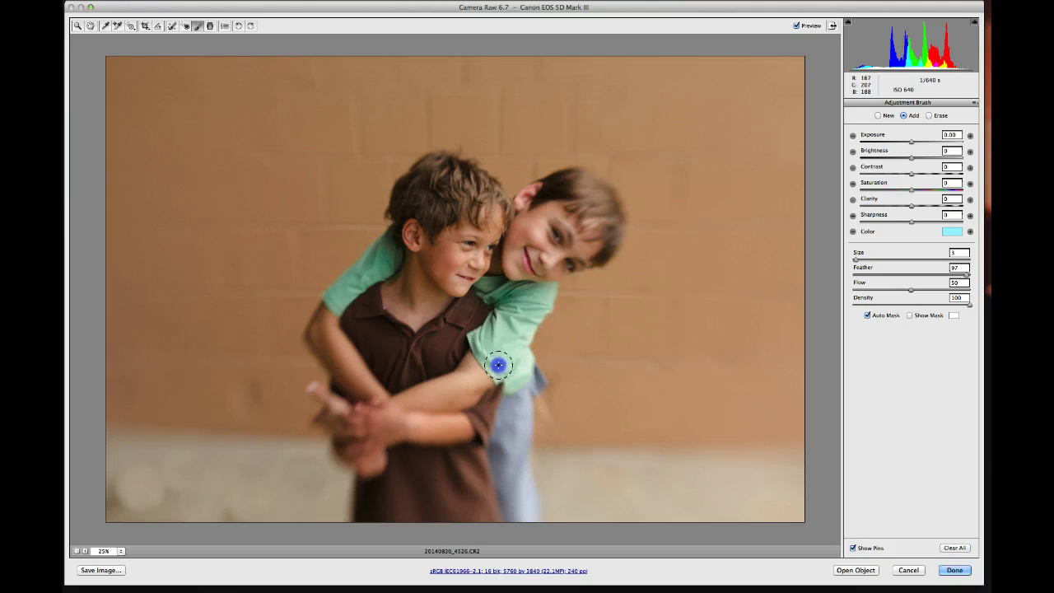
left_click(793, 312)
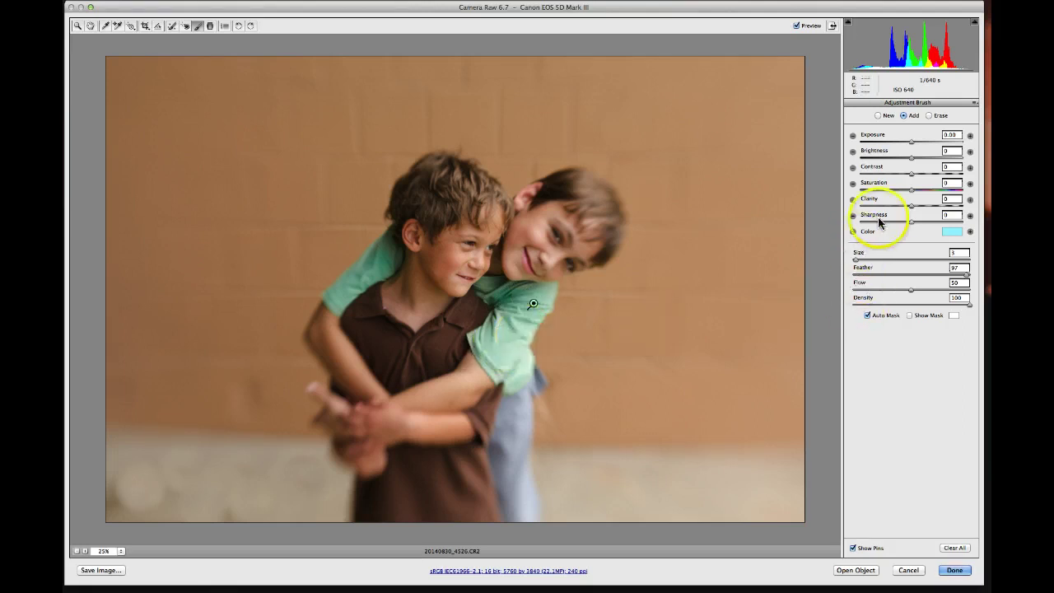
Lower the brush Saturation to -13 and change its tint to pale green, Hue 125, Saturation 19.
left_click(897, 187)
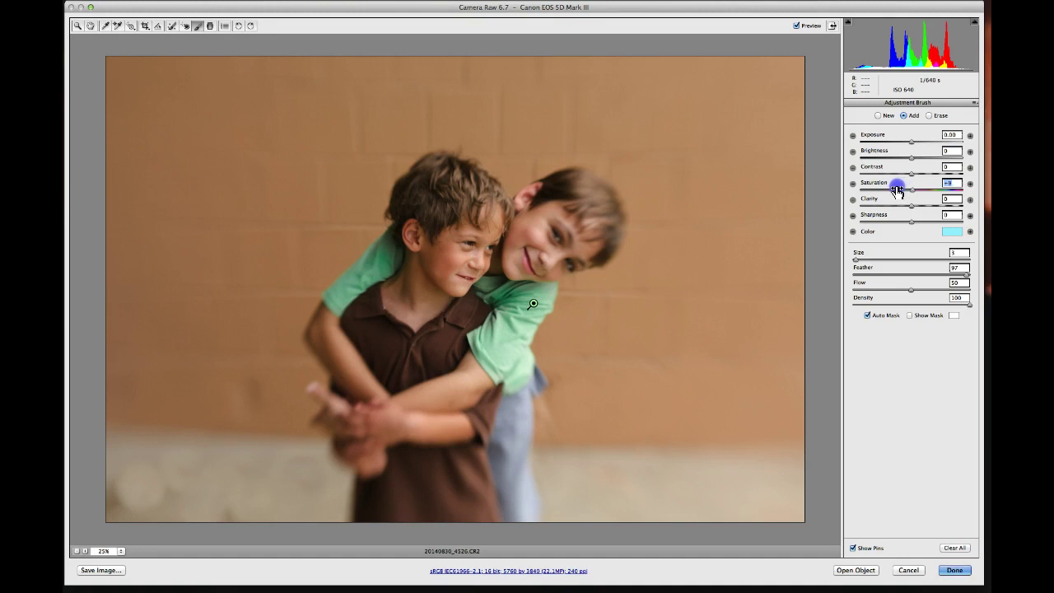
left_click_drag(896, 191, 894, 191)
left_click(952, 231)
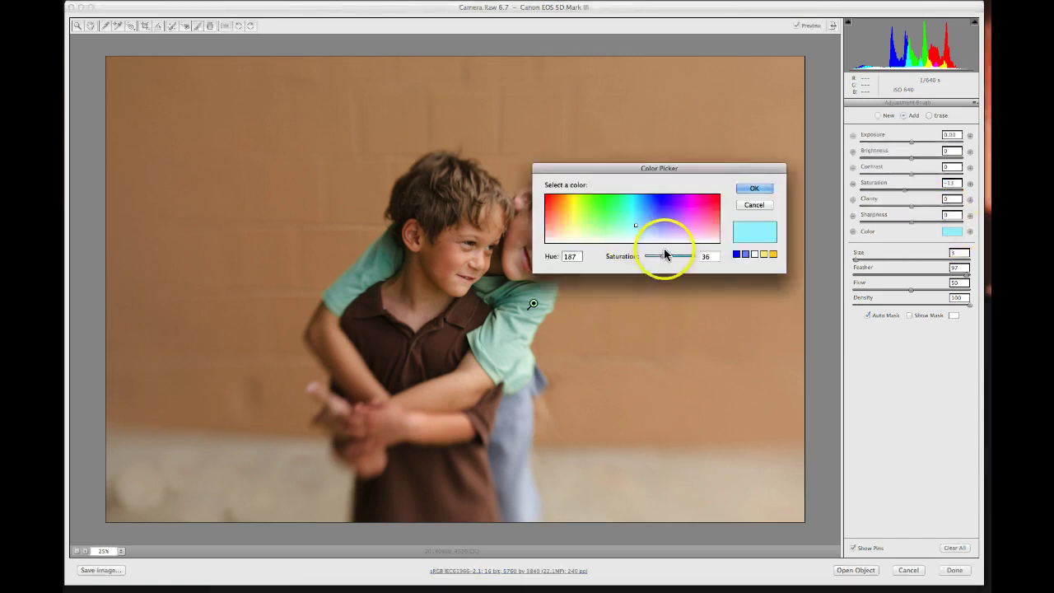
mouse_move(665, 249)
left_mouse_down()
mouse_move(672, 256)
mouse_move(652, 258)
left_mouse_up()
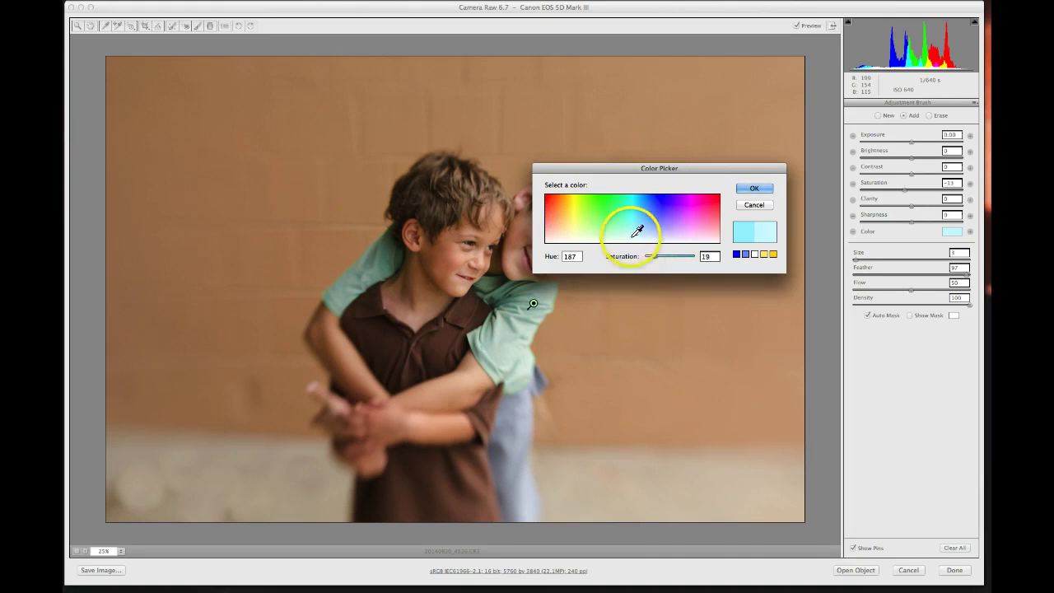
left_click_drag(638, 233, 628, 217)
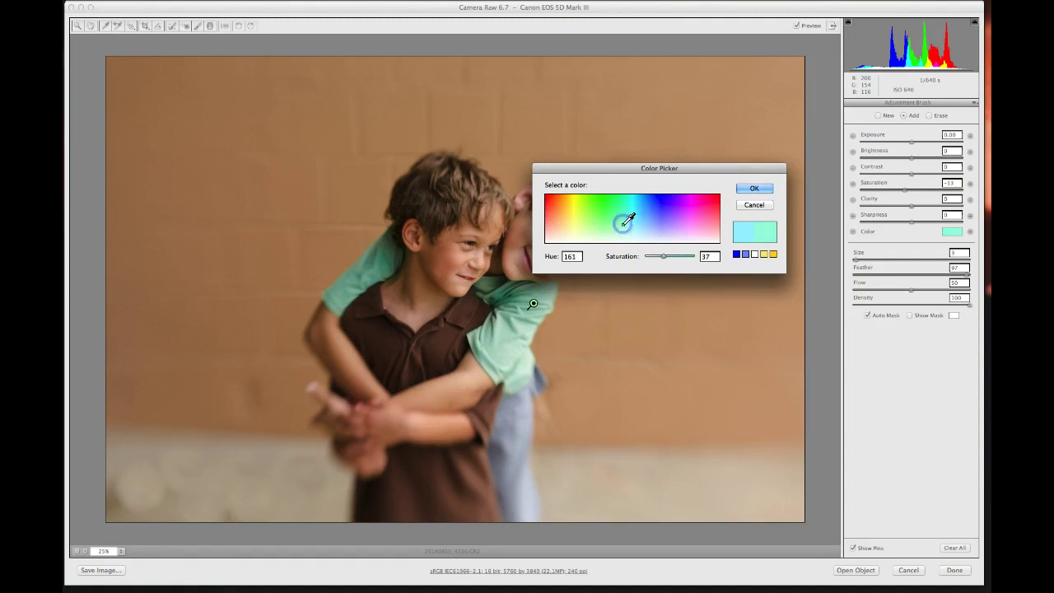
mouse_move(629, 218)
left_mouse_down()
mouse_move(626, 206)
mouse_move(608, 232)
left_mouse_up()
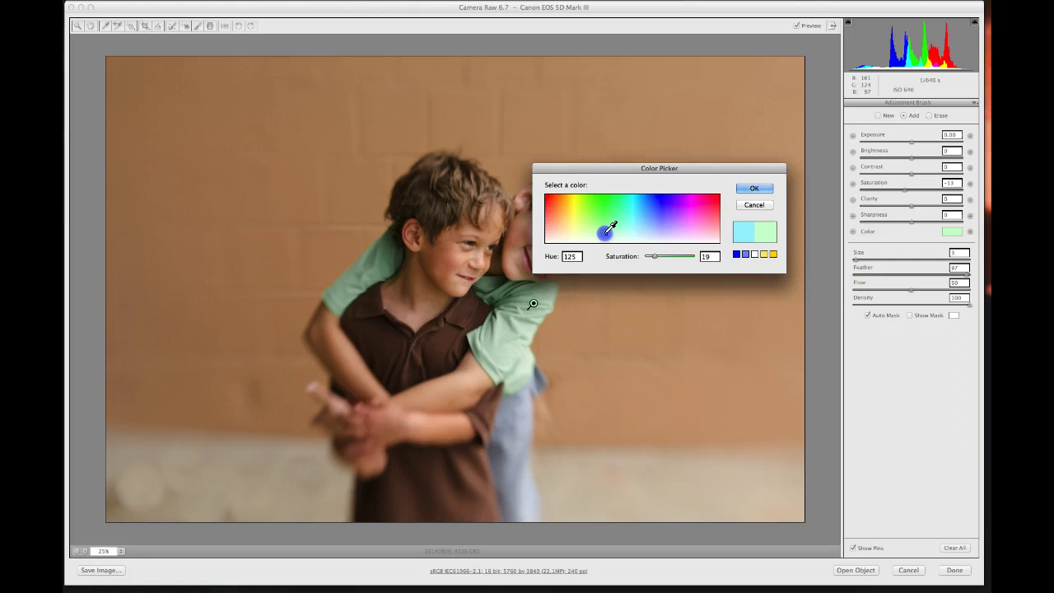
left_click(741, 189)
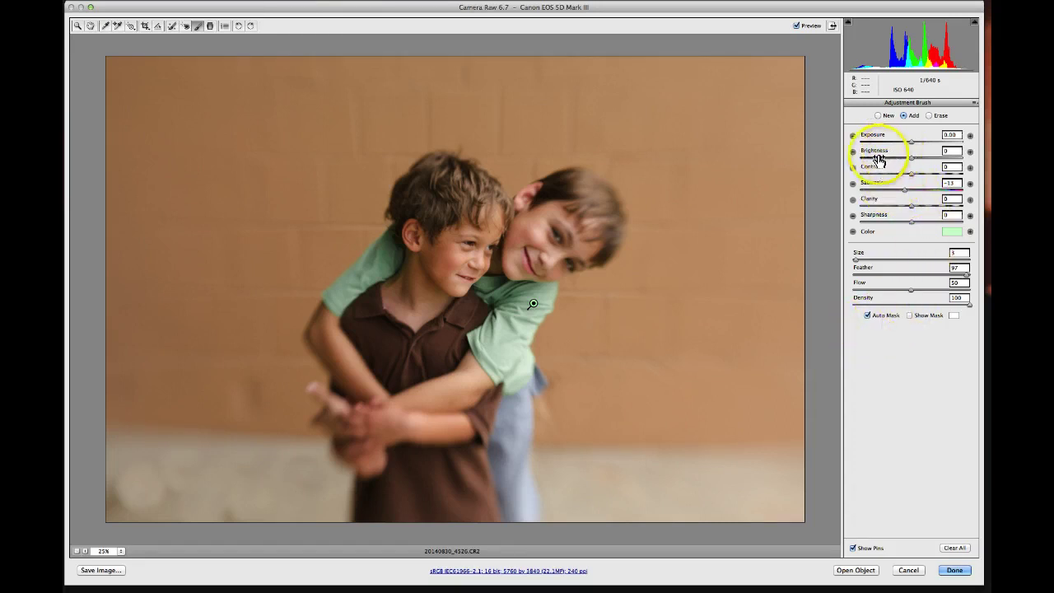
In the Basic panel, nudge white-balance Temperature from 5650 up to 5750, keeping Tint at -2.
left_click(103, 25)
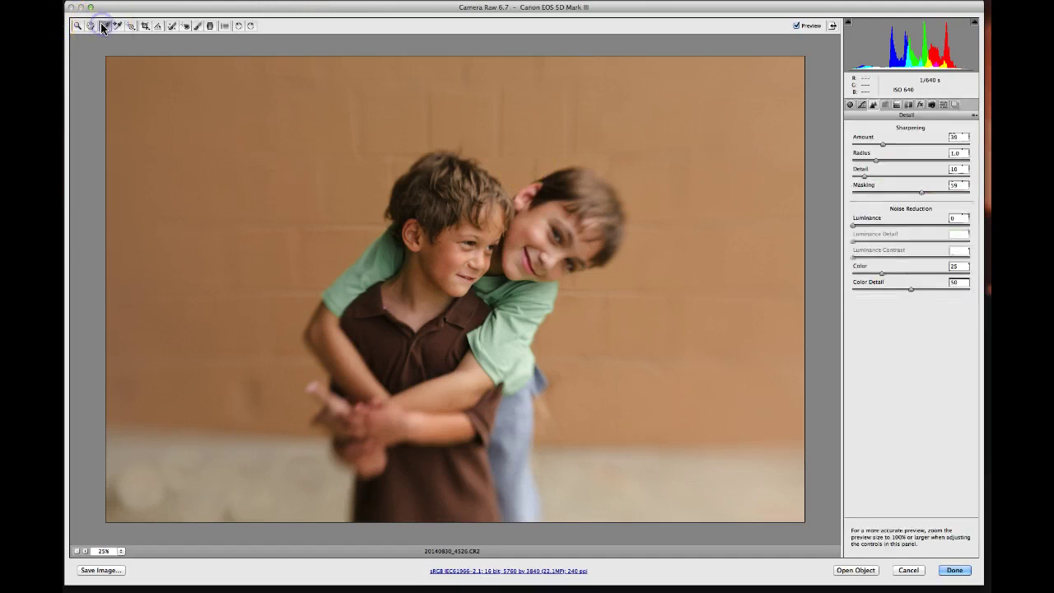
left_click(850, 105)
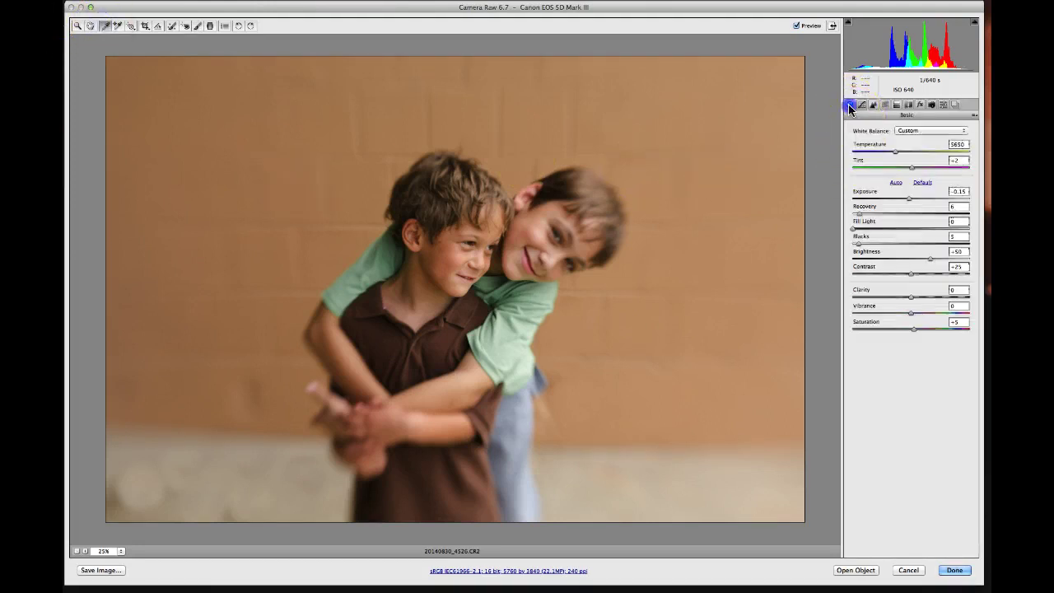
left_click(881, 150)
left_click(895, 150)
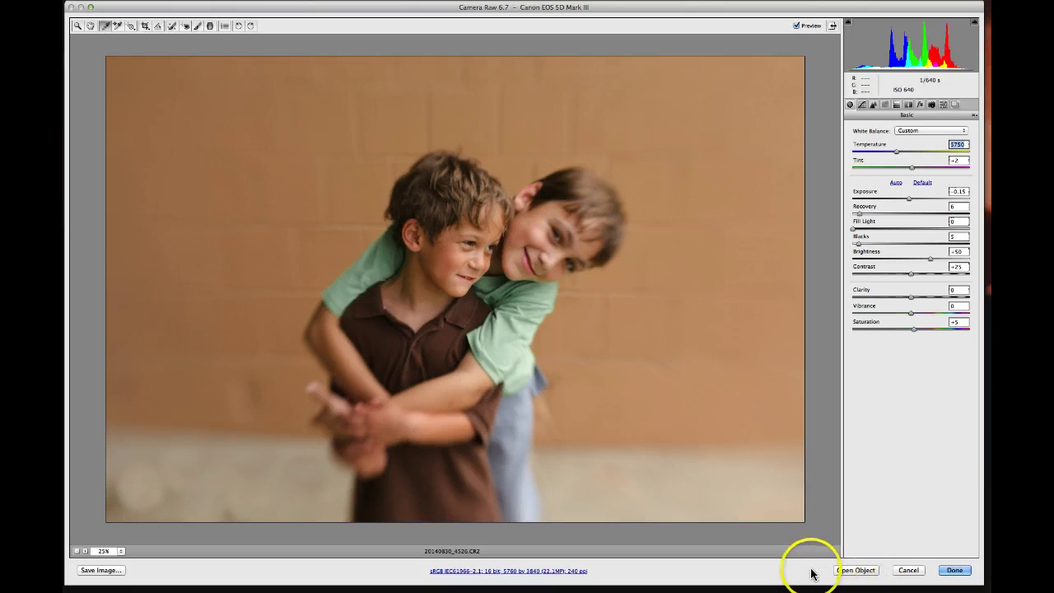
Open the adjusted photo 20140830_4526.CR2 in Photoshop and minimize the logo document.
left_click(855, 570)
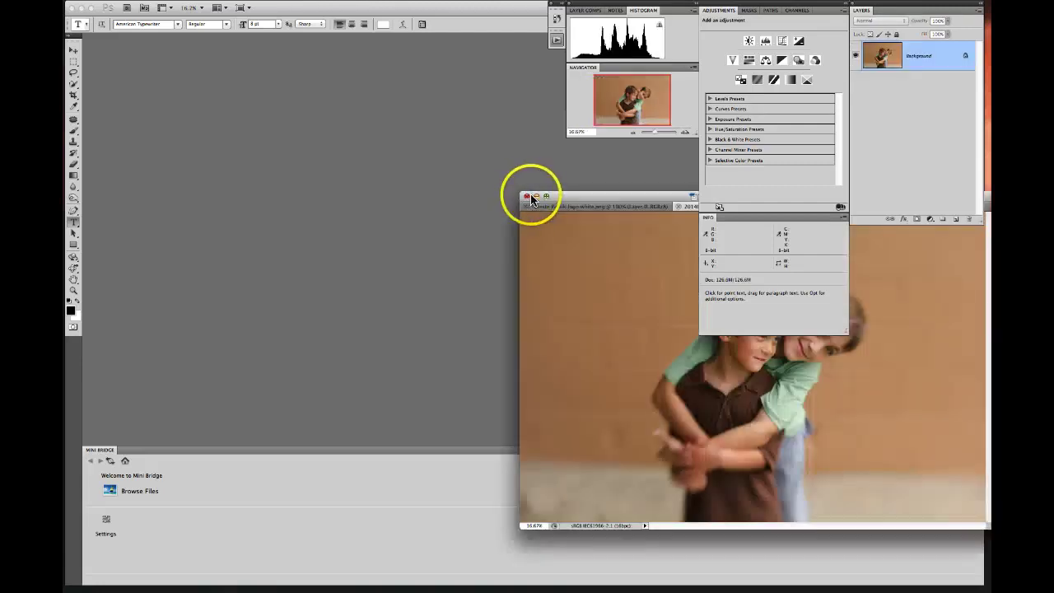
left_click_drag(575, 193, 501, 165)
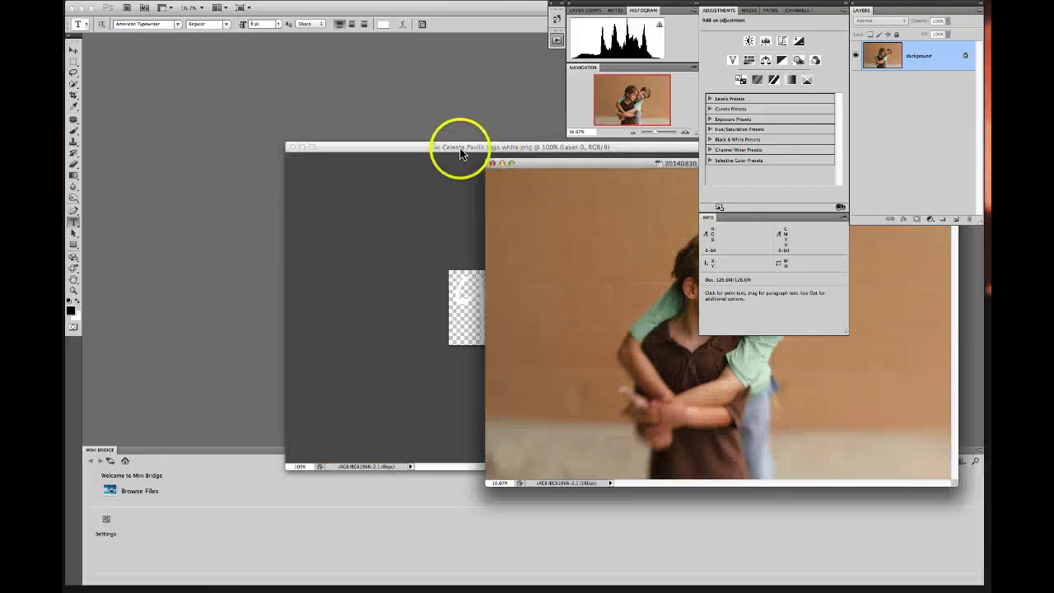
left_click(321, 148)
left_click(301, 146)
left_click(641, 170)
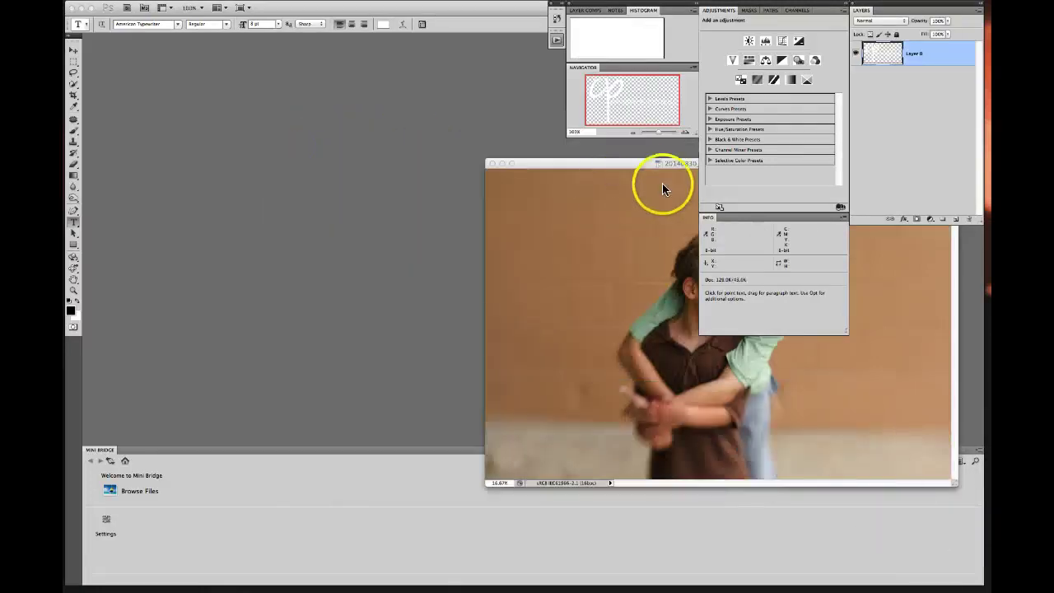
Move the photo window to the top left and enlarge it to show the image bigger.
left_click_drag(631, 164, 406, 134)
left_click_drag(355, 102, 244, 46)
left_click_drag(578, 366, 900, 519)
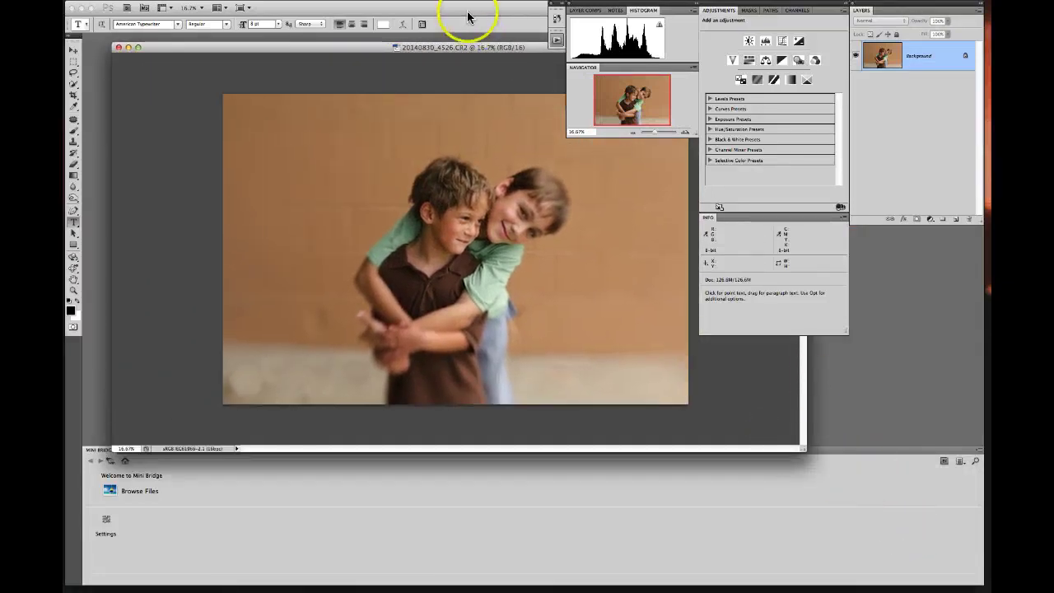
left_click_drag(540, 52, 517, 65)
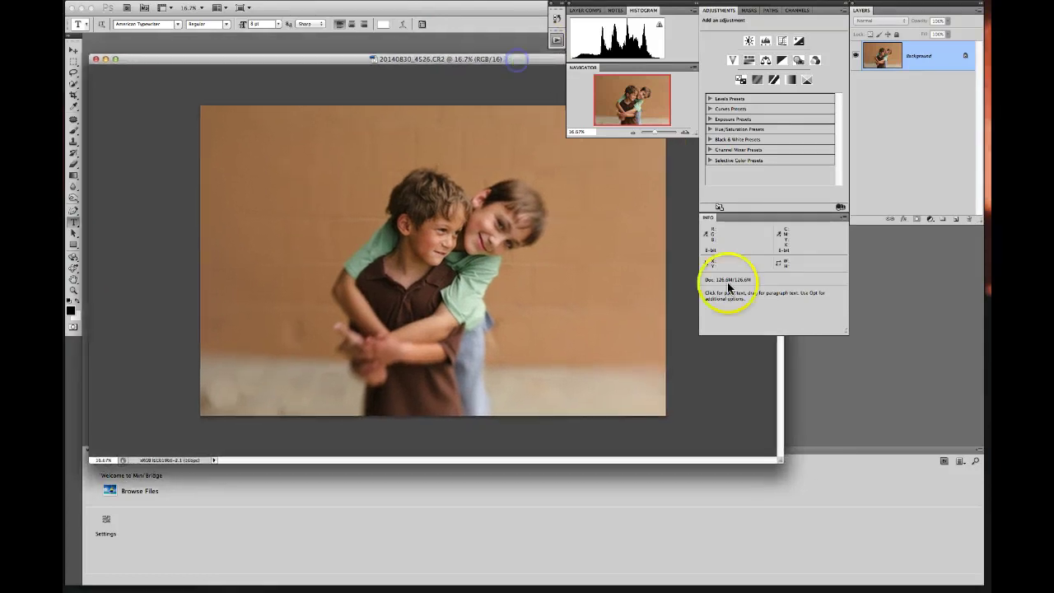
left_click_drag(782, 462, 814, 561)
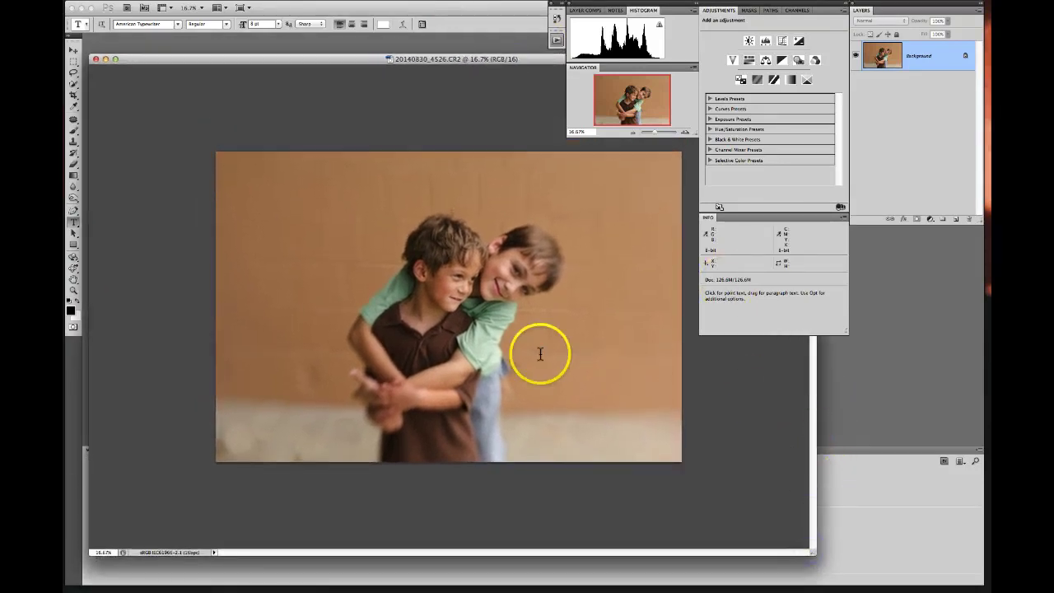
Duplicate the Background layer as Layer 1 with Cmd+J.
left_click(289, 61)
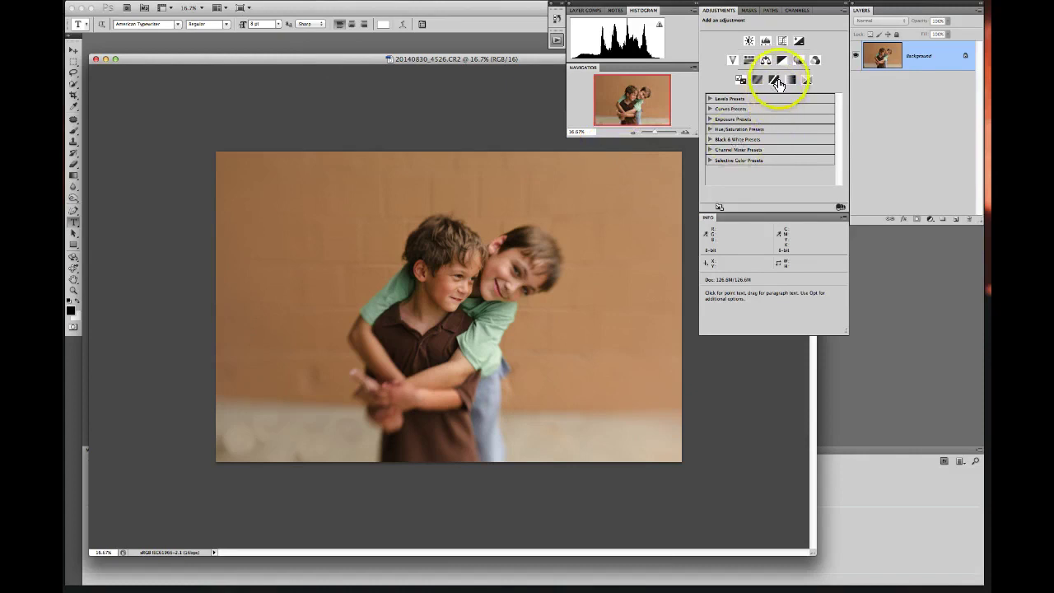
left_click(930, 57)
key("super+j")
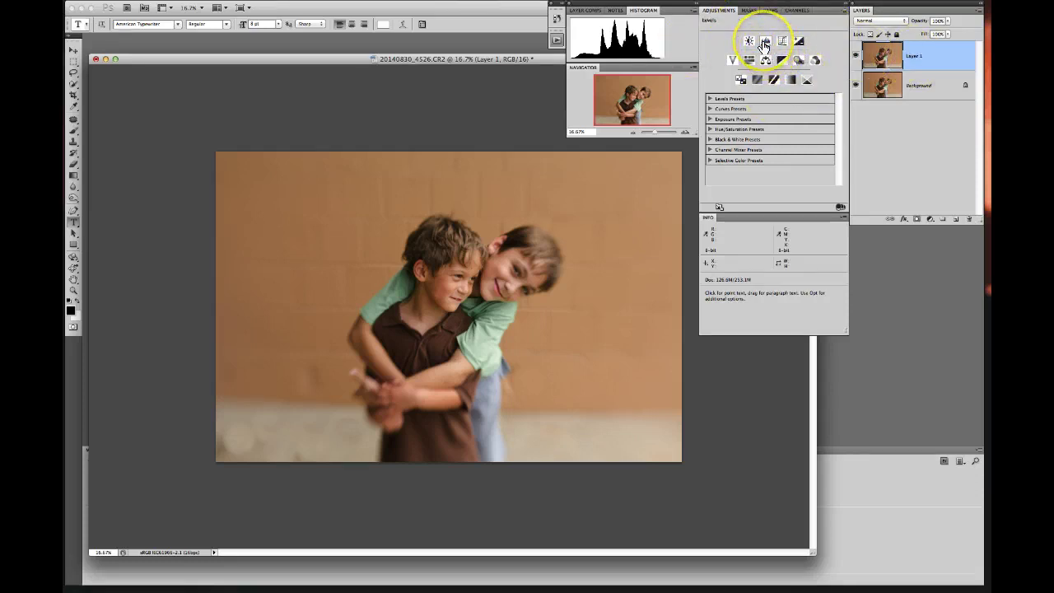
Add a Curves 1 adjustment layer set to Soft Light blending at a low opacity.
left_click(782, 40)
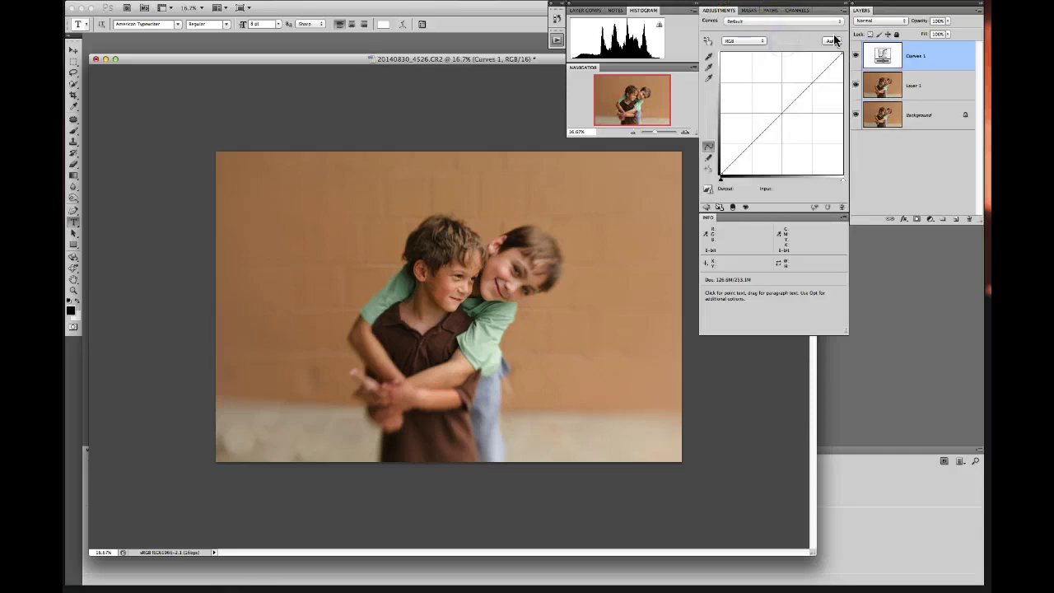
left_click(885, 20)
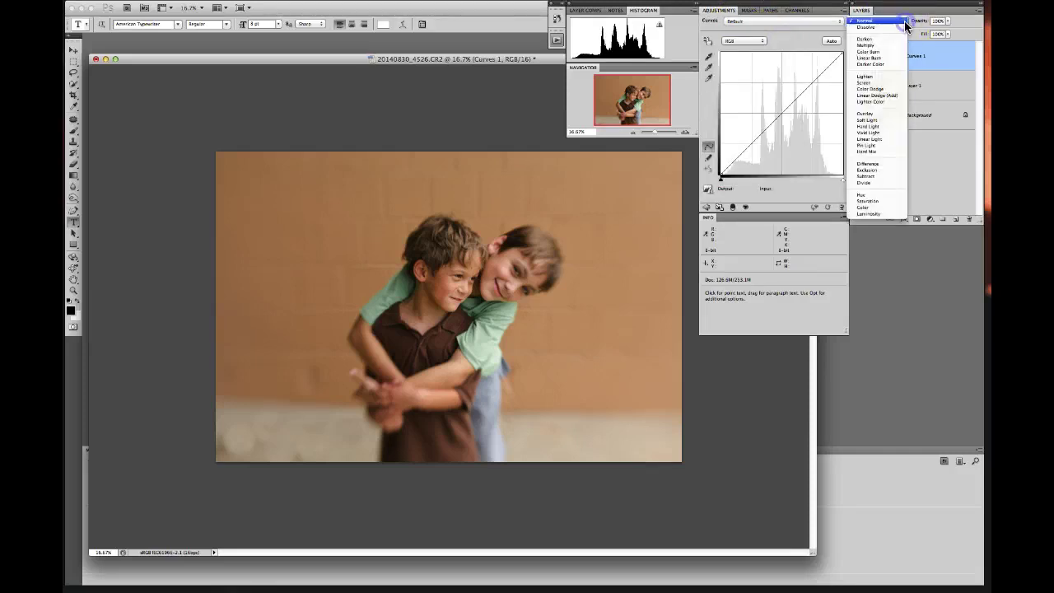
left_click(867, 120)
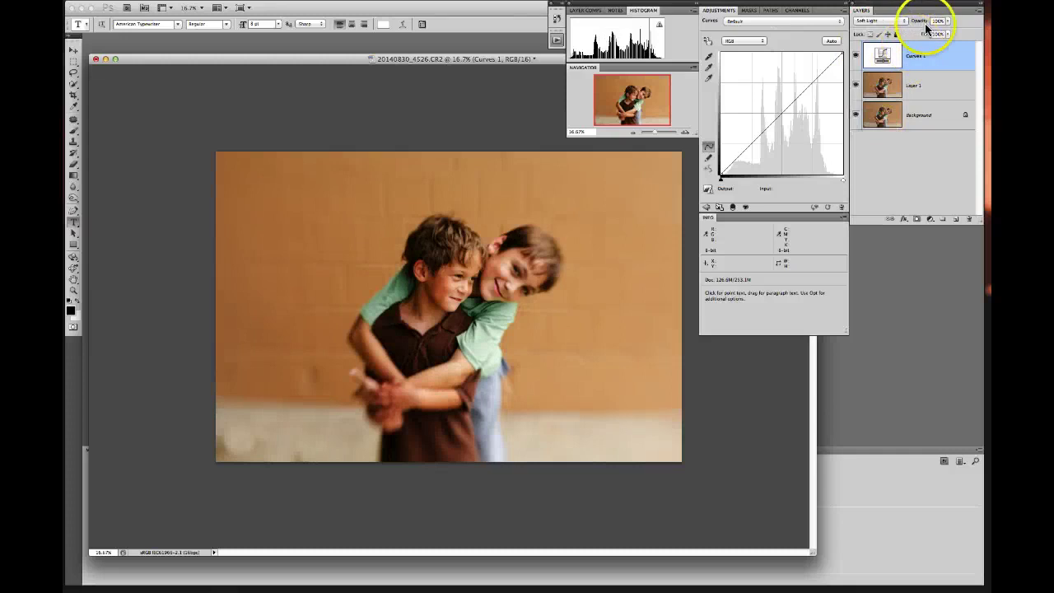
left_click_drag(931, 26, 907, 26)
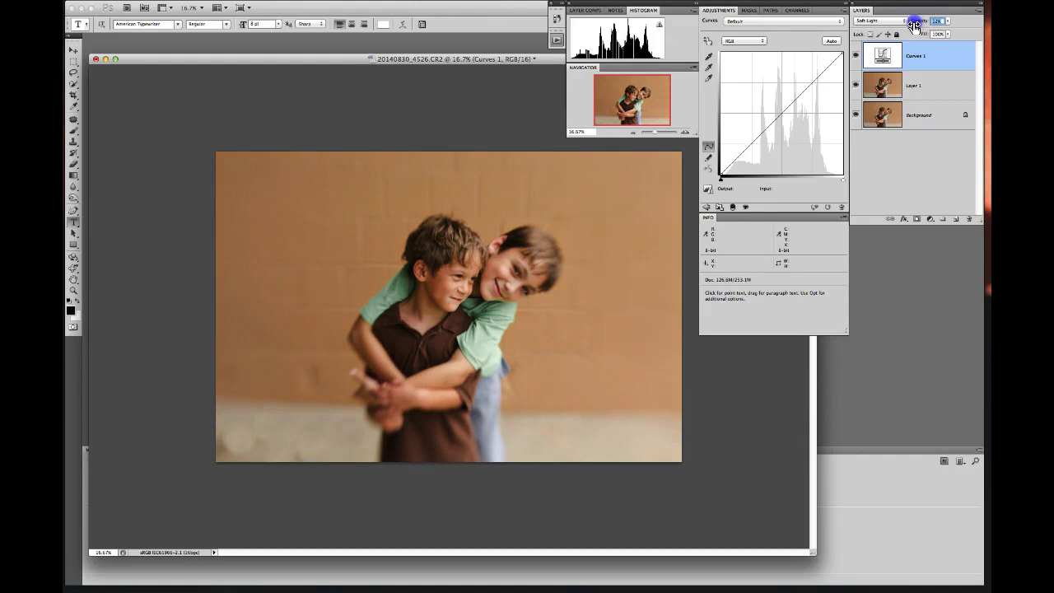
left_click_drag(914, 26, 918, 27)
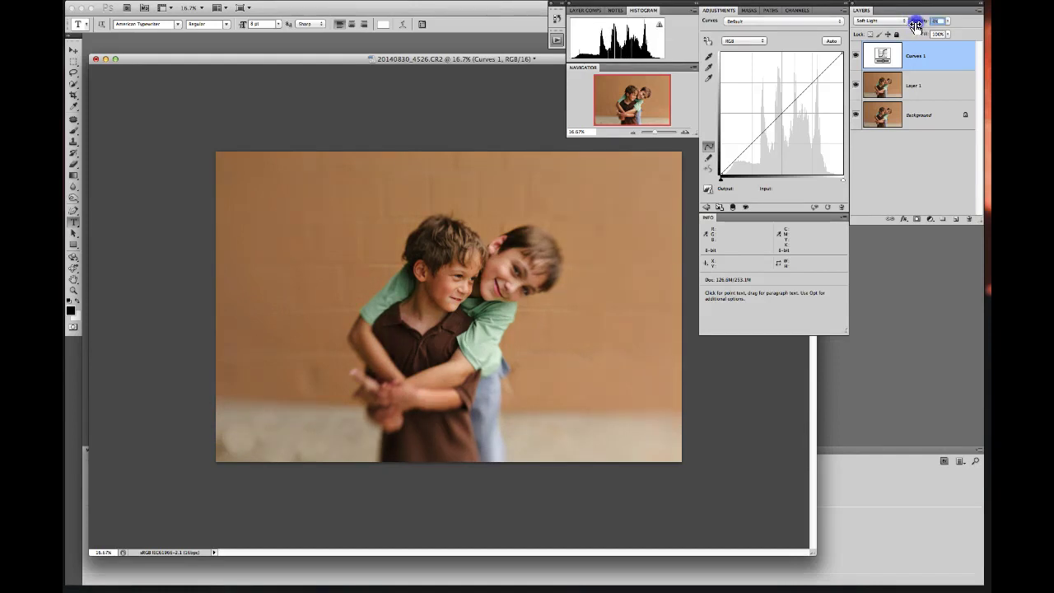
left_click_drag(916, 26, 915, 26)
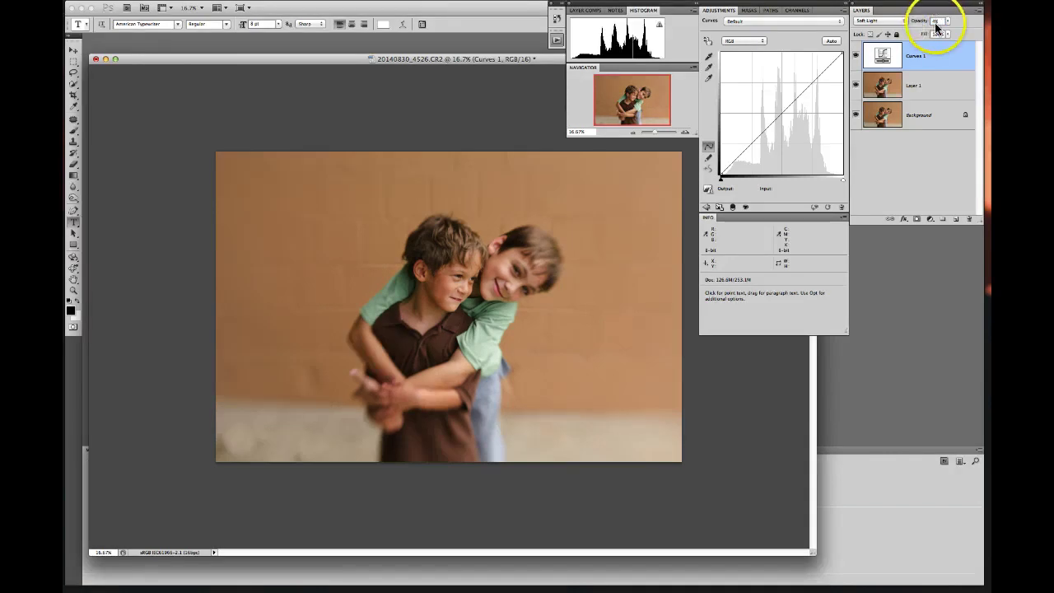
Add a Levels 1 adjustment layer and shift the midtones to 1.06.
left_click(706, 206)
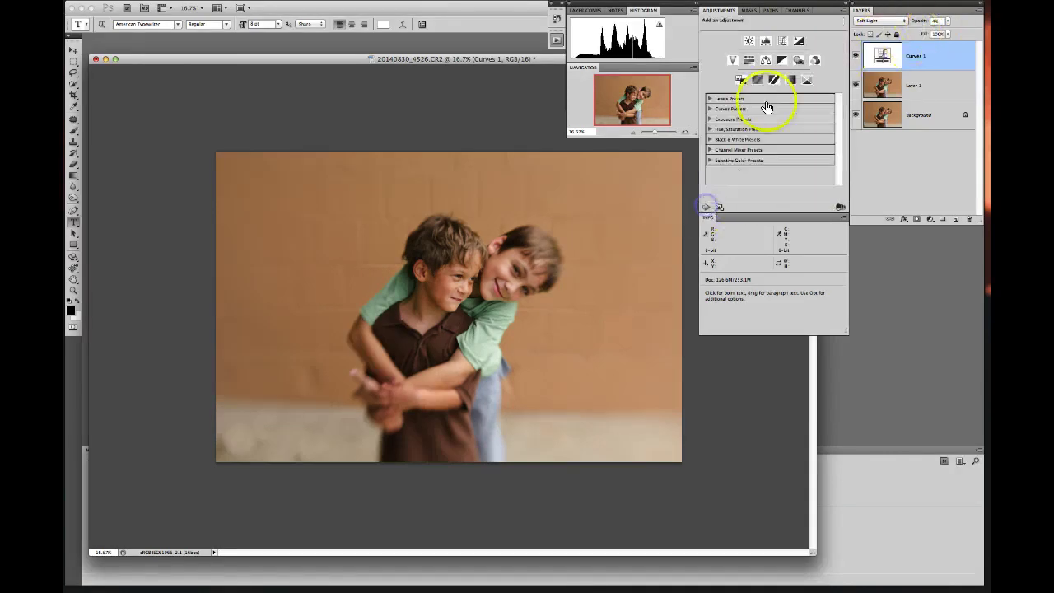
left_click(766, 40)
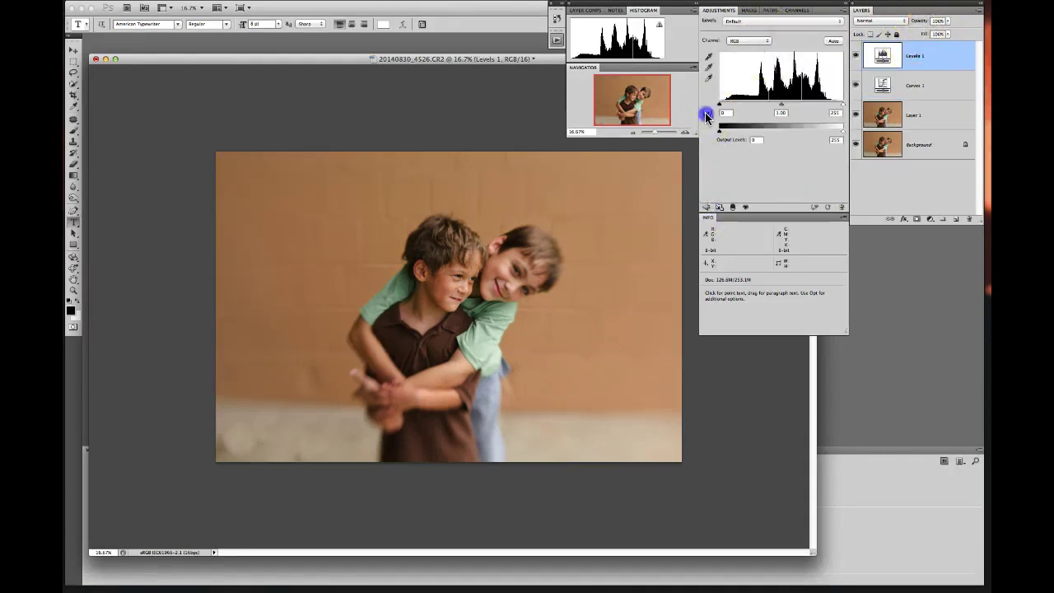
left_click(781, 106)
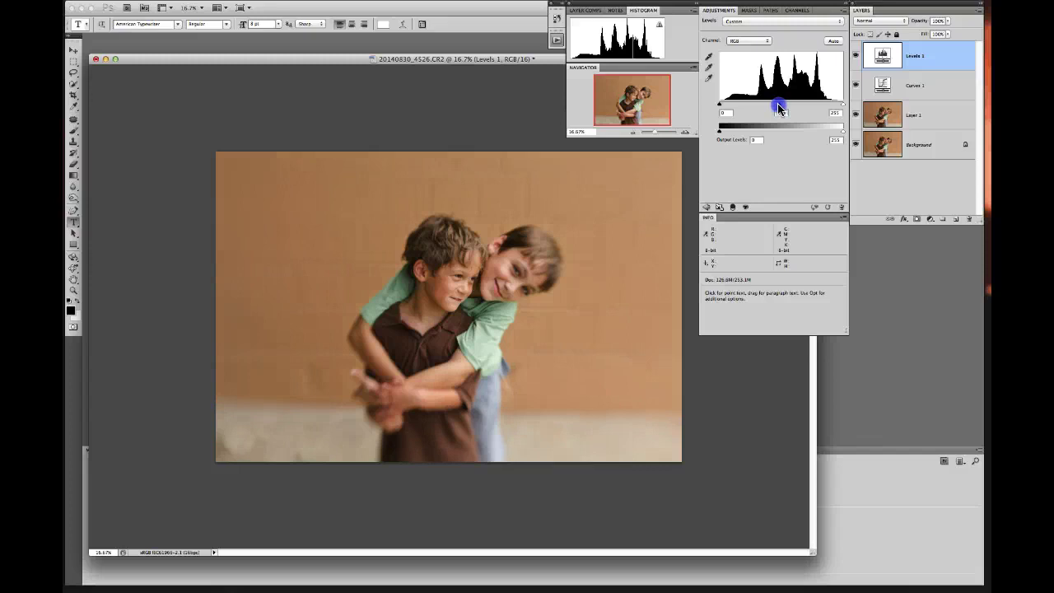
left_click_drag(779, 107, 722, 107)
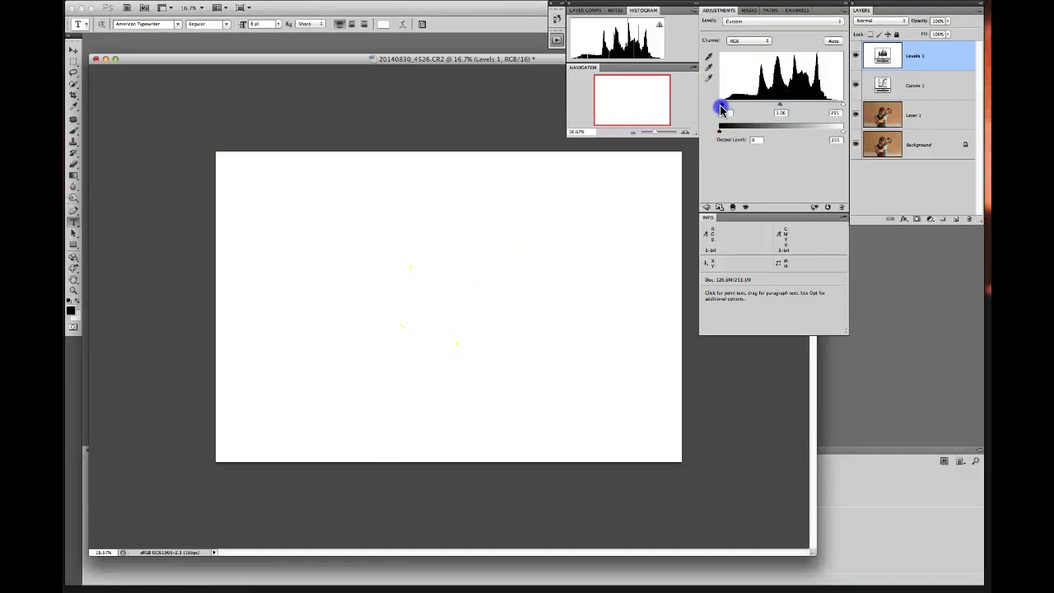
Check black and white clipping, pull the white point slightly in, and compare Levels 1 on and off.
left_click_drag(722, 107, 718, 105)
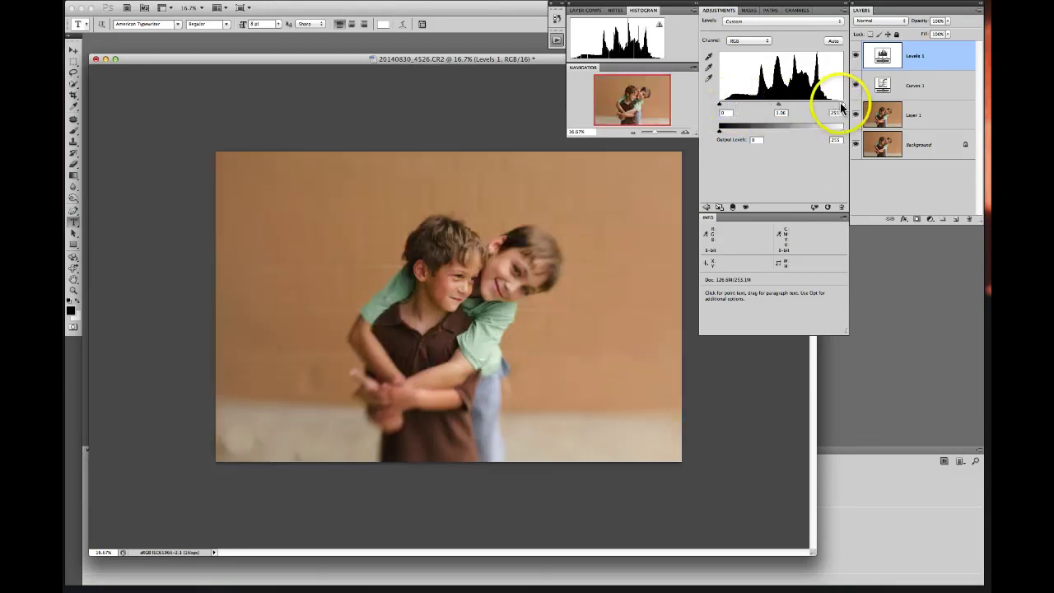
left_click_drag(839, 104, 842, 105)
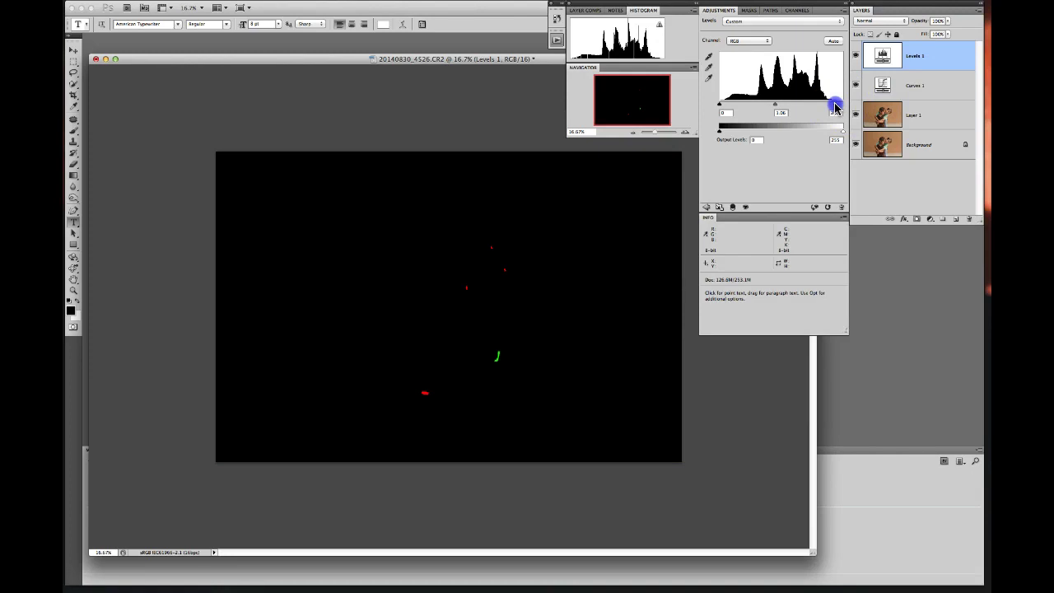
left_click_drag(836, 107, 836, 107)
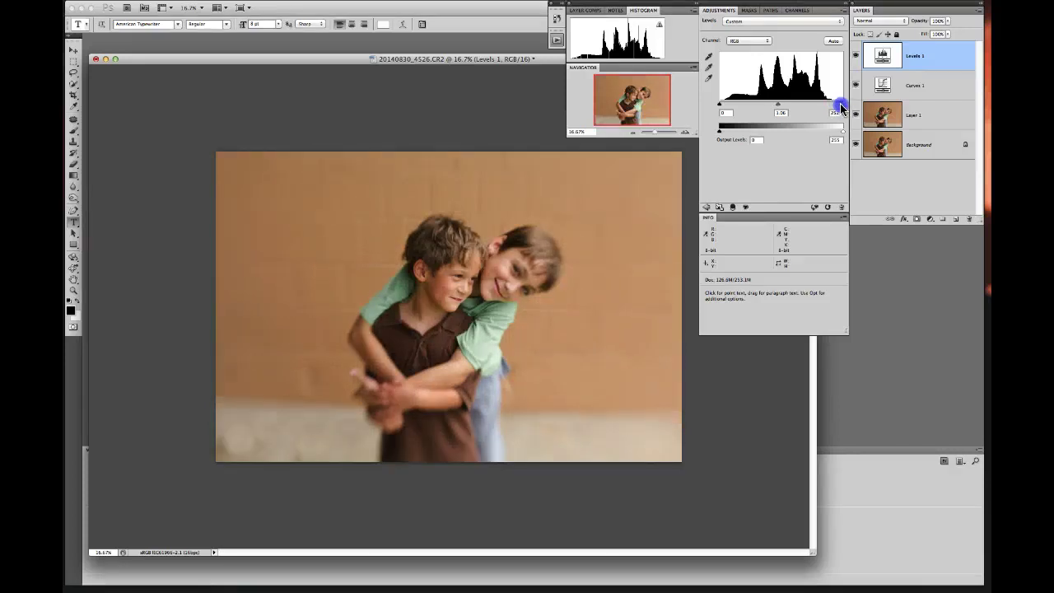
left_click(855, 56)
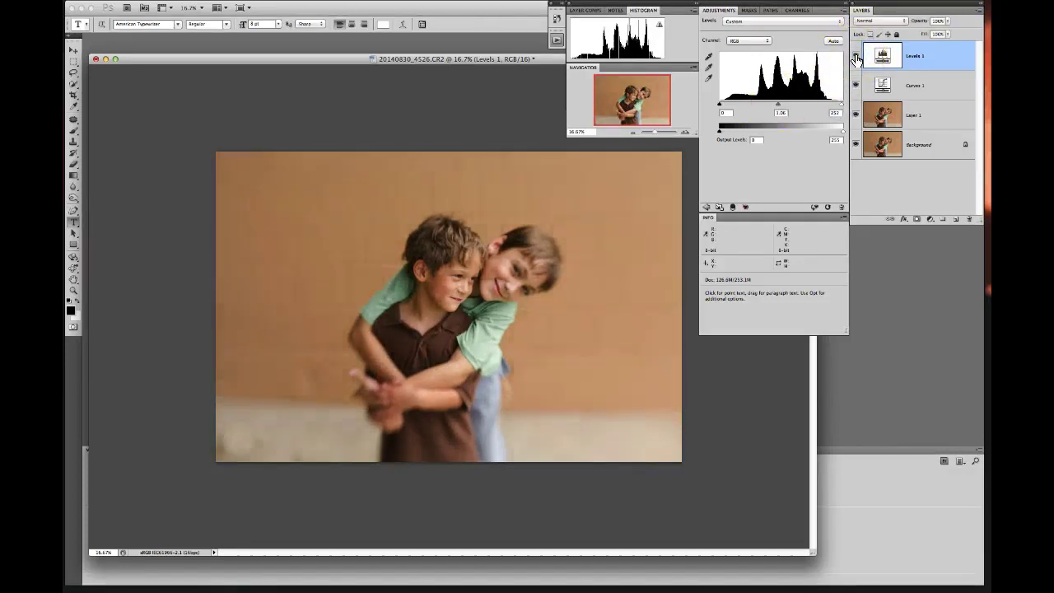
left_click(919, 54)
Add Curves 2 in Multiply mode, enter 37% opacity, then lower it to 14%.
left_click(707, 205)
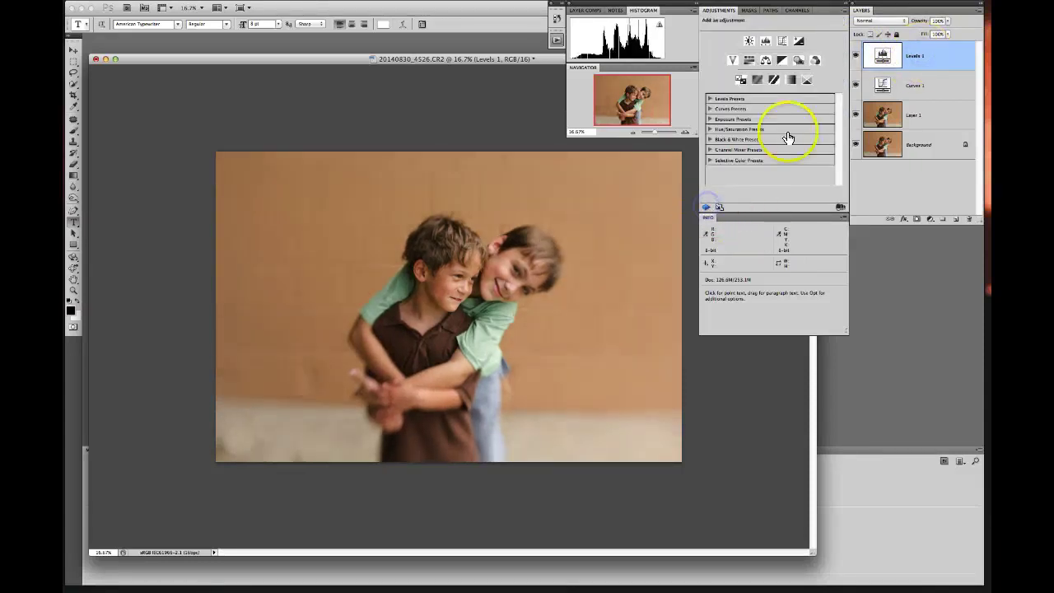
left_click(781, 43)
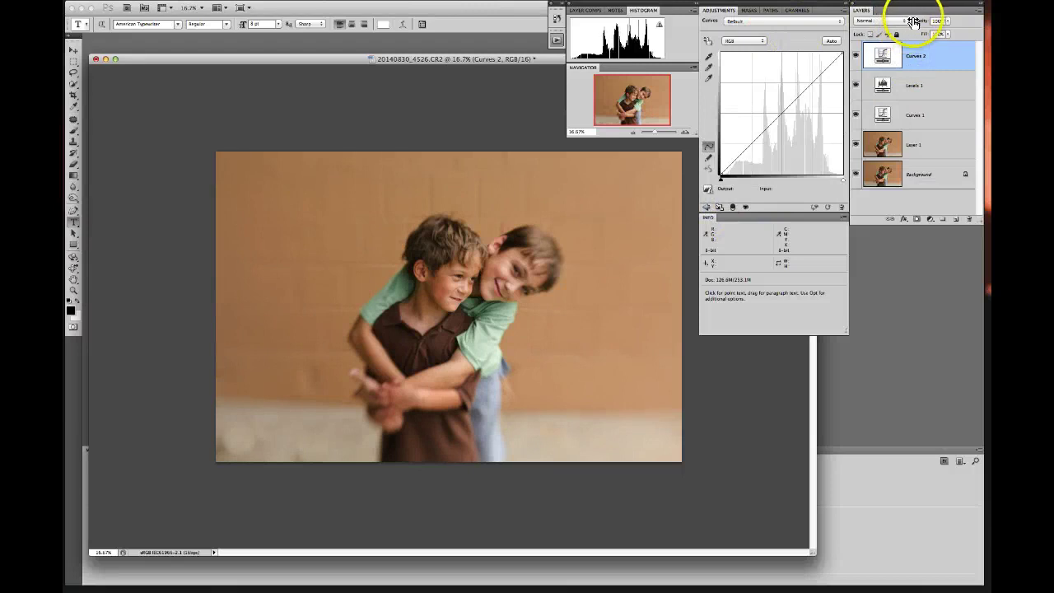
left_click(904, 23)
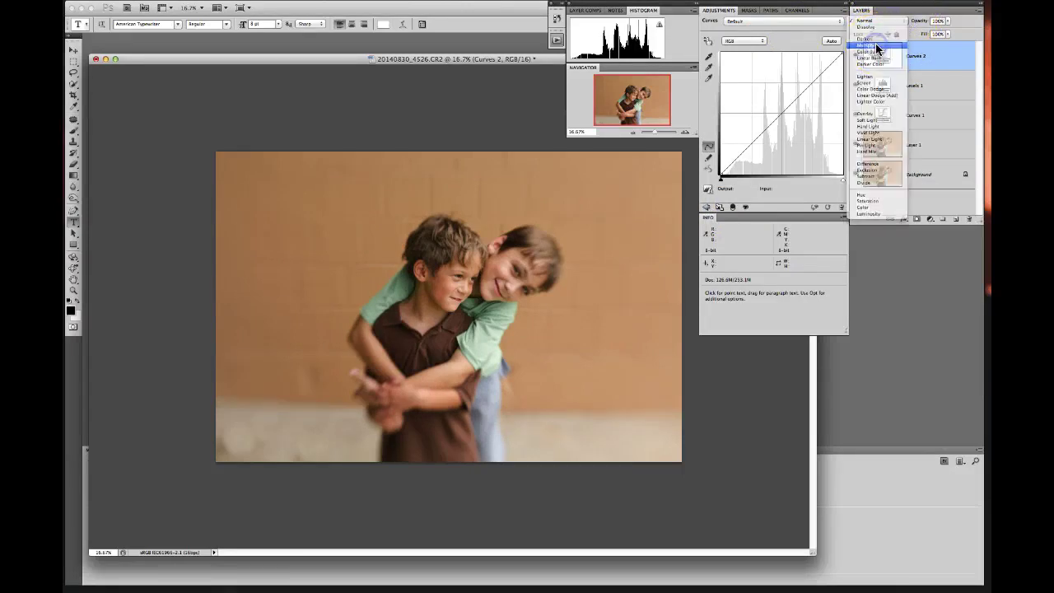
left_click(892, 33)
left_click(936, 21)
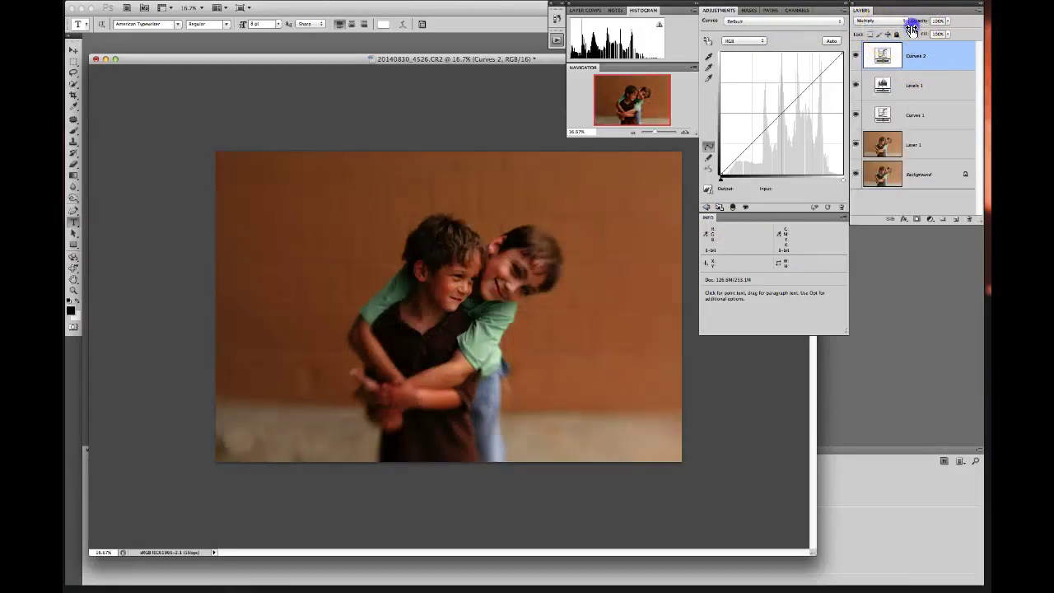
type("37")
key("Return")
mouse_move(921, 25)
left_mouse_down()
mouse_move(898, 24)
mouse_move(917, 26)
left_mouse_up()
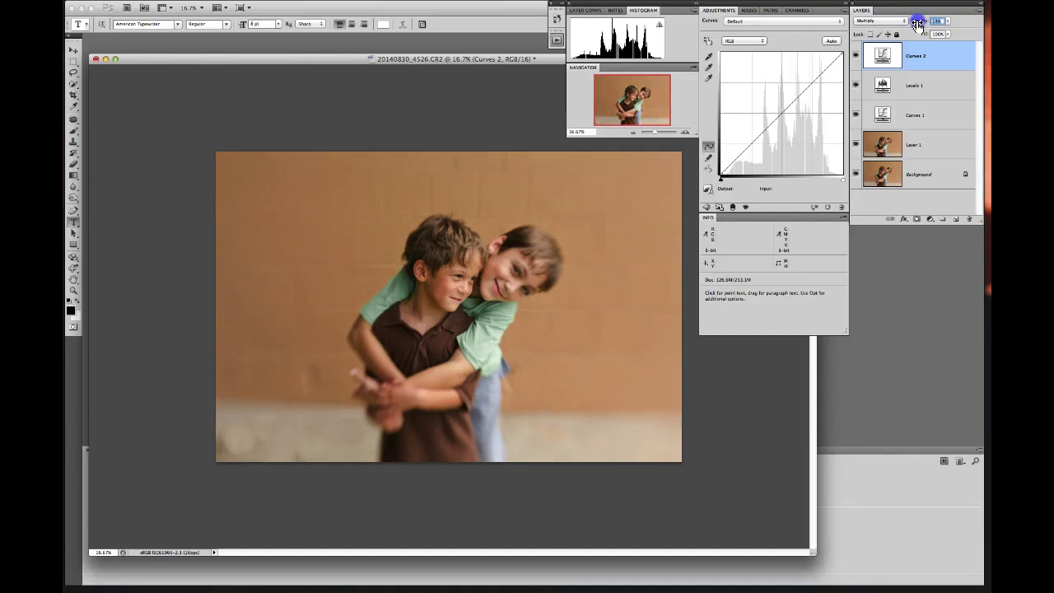
left_click_drag(917, 25, 919, 24)
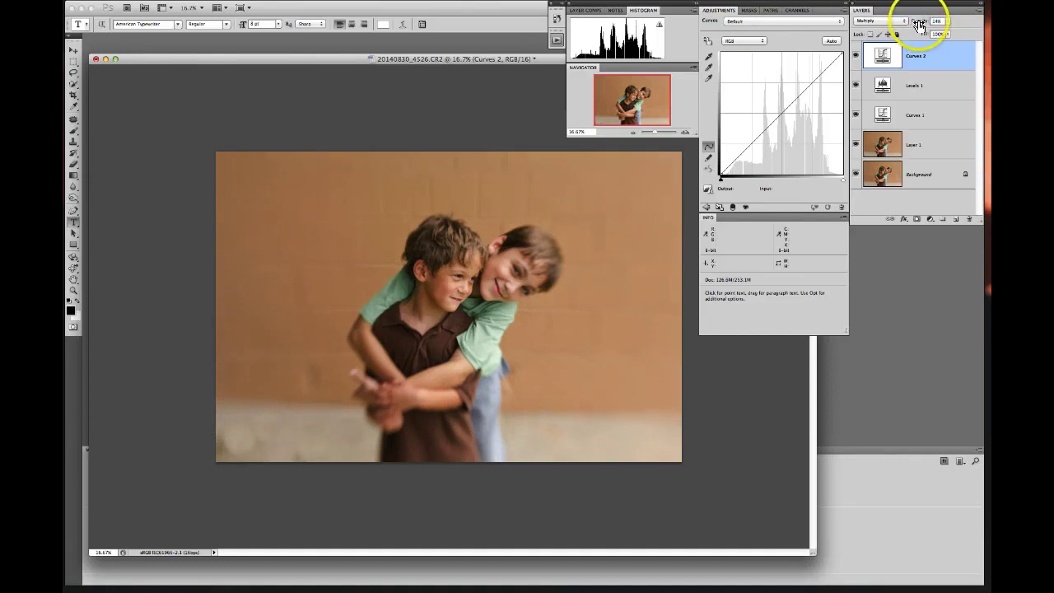
Replace Curves 2's initial mask with a fresh white layer mask.
left_click(916, 218)
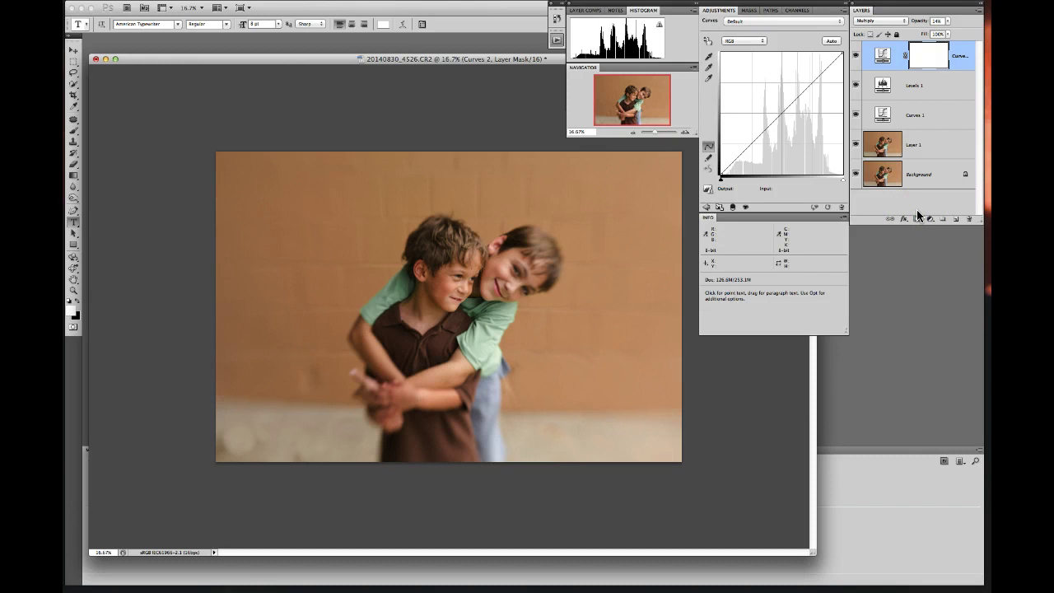
key("super+i")
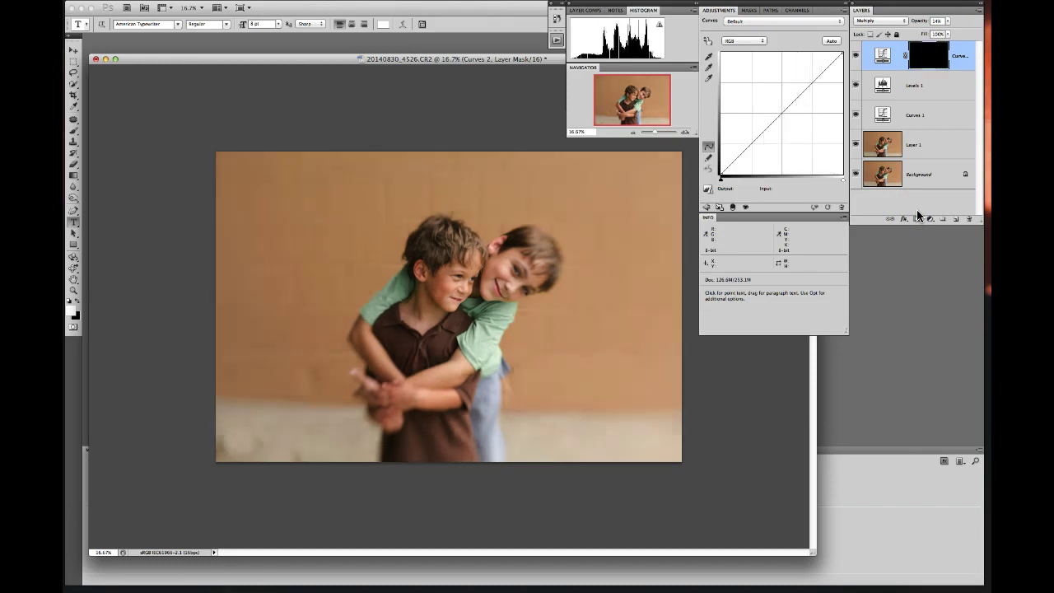
left_click_drag(923, 59, 967, 218)
left_click(720, 190)
left_click(906, 54)
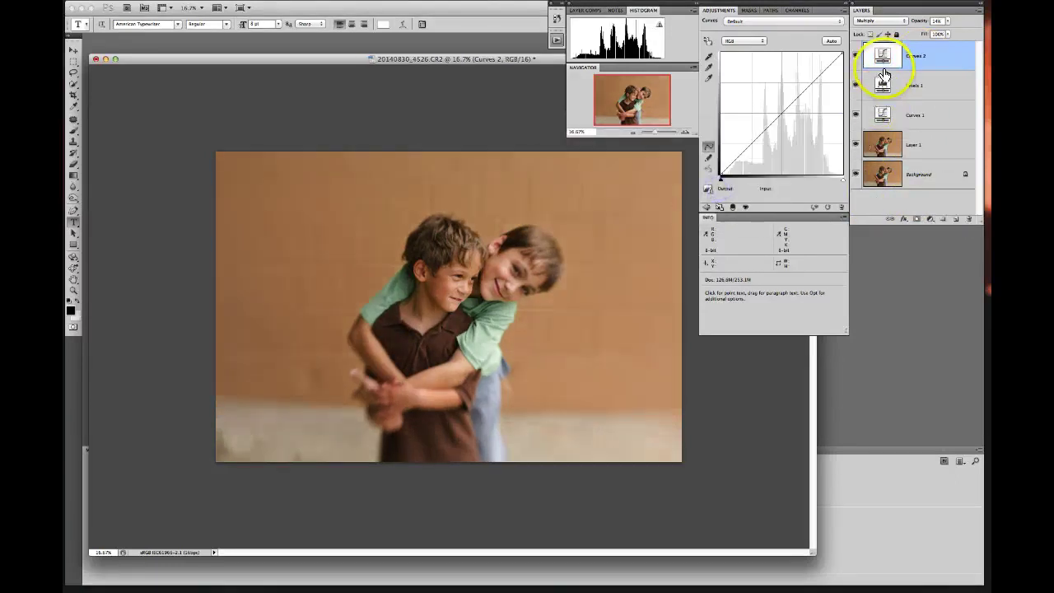
left_click(917, 218)
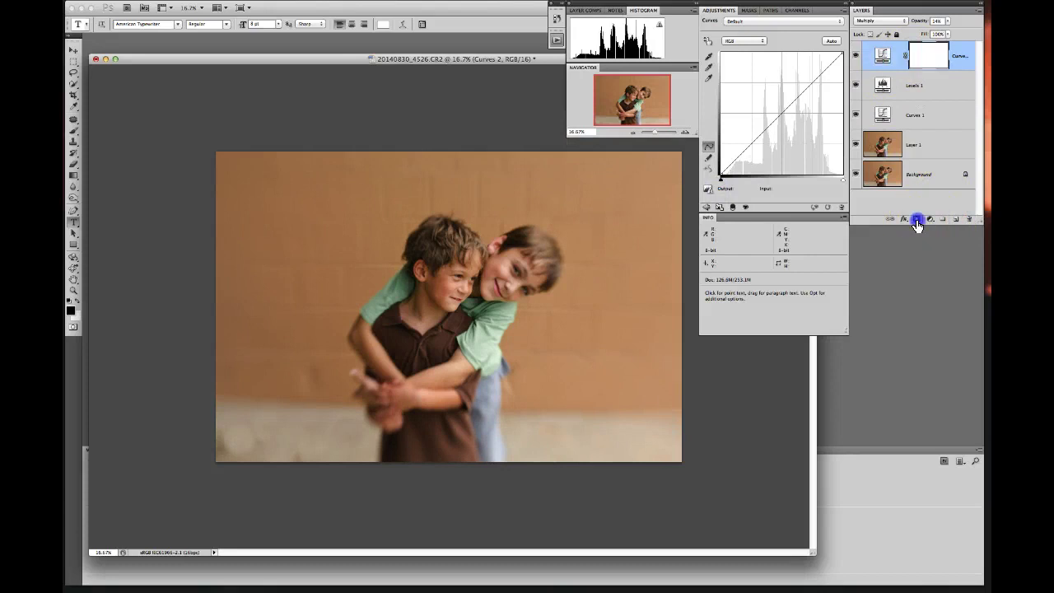
Brush black on the mask over both boys' faces, chests, hands, arms and shirts.
key("b")
mouse_move(459, 276)
left_mouse_down()
mouse_move(447, 271)
mouse_move(456, 297)
left_mouse_up()
key("bracketright")
key("bracketright")
key("bracketright")
key("x")
left_click(456, 264)
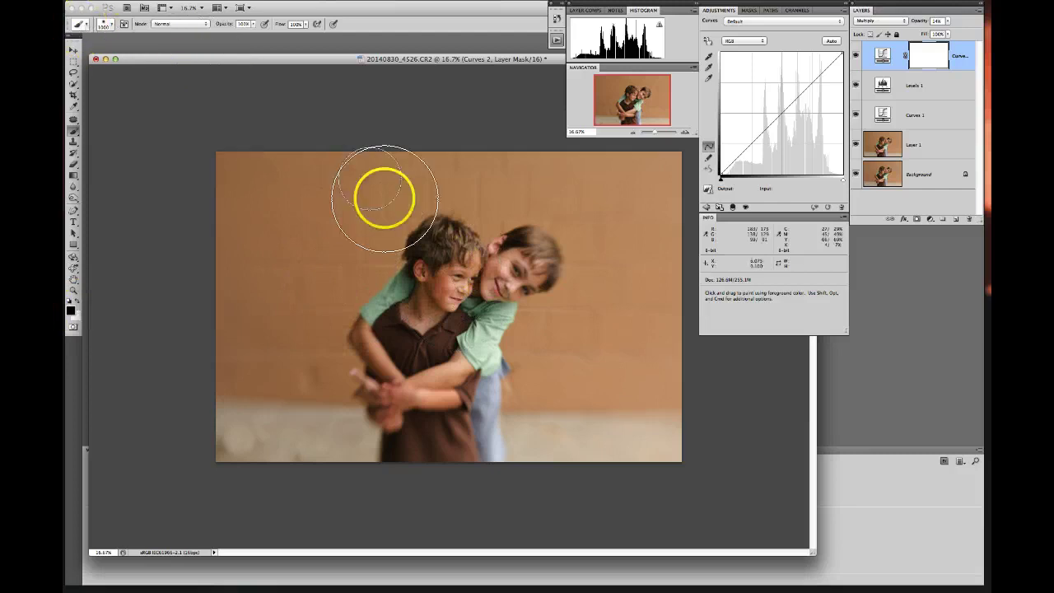
left_click(434, 318)
mouse_move(435, 318)
left_mouse_down()
mouse_move(408, 380)
mouse_move(419, 384)
mouse_move(420, 414)
mouse_move(436, 403)
mouse_move(446, 350)
mouse_move(457, 354)
mouse_move(490, 276)
mouse_move(537, 255)
mouse_move(500, 283)
mouse_move(514, 276)
mouse_move(467, 283)
mouse_move(430, 265)
left_mouse_up()
key("bracketleft")
key("bracketleft")
key("bracketleft")
key("bracketleft")
key("bracketleft")
key("bracketleft")
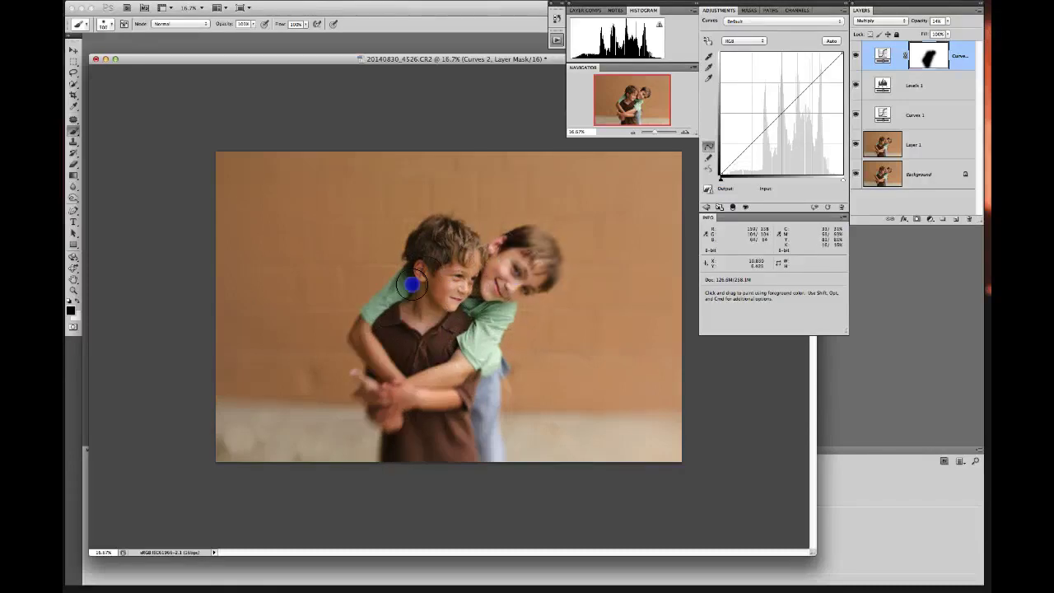
mouse_move(379, 327)
left_mouse_down()
mouse_move(405, 391)
mouse_move(432, 398)
mouse_move(460, 426)
mouse_move(471, 390)
mouse_move(472, 452)
mouse_move(415, 318)
mouse_move(350, 341)
mouse_move(402, 399)
mouse_move(447, 383)
mouse_move(479, 286)
mouse_move(572, 285)
left_mouse_up()
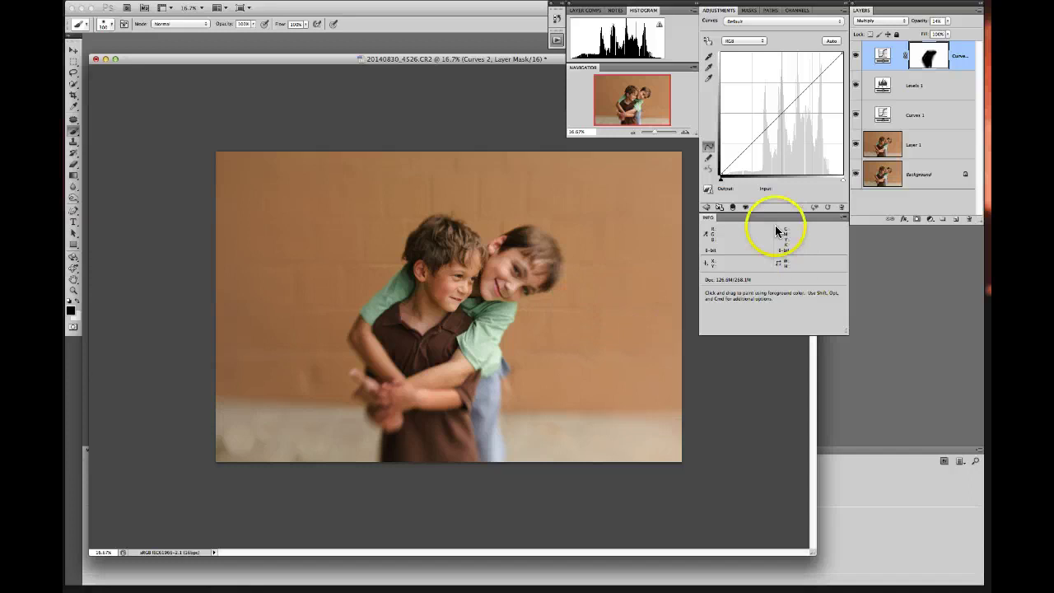
Select Layer 1 and set up the Burn Tool on Midtones at 8% exposure.
left_click(933, 167)
left_click(924, 149)
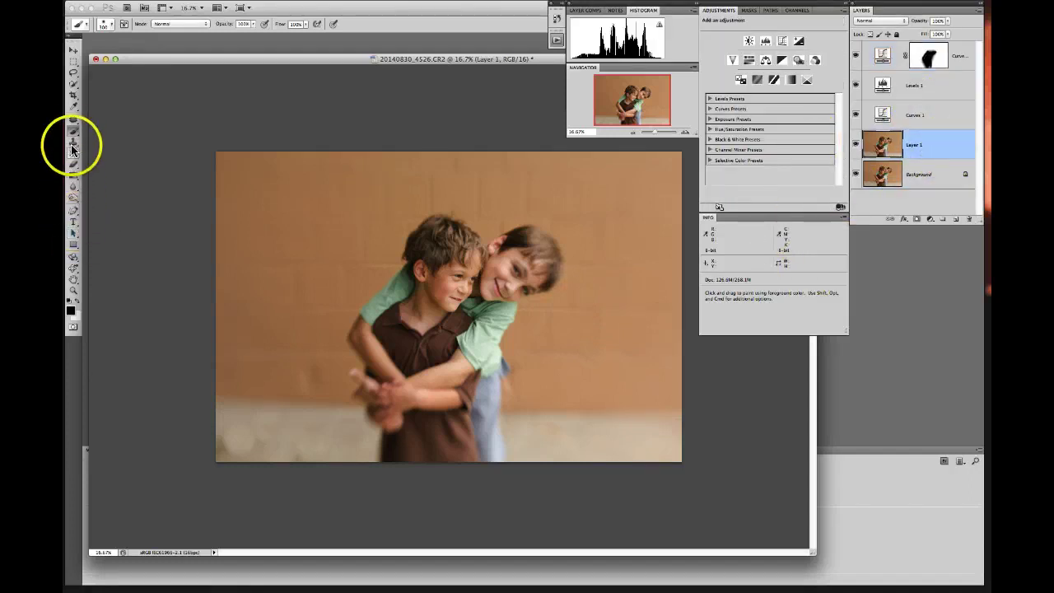
left_click(74, 199)
left_click_drag(74, 198, 111, 206)
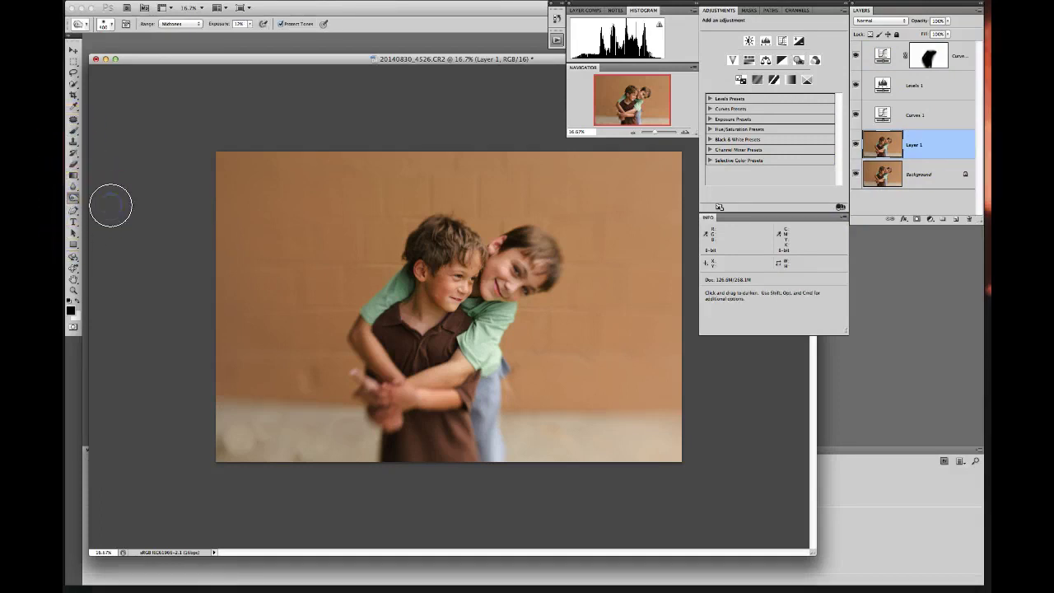
left_click(248, 25)
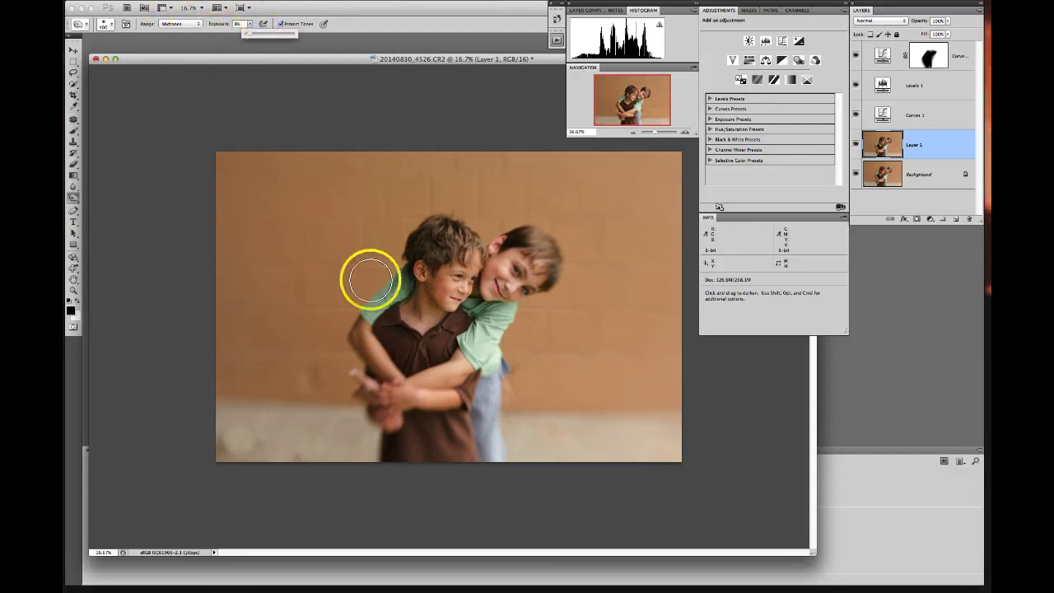
left_click(344, 362)
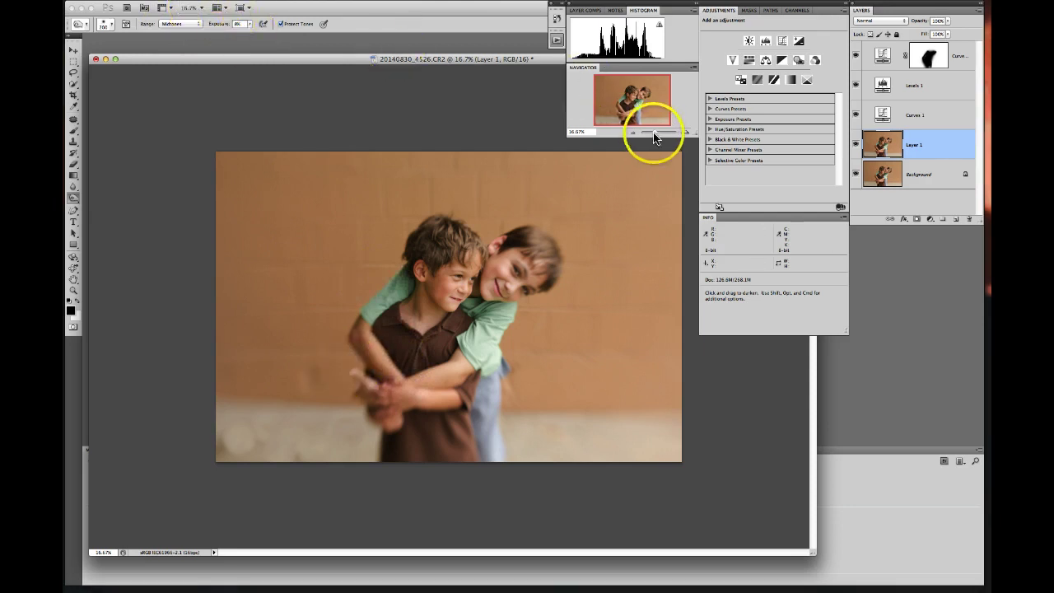
Burn the blurred arm and hand edges slightly darker with a smaller brush.
left_click_drag(654, 132, 657, 136)
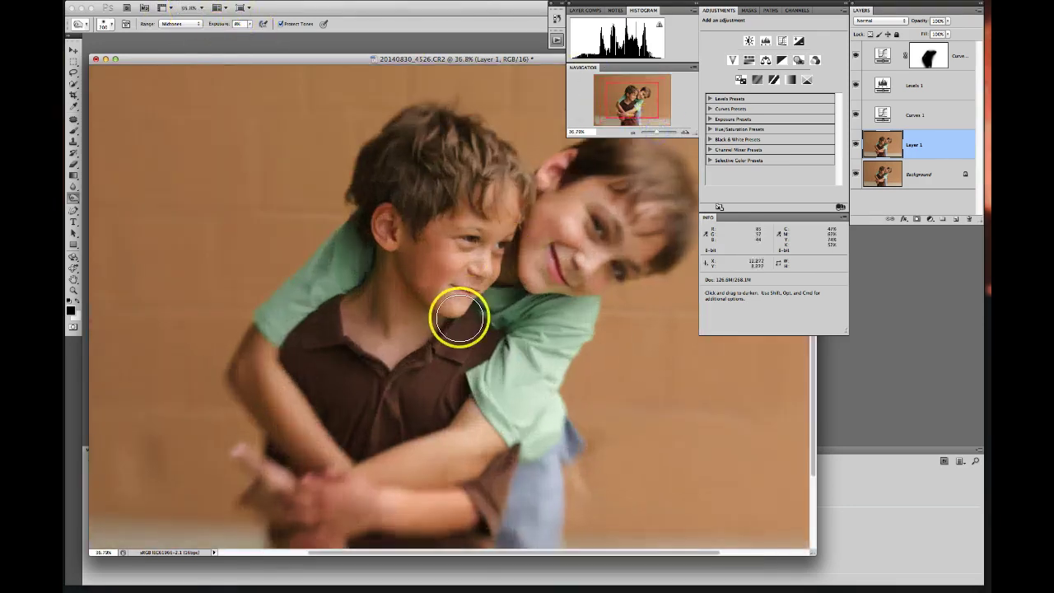
scroll(460, 315, "down", 5)
scroll(459, 315, "left", 5)
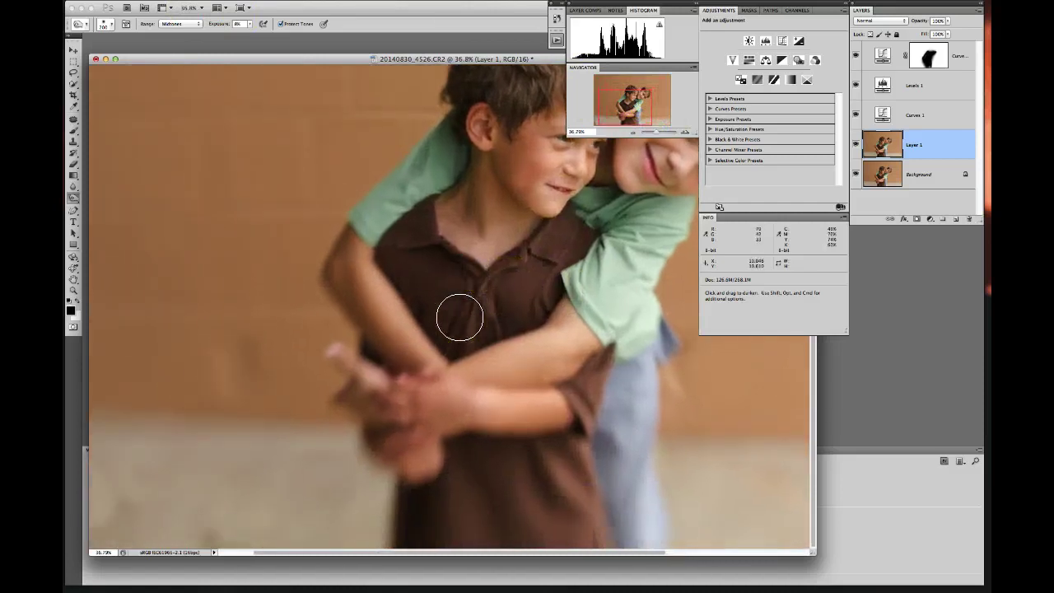
left_click_drag(365, 370, 359, 305)
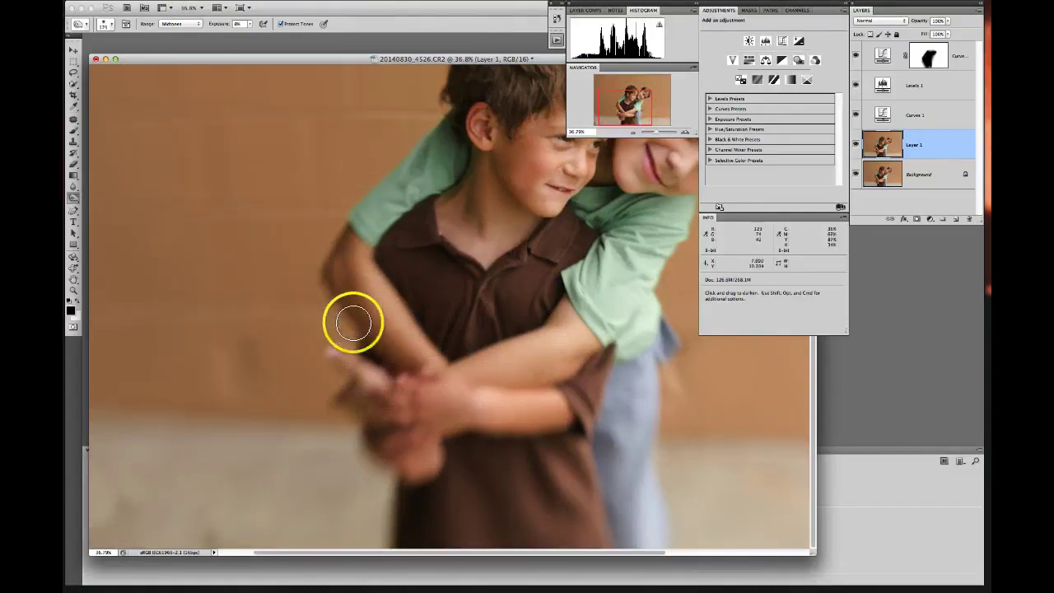
key("bracketleft")
key("bracketleft")
mouse_move(333, 347)
left_mouse_down()
mouse_move(375, 365)
mouse_move(356, 366)
mouse_move(403, 388)
mouse_move(405, 377)
mouse_move(332, 355)
left_mouse_up()
left_click(329, 355)
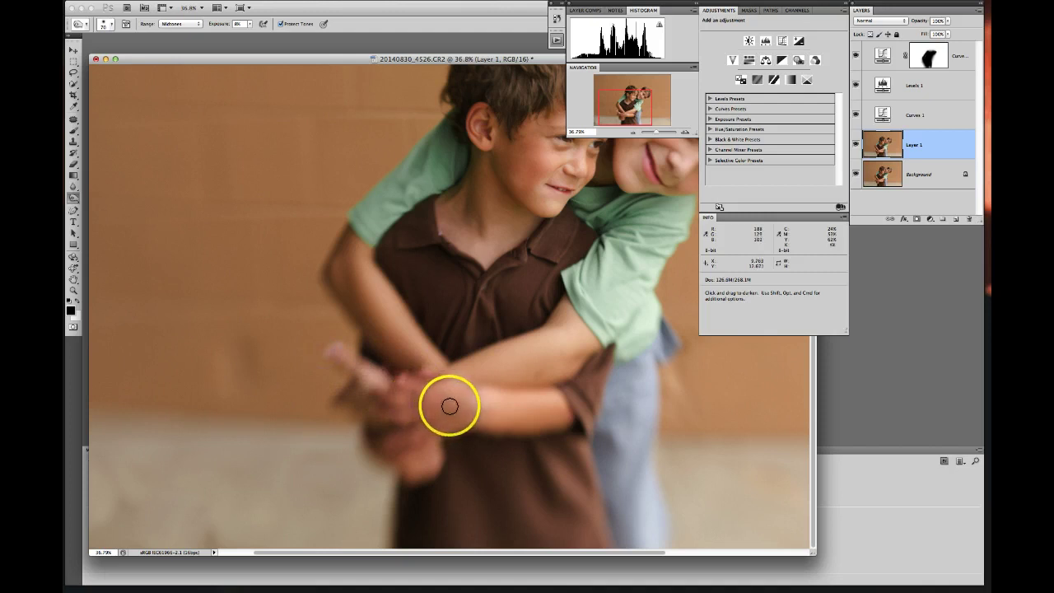
left_click(396, 376)
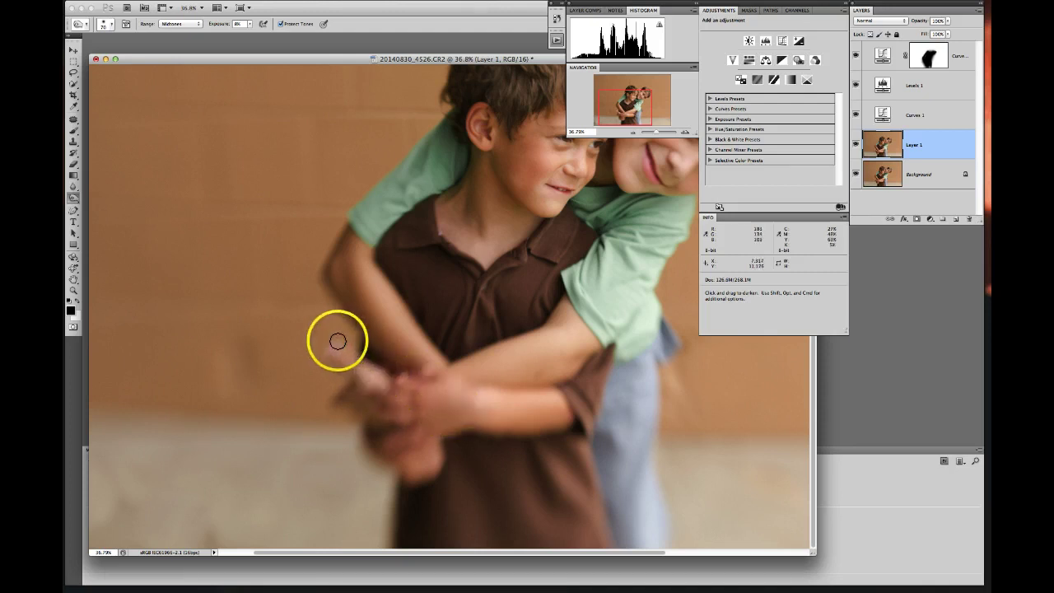
Toggle Layer 1's visibility to compare the image before and after burning.
left_click(857, 147)
left_click(856, 146)
left_click(856, 147)
left_click(857, 147)
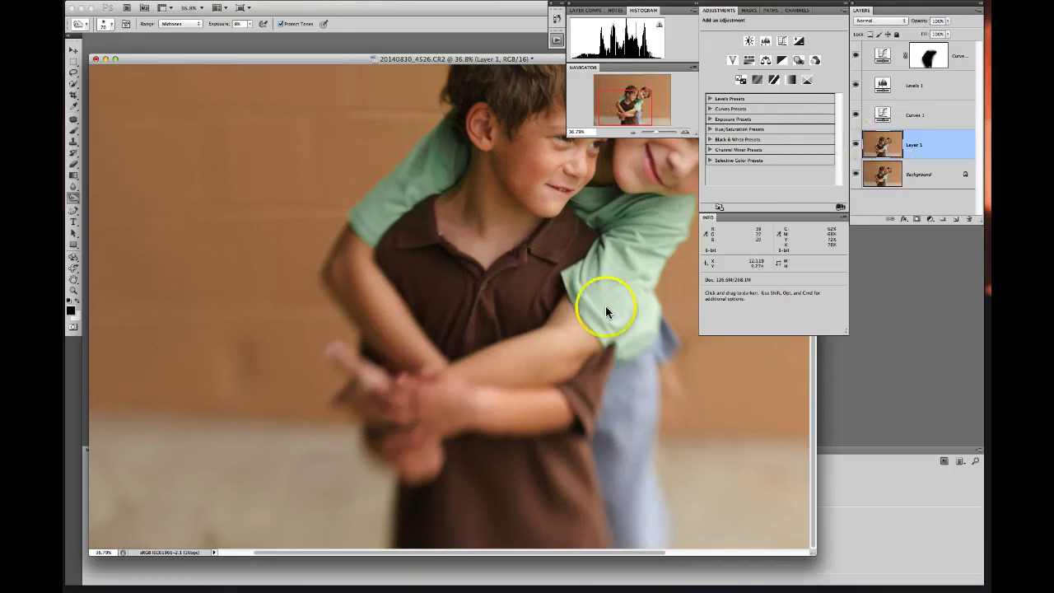
left_click(748, 63)
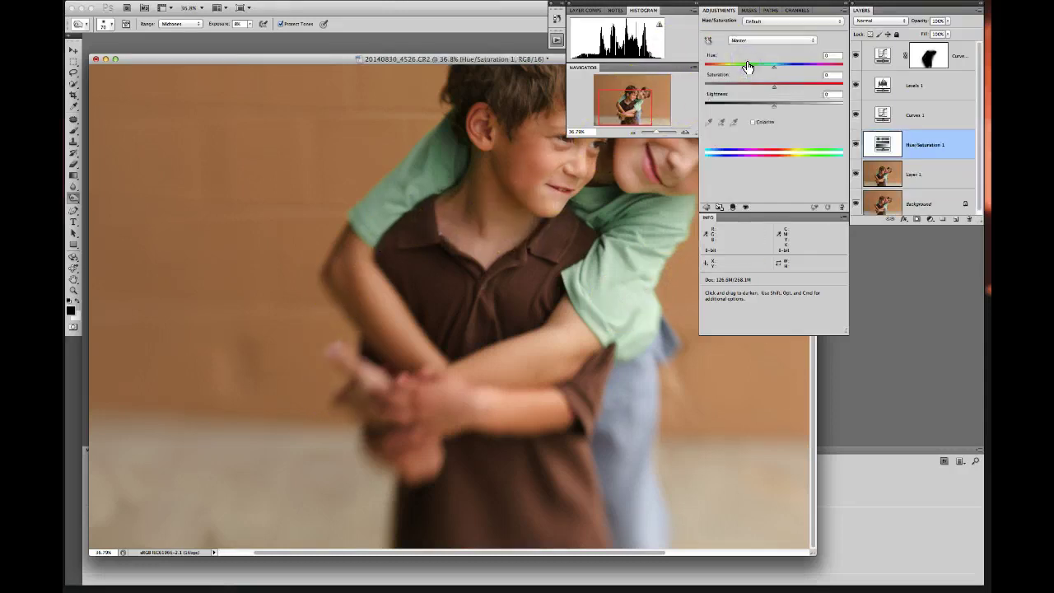
left_click(73, 107)
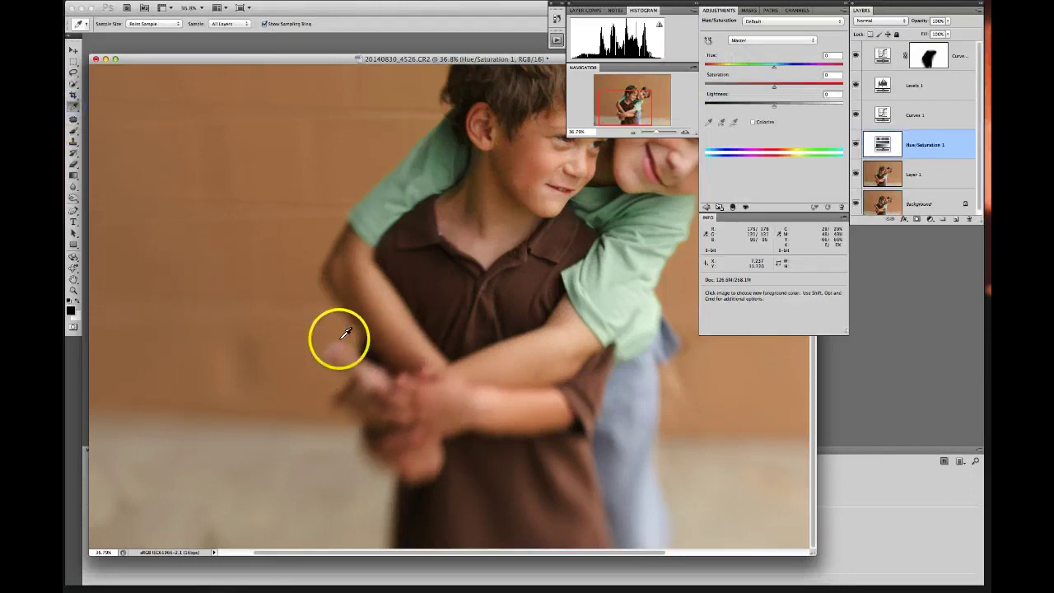
left_click(707, 39)
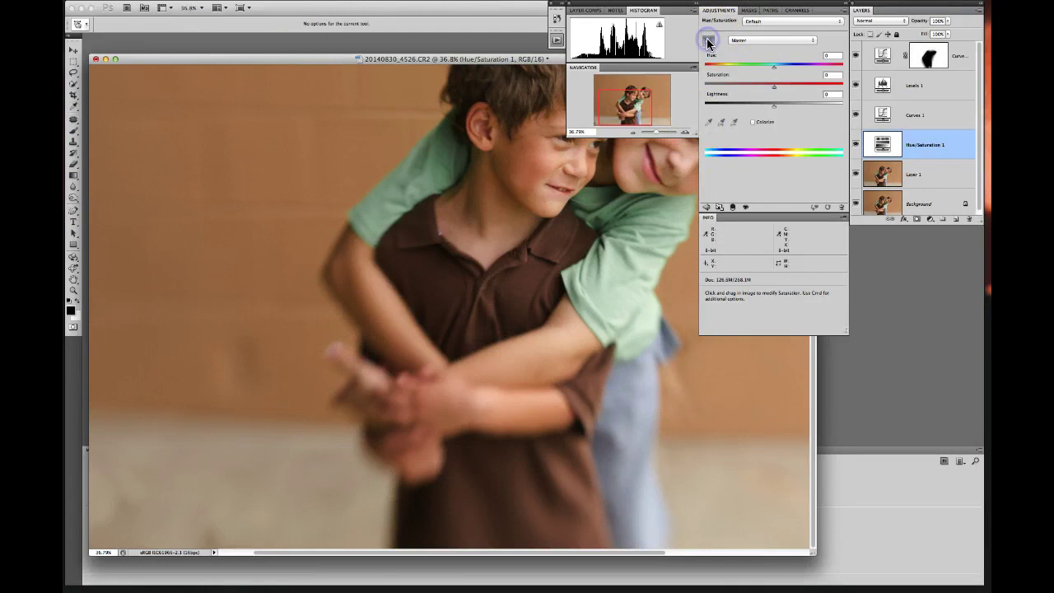
left_click(710, 40)
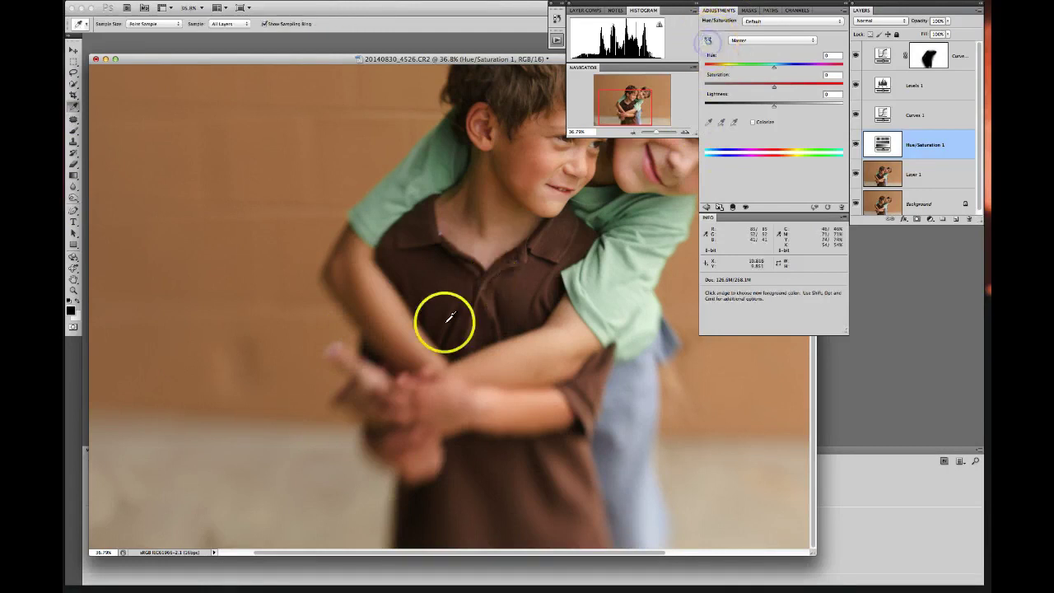
left_click(334, 347)
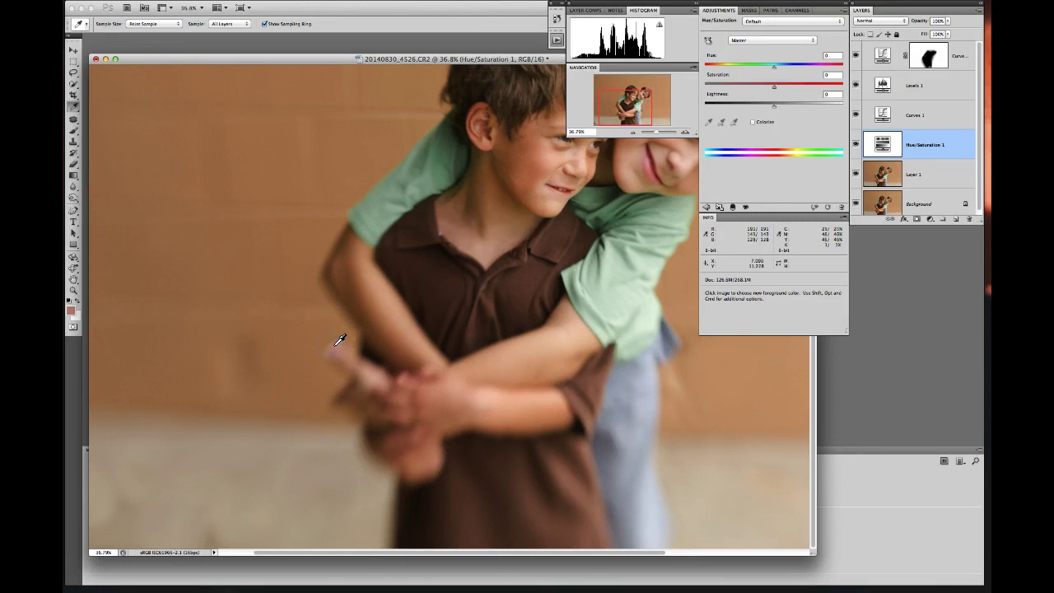
left_click(338, 348)
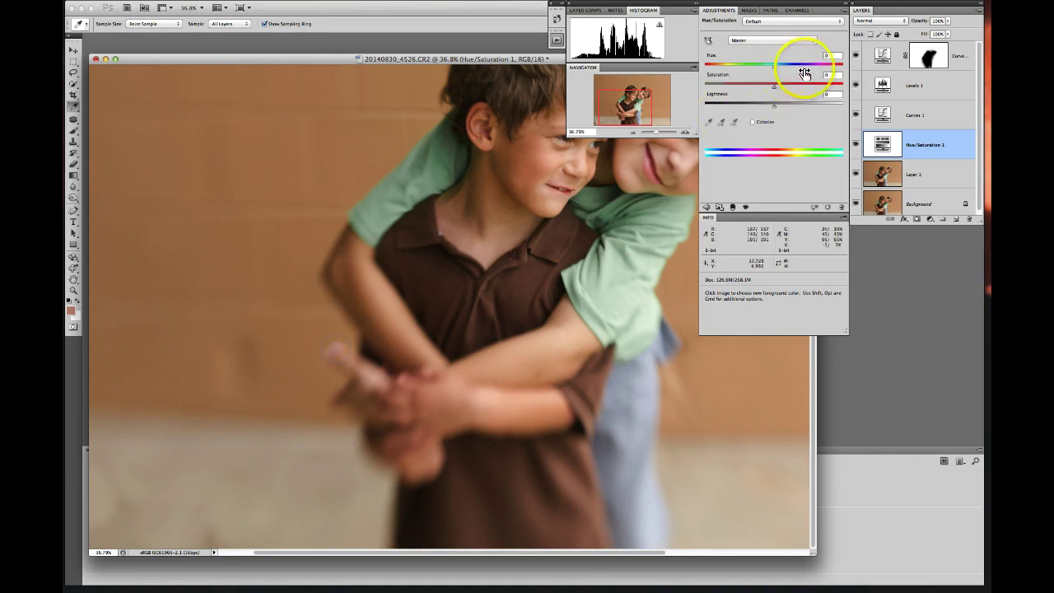
left_click(709, 42)
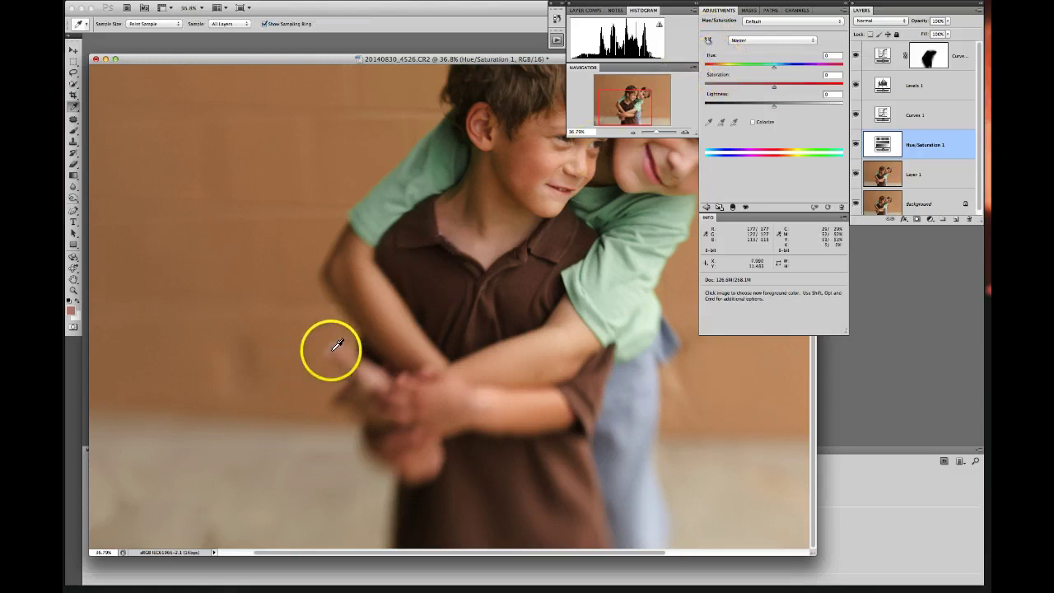
left_click(326, 375)
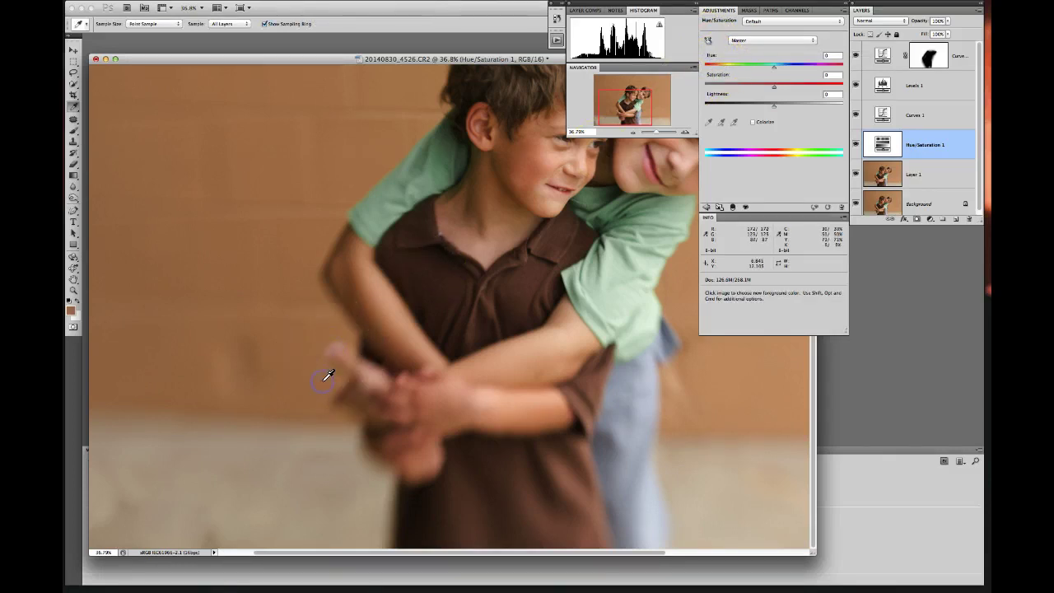
left_click(342, 332)
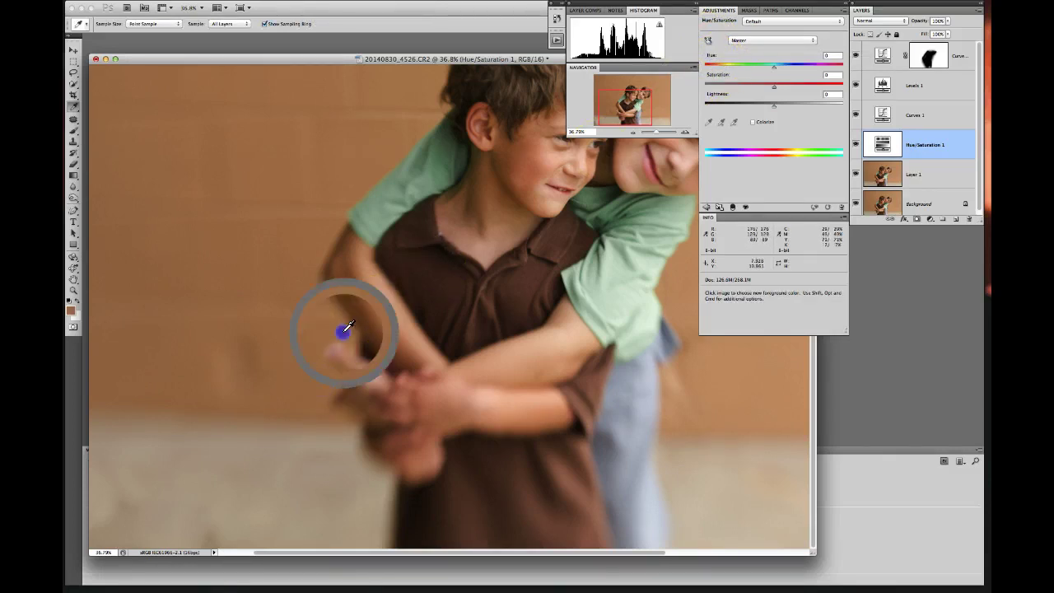
left_click(809, 41)
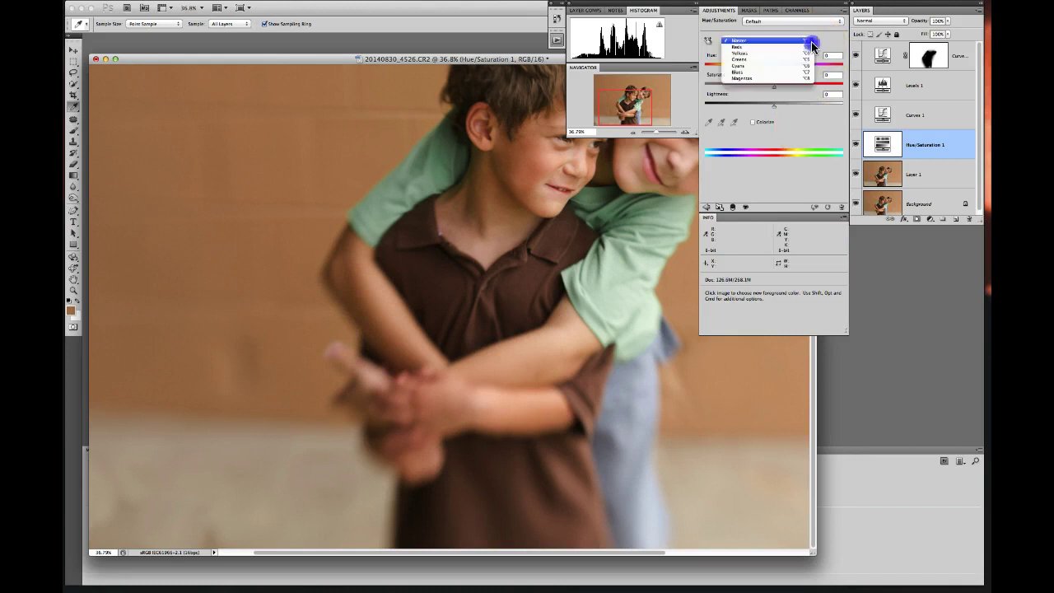
left_click(767, 79)
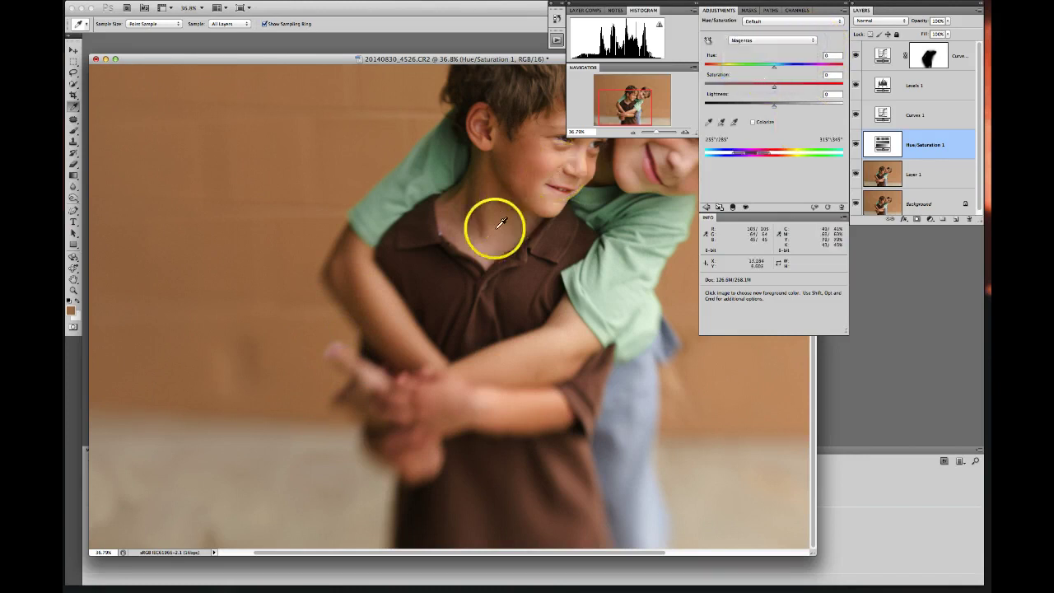
left_click(334, 351)
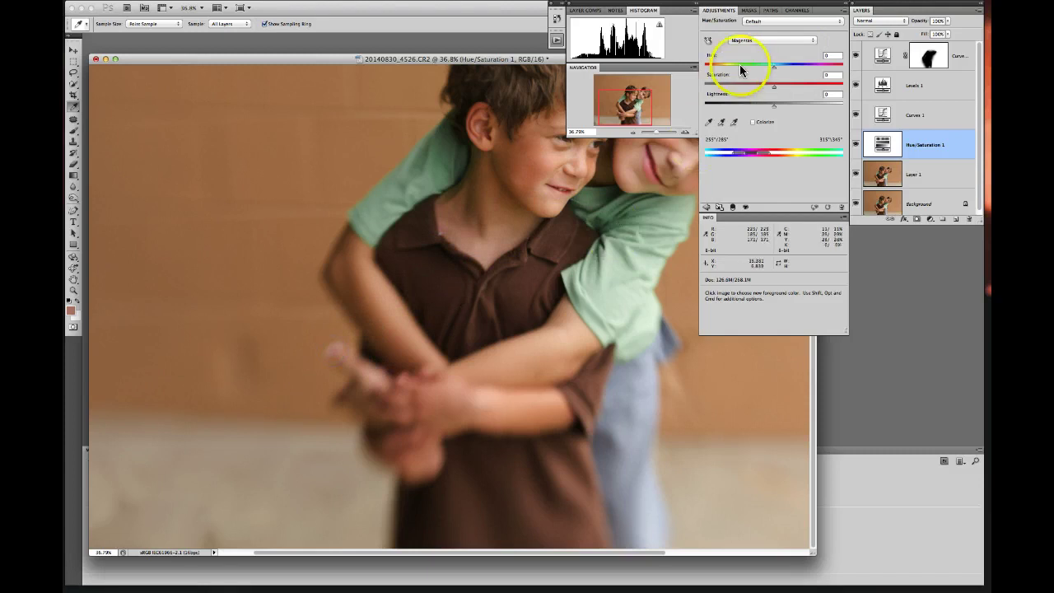
left_click_drag(775, 81, 772, 80)
left_click_drag(753, 82, 760, 83)
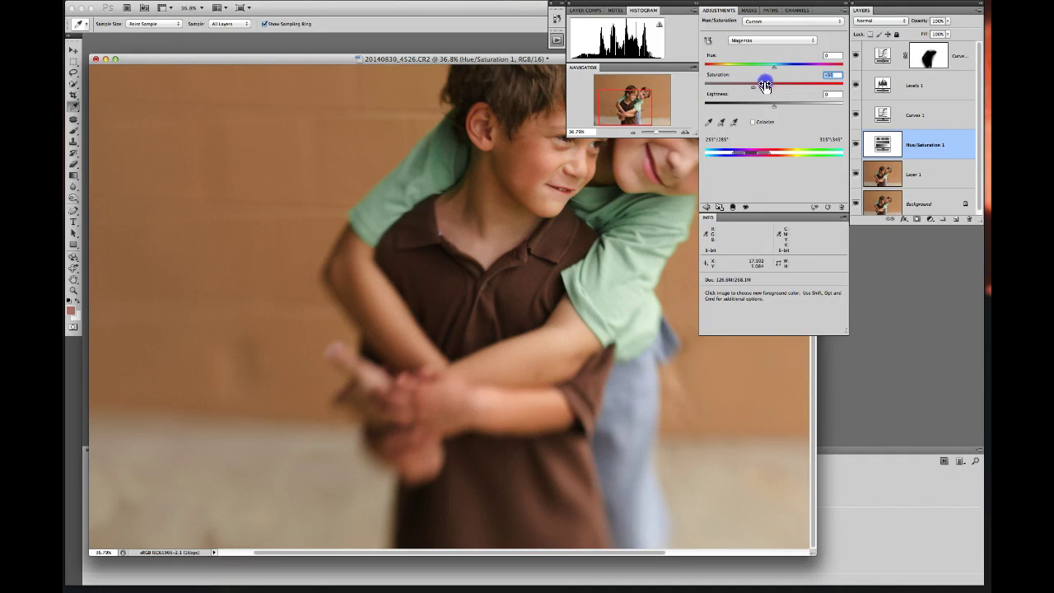
left_click(853, 147)
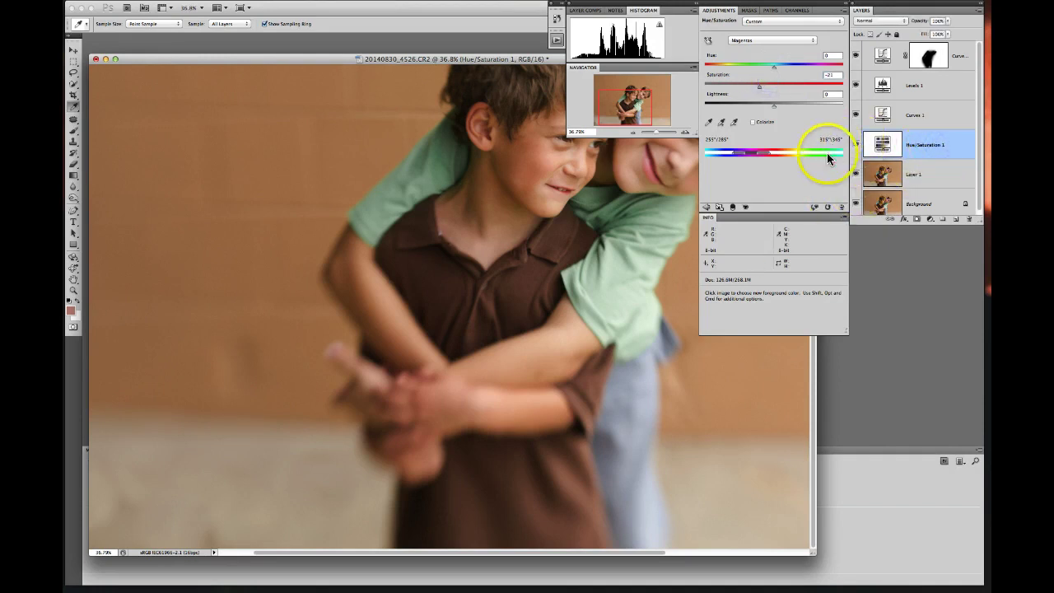
left_click(828, 207)
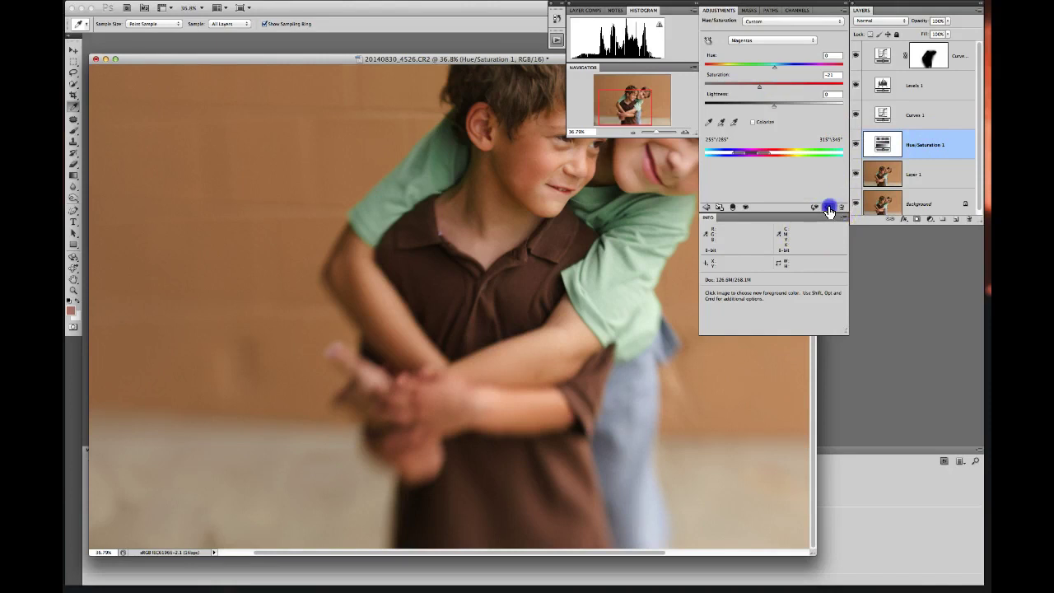
left_click_drag(936, 141, 969, 218)
left_click(919, 147)
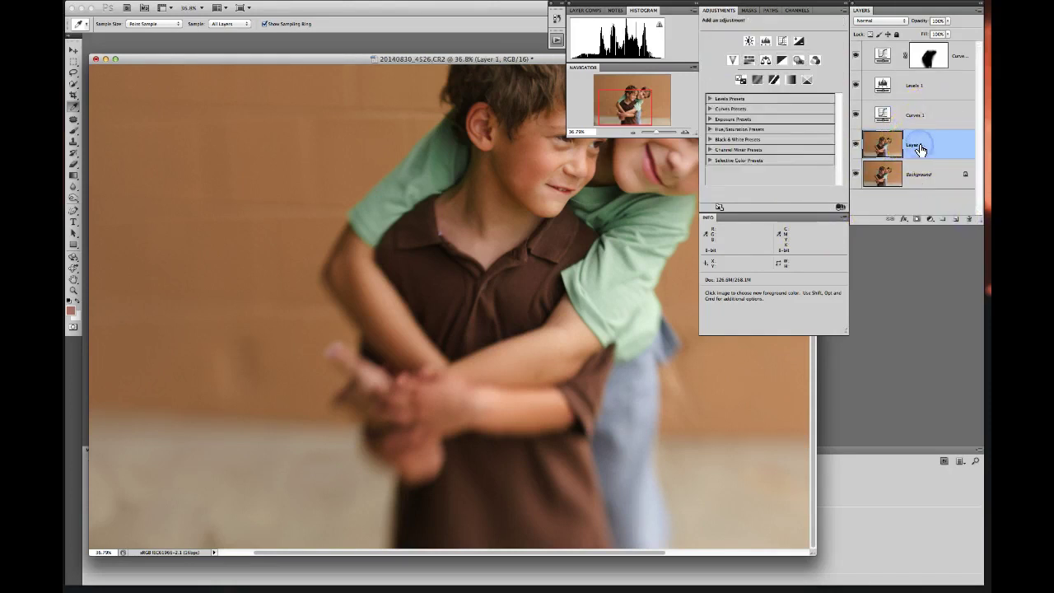
At 25% zoom, patch a blemish on the wall left of the boys with clean wall.
left_click(197, 8)
left_click(202, 24)
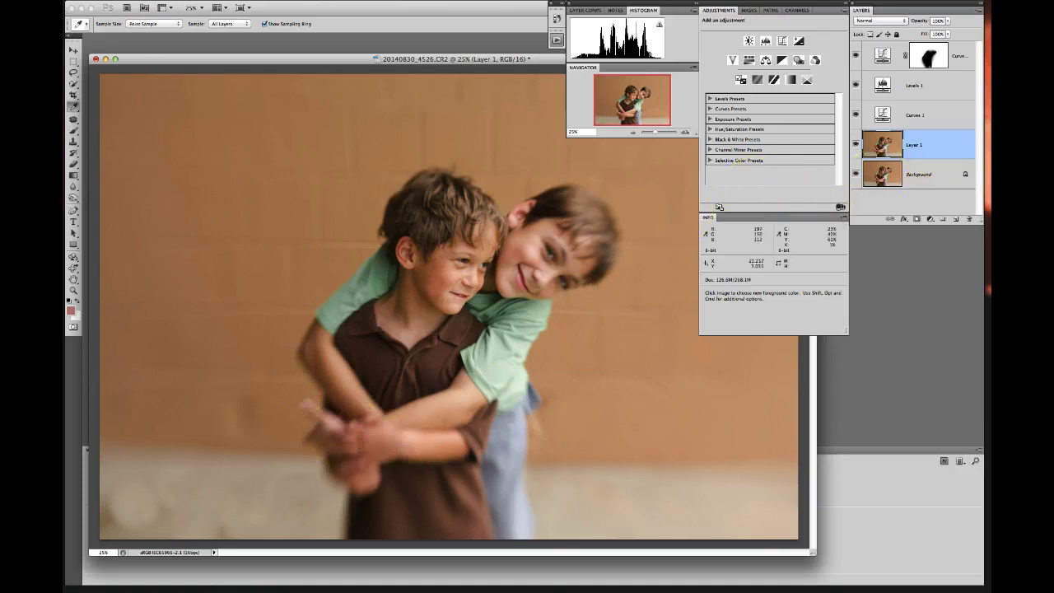
left_click(74, 120)
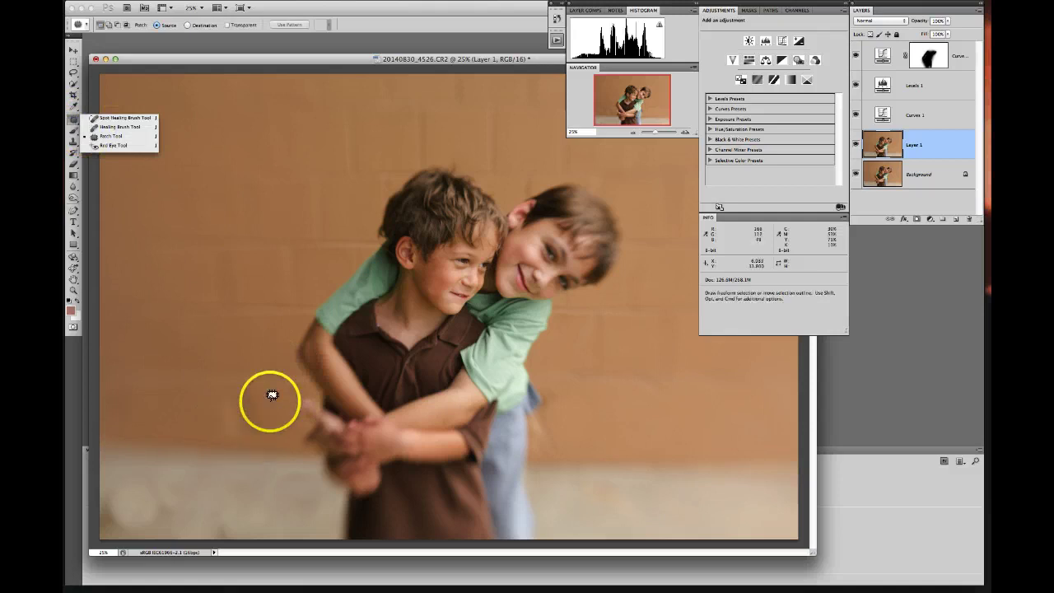
left_click(98, 140)
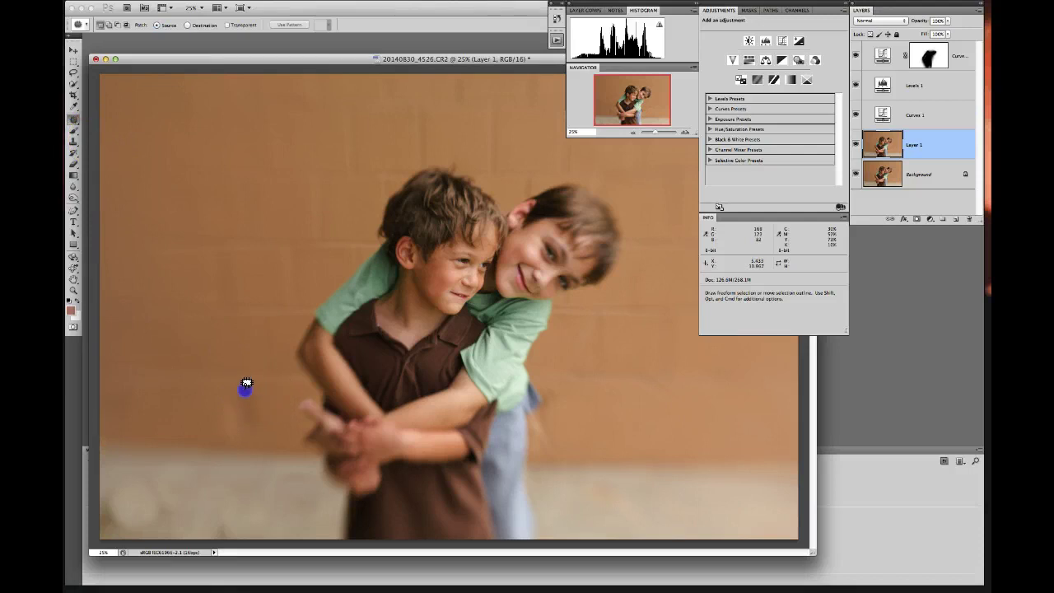
mouse_move(240, 382)
left_mouse_down()
mouse_move(220, 398)
mouse_move(225, 429)
mouse_move(260, 430)
mouse_move(254, 389)
mouse_move(198, 410)
left_mouse_up()
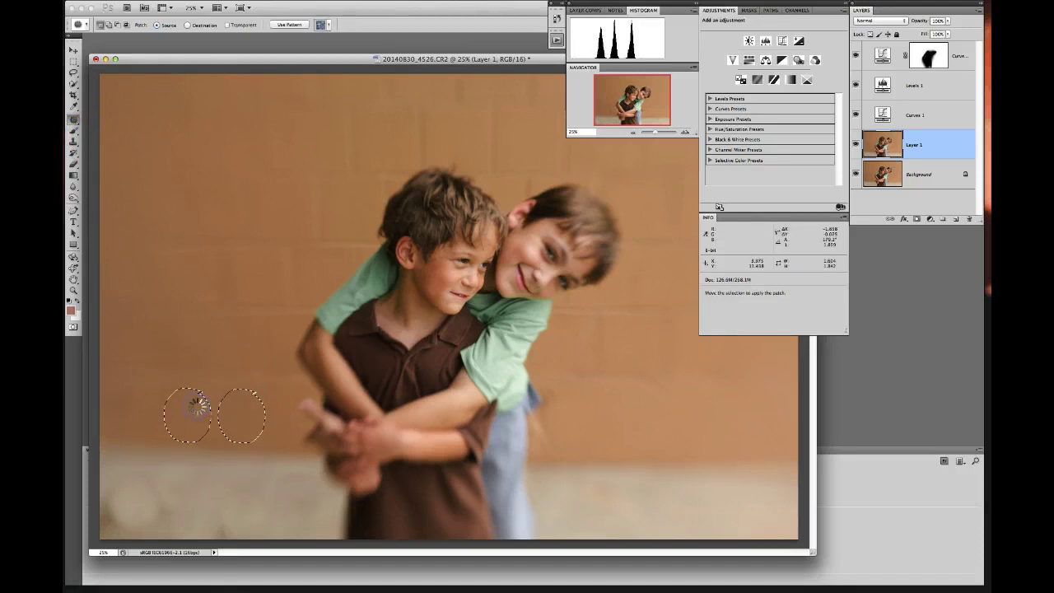
left_click(248, 406)
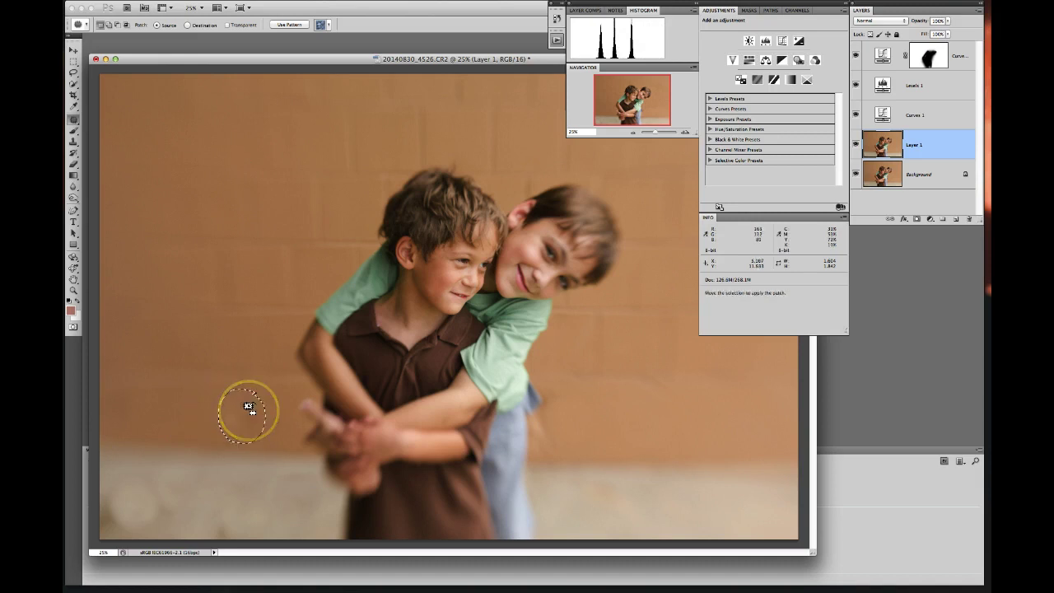
left_click(223, 404)
left_click_drag(244, 407, 280, 399)
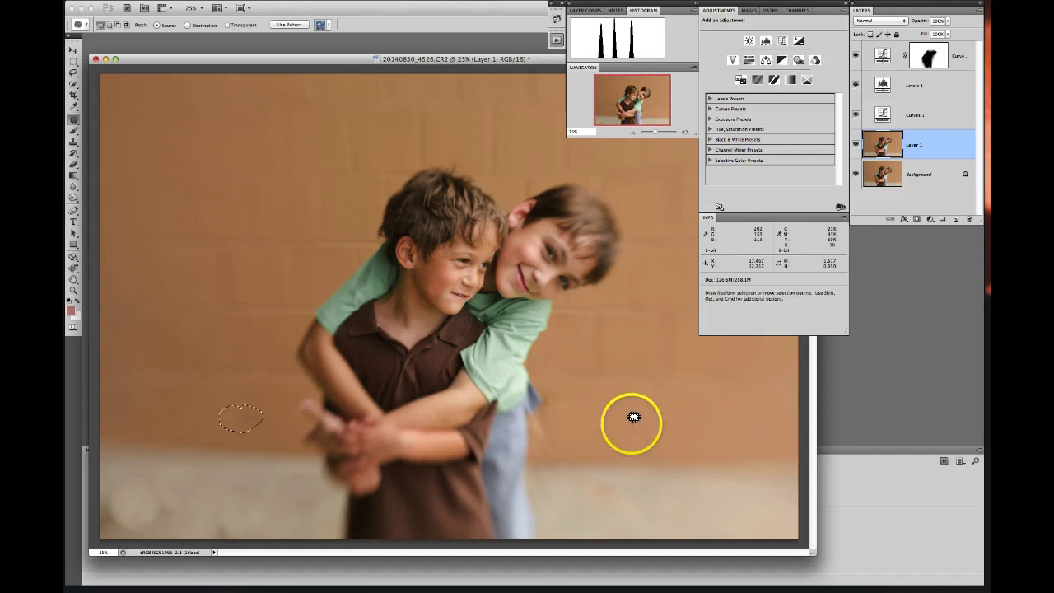
Patch another blemish on the wall right of the boys and a small left-wall spot.
mouse_move(664, 371)
left_mouse_down()
mouse_move(639, 383)
mouse_move(671, 396)
mouse_move(655, 376)
left_mouse_up()
left_click_drag(630, 410, 634, 399)
key("super+d")
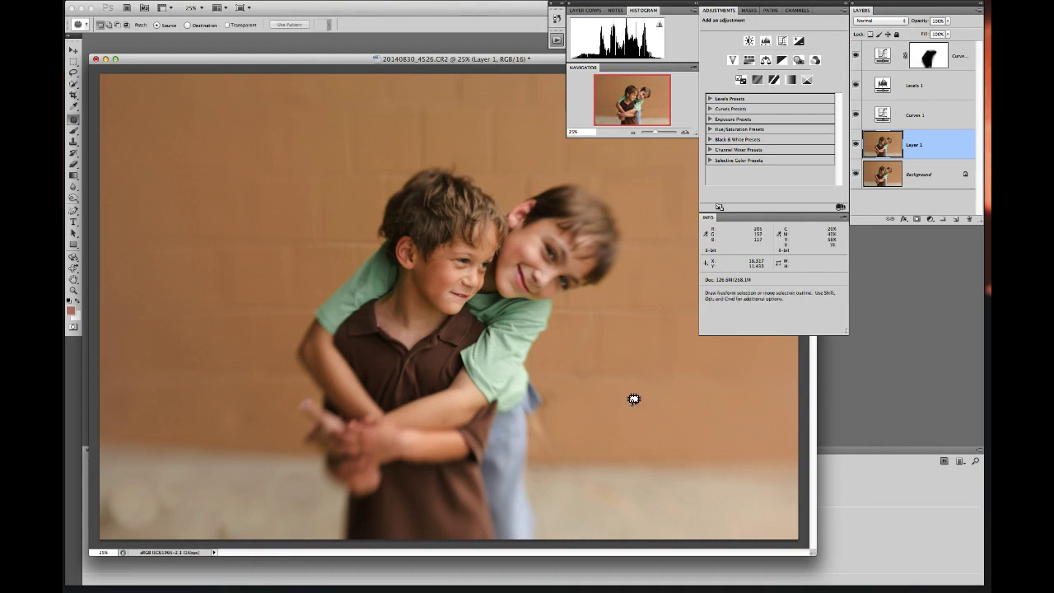
left_click(252, 417)
left_click_drag(233, 411, 256, 431)
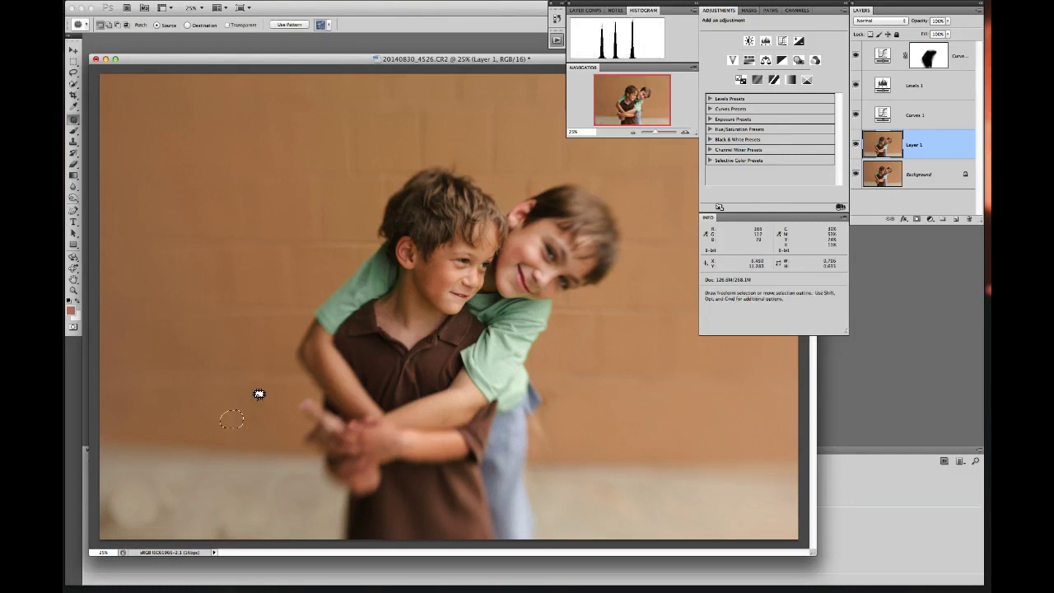
key("super+d")
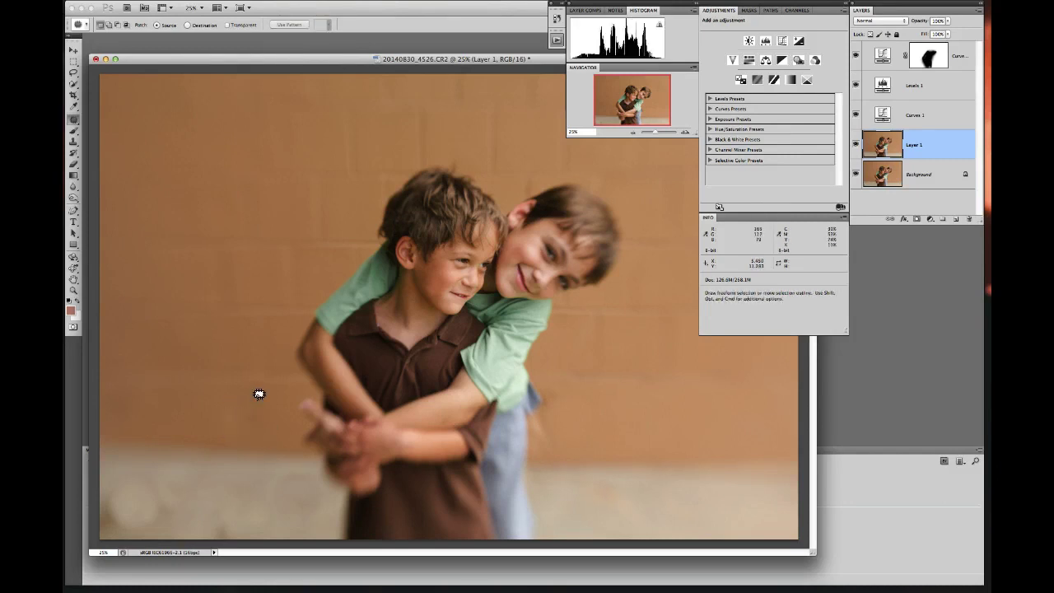
With the Clone Stamp, sample clean wall and paint over the remaining wall blemishes.
left_click(73, 212)
key("d")
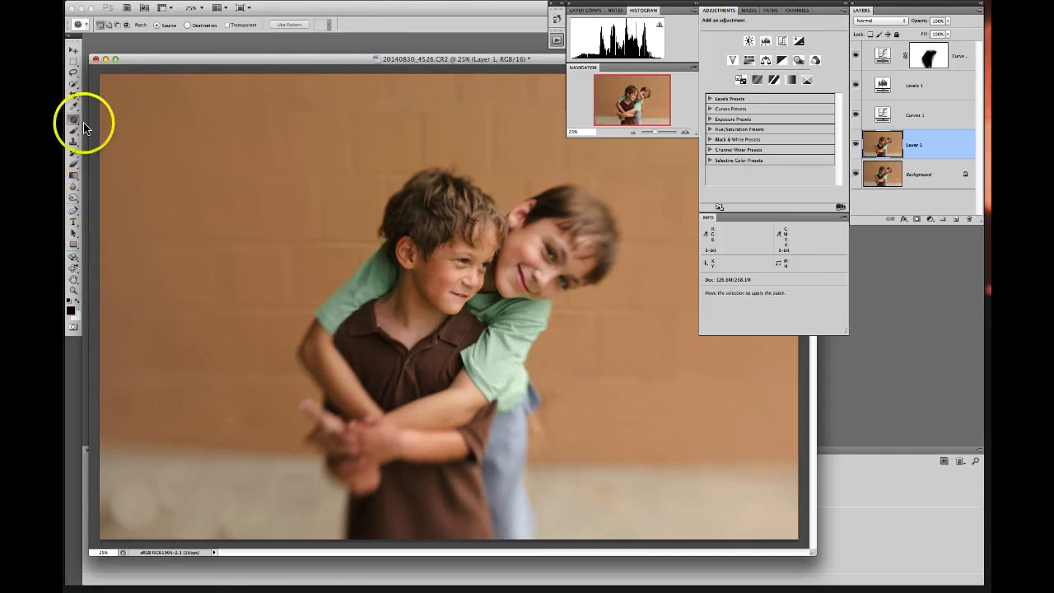
left_click_drag(74, 141, 104, 141)
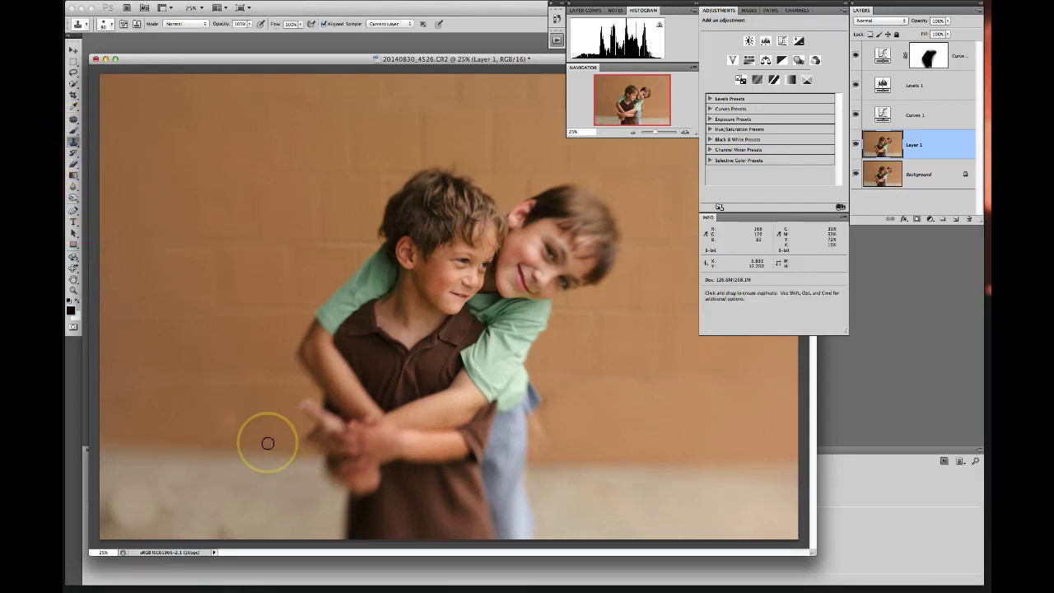
left_click(201, 422, "alt")
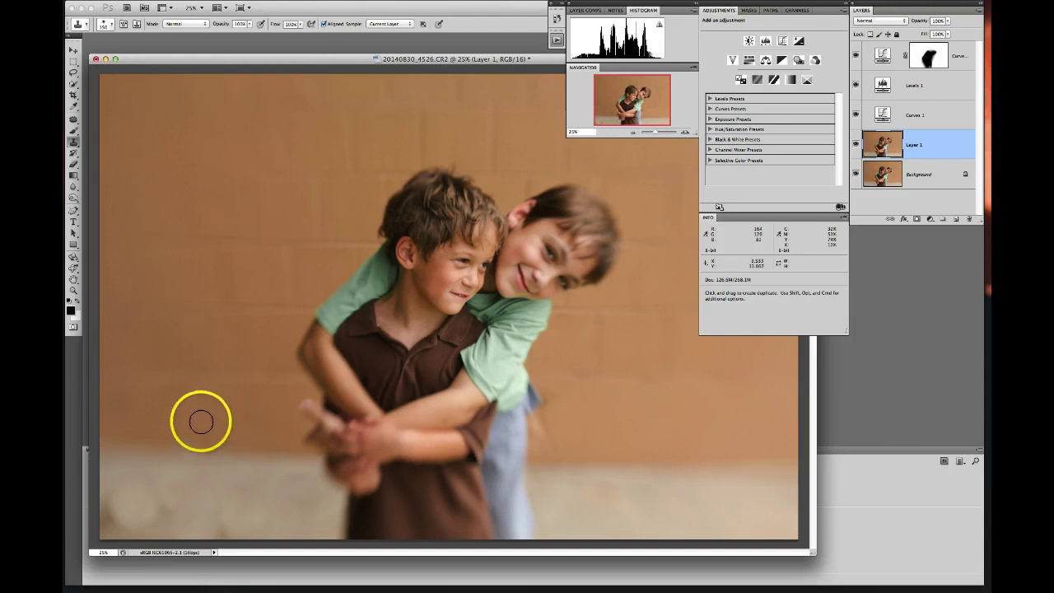
key("alt")
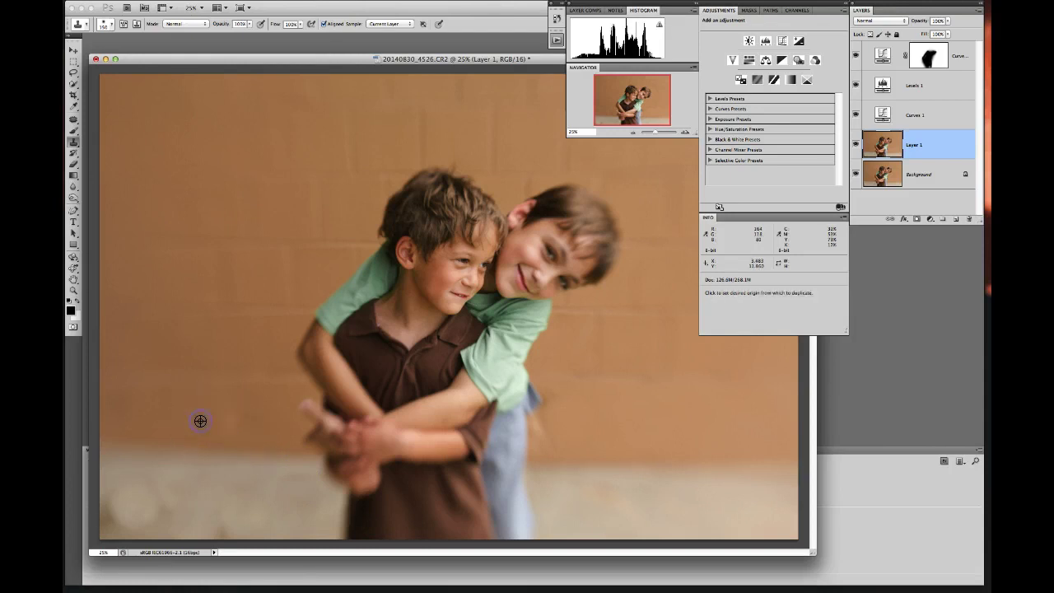
left_click(214, 426)
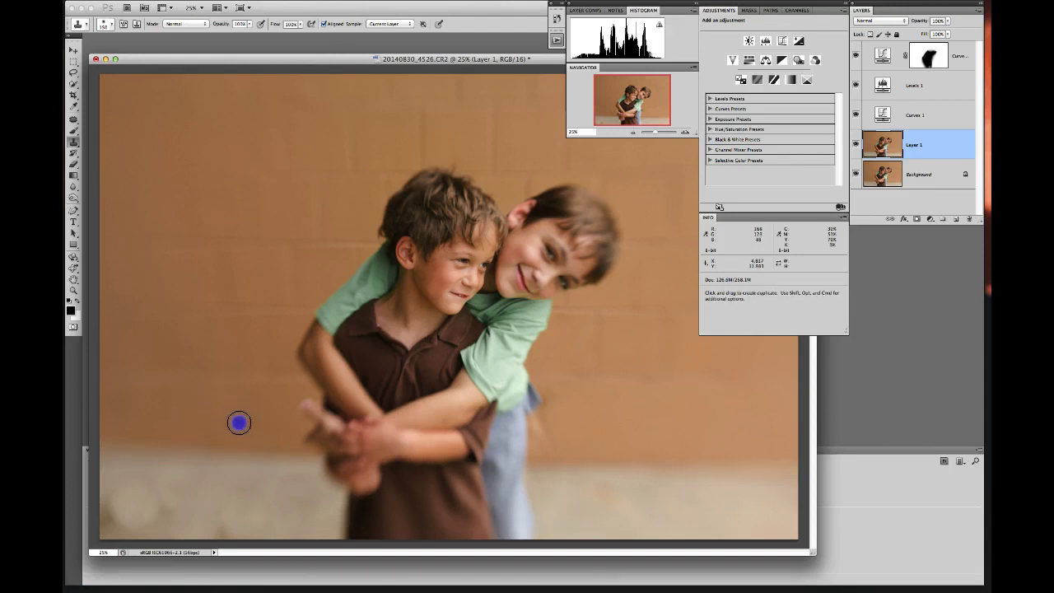
mouse_move(244, 424)
left_mouse_down()
mouse_move(256, 458)
mouse_move(209, 430)
mouse_move(246, 423)
mouse_move(186, 435)
left_mouse_up()
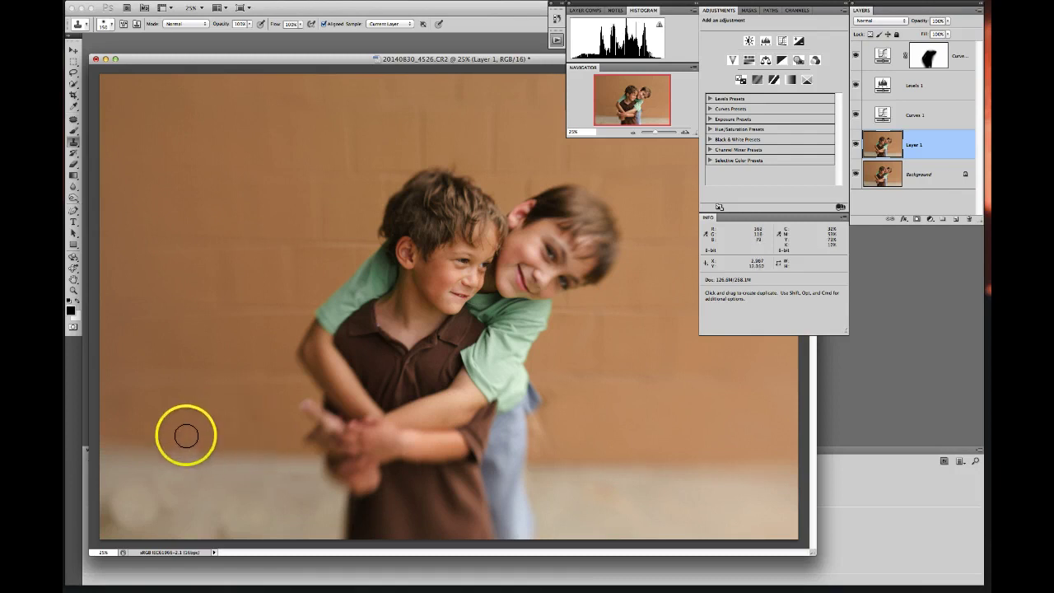
Clone floor texture over the lower-left floor, resampling the source several times.
left_click_drag(153, 497, 181, 511)
left_click(193, 499, "alt")
left_click(219, 527)
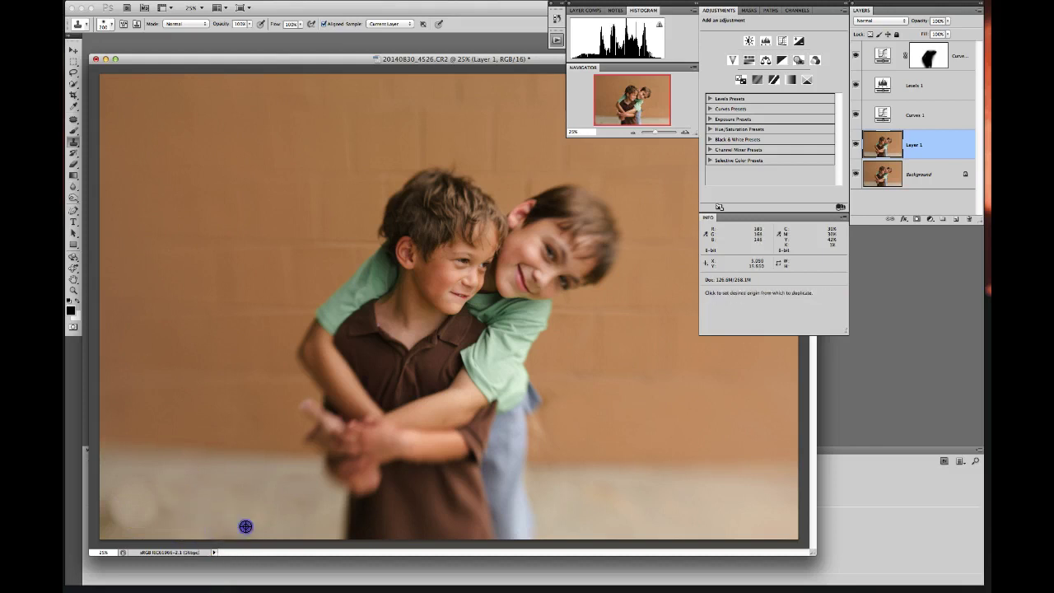
left_click(165, 525, "alt")
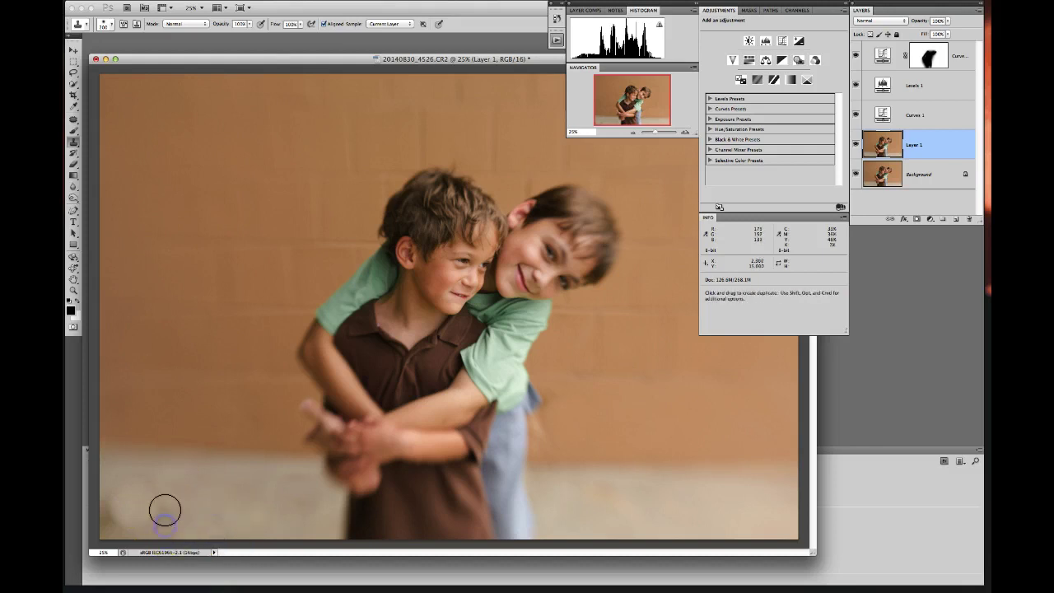
left_click(137, 514, "alt")
left_click(160, 525, "alt")
left_click(145, 498)
mouse_move(145, 497)
left_mouse_down()
mouse_move(303, 475)
mouse_move(230, 503)
mouse_move(275, 522)
left_mouse_up()
Keep cloning to even out the lower-left floor, then show the Curves 1 settings.
left_click(270, 488, "alt")
left_click(247, 490)
left_click(275, 514, "alt")
left_click(238, 511)
left_click(239, 513, "alt")
left_click(242, 498, "alt")
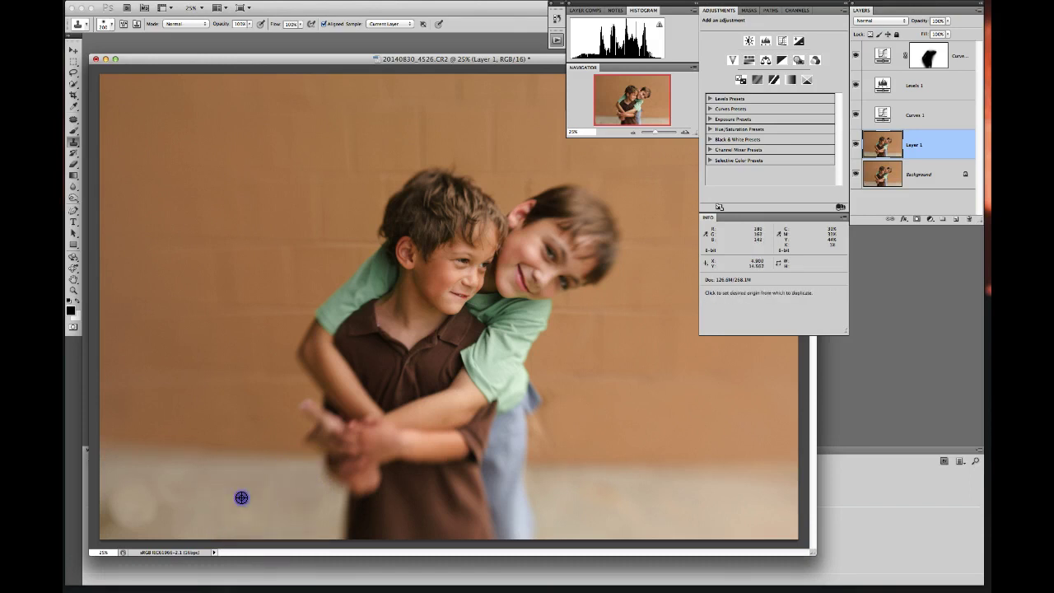
mouse_move(217, 509)
left_mouse_down()
mouse_move(157, 518)
mouse_move(261, 520)
mouse_move(182, 522)
left_mouse_up()
left_click(212, 513, "alt")
left_click(183, 523)
left_click(155, 523, "alt")
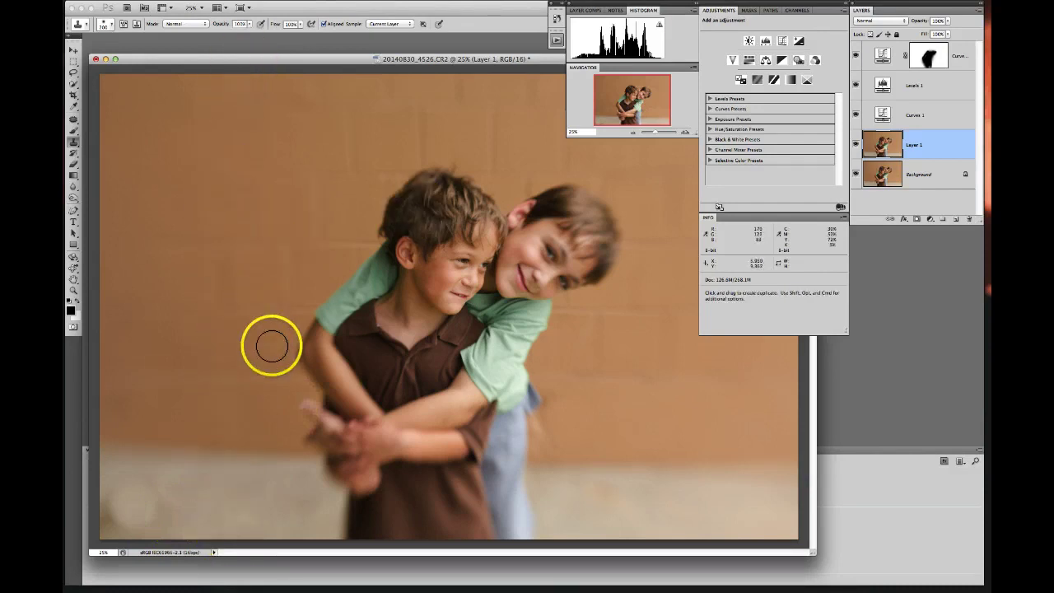
left_click(933, 123)
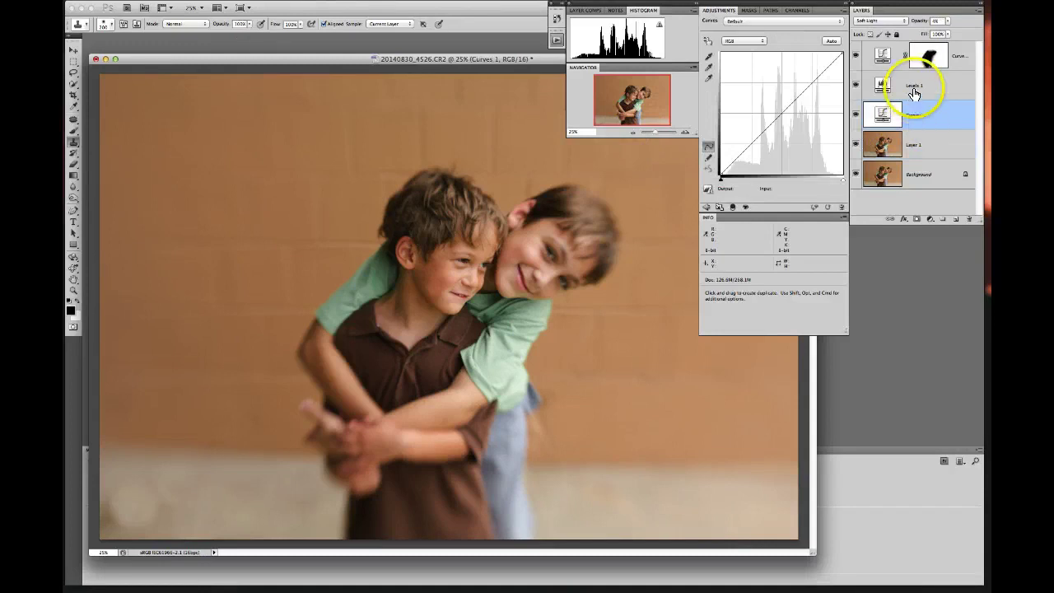
Raise the Levels 1 black input point from 0 to 5, leaving midtones at 1.06.
left_click(913, 87)
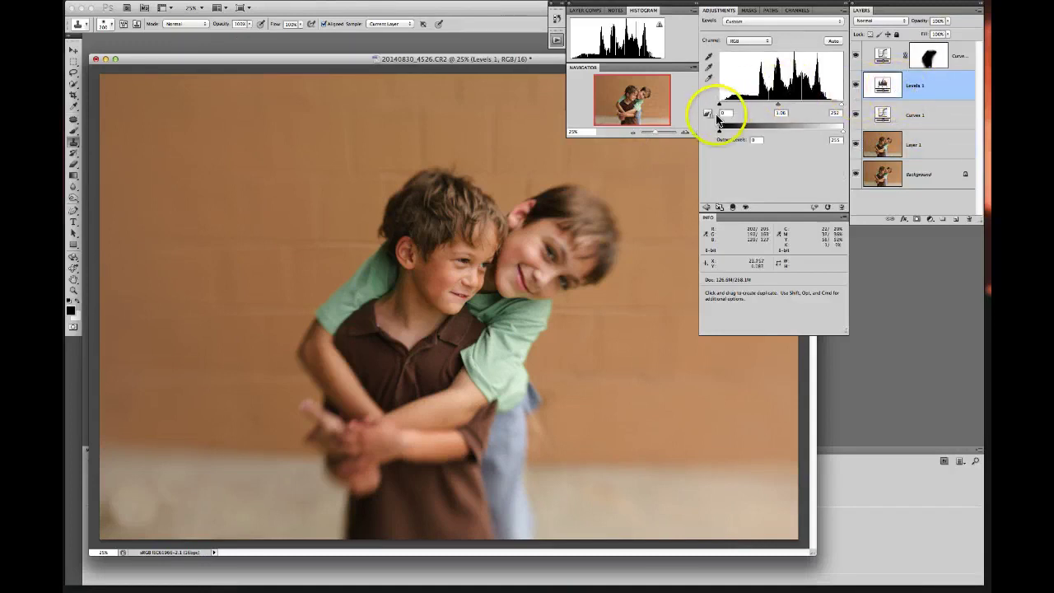
left_click(709, 113)
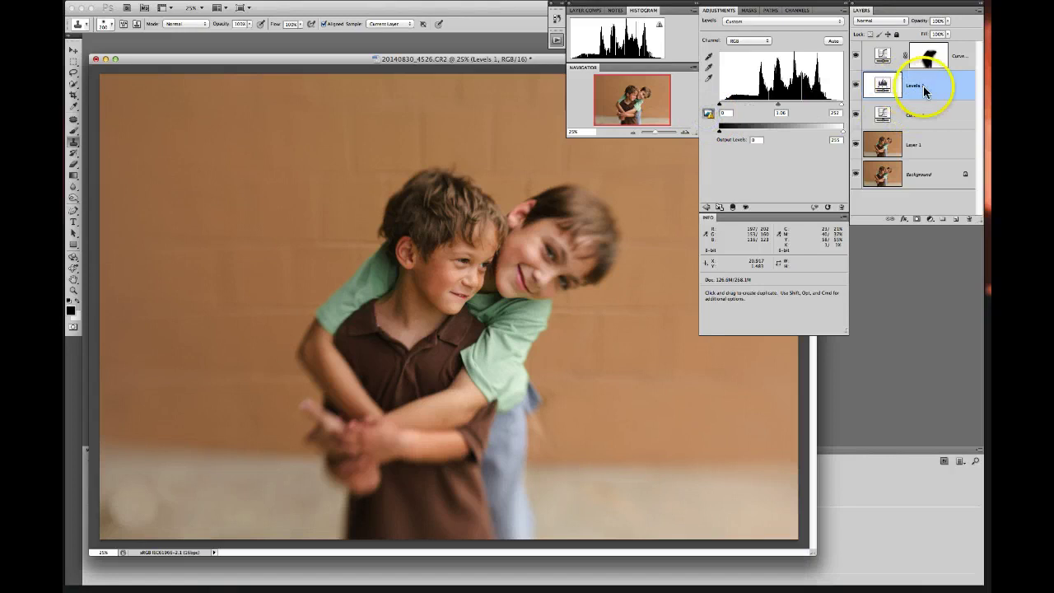
left_click_drag(906, 87, 924, 86)
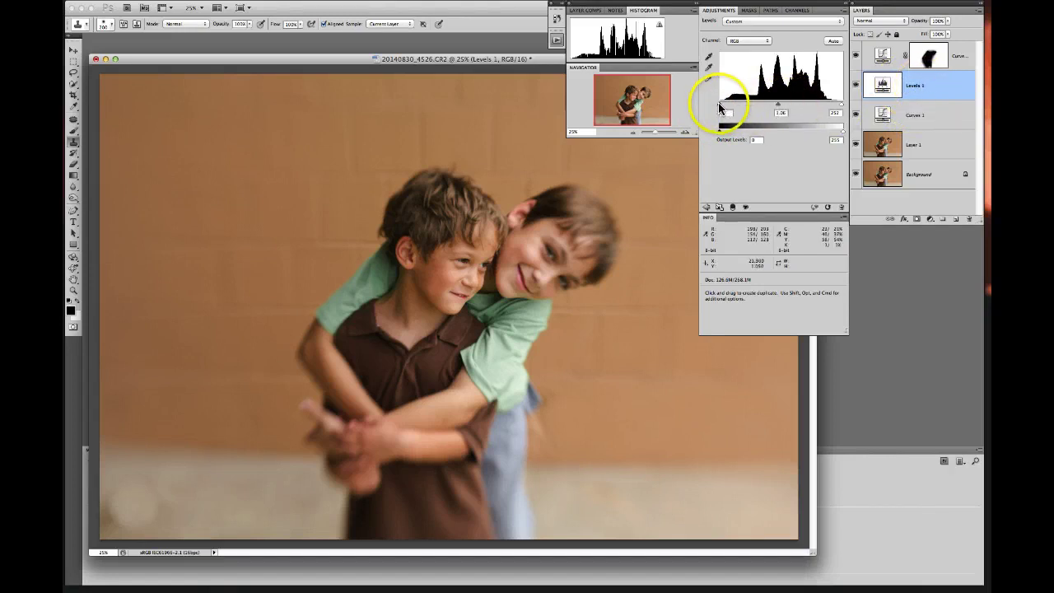
left_click_drag(718, 103, 718, 103)
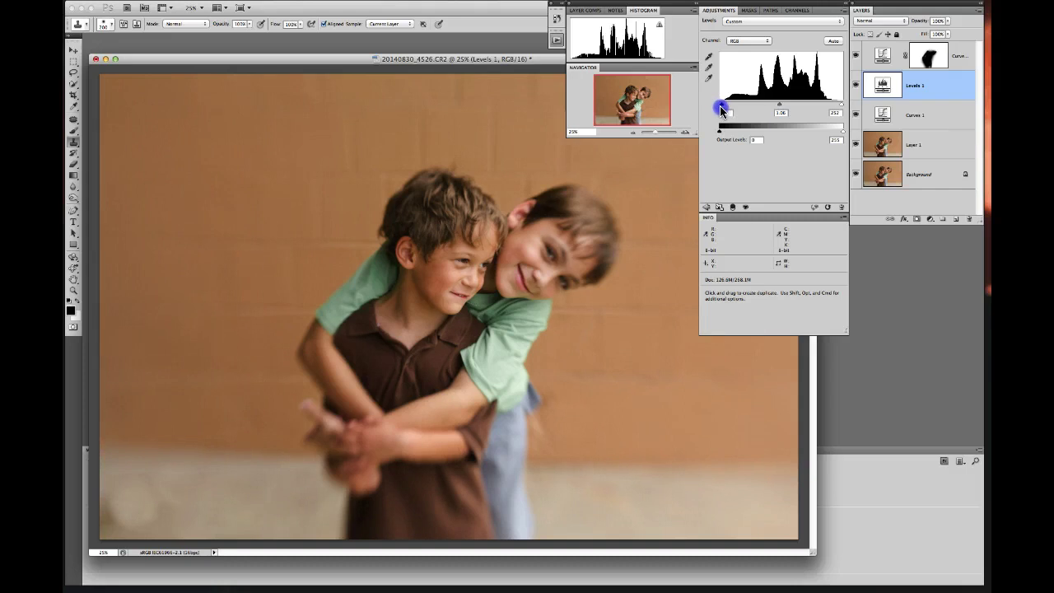
left_click_drag(720, 110, 721, 110)
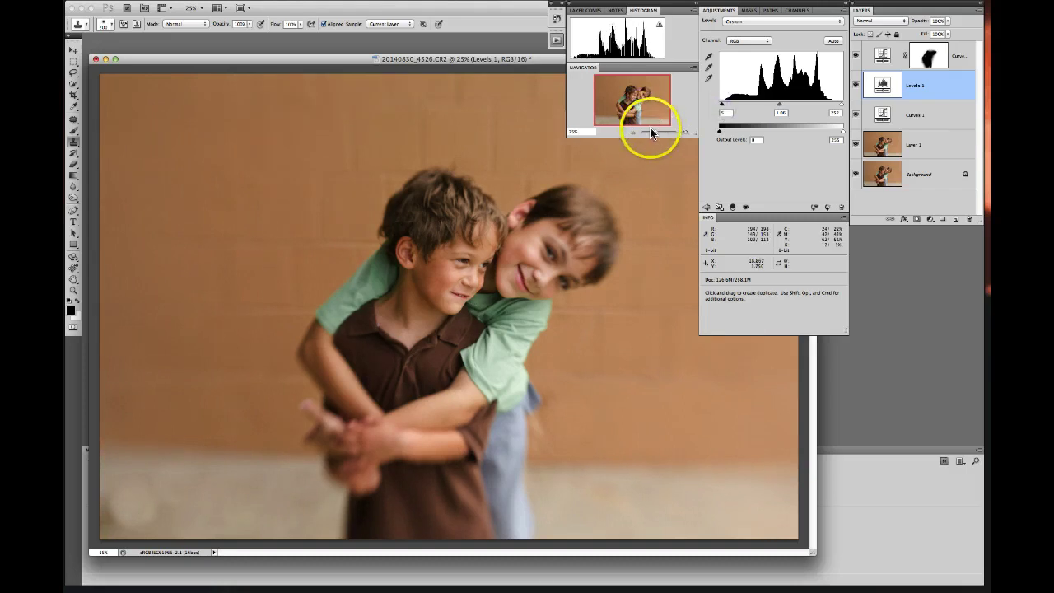
left_click_drag(652, 131, 653, 136)
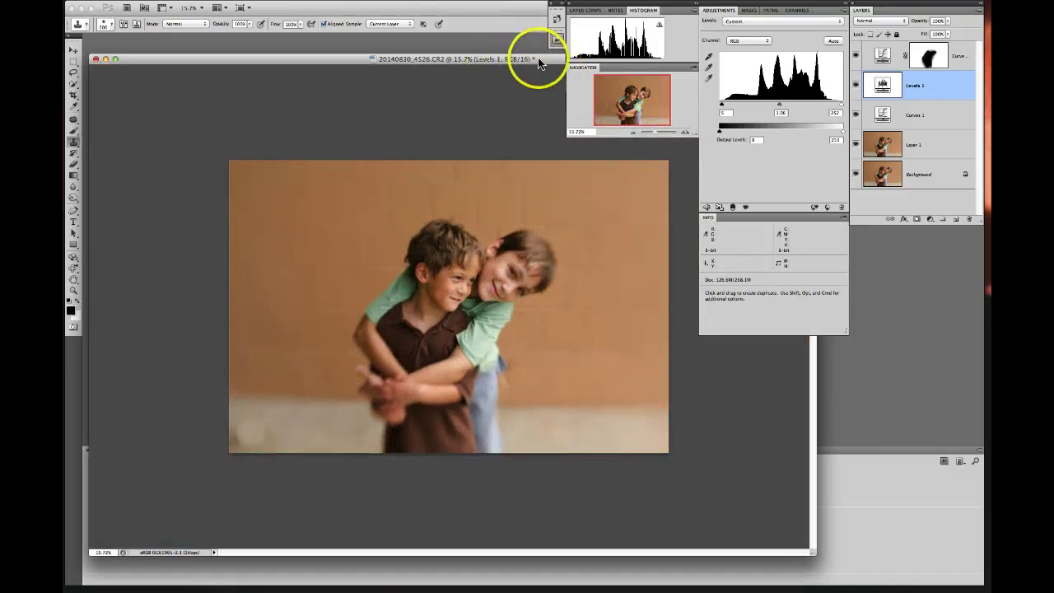
Make the top Curves adjustment layer the active layer.
left_click_drag(535, 59, 499, 74)
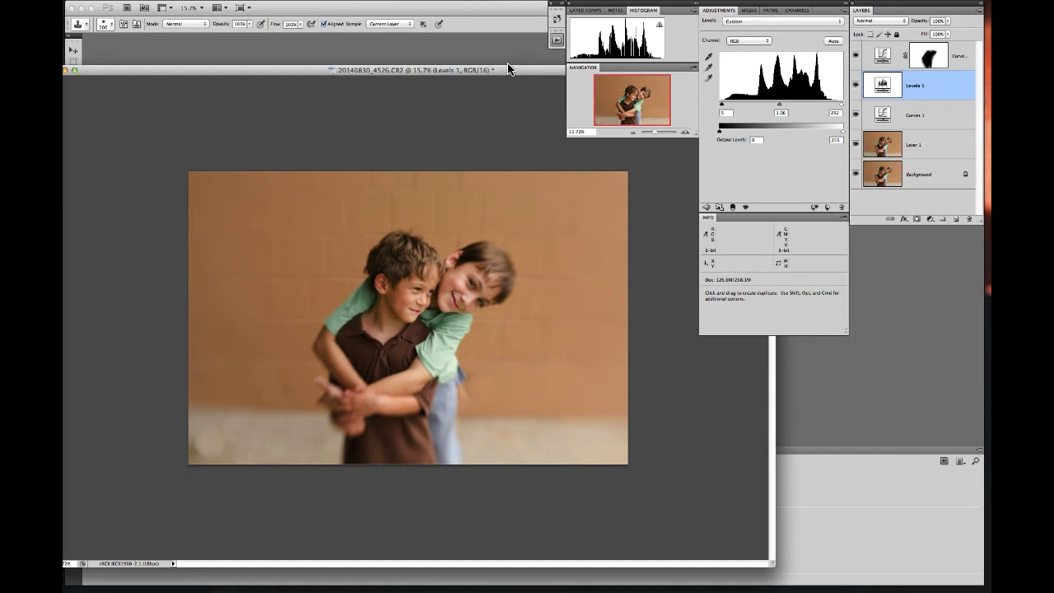
left_click(921, 148)
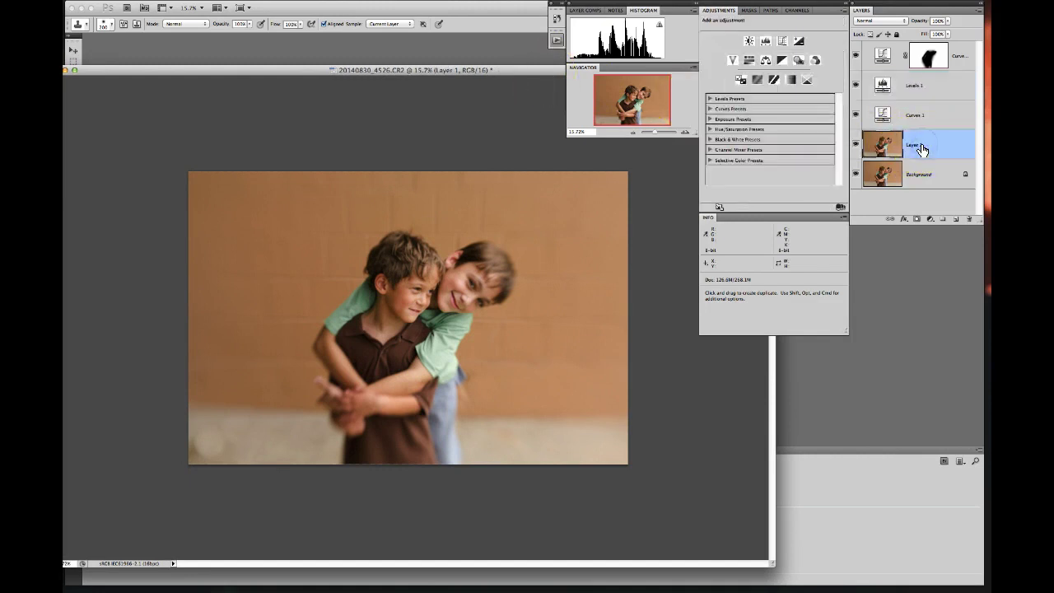
left_click_drag(917, 148, 958, 64)
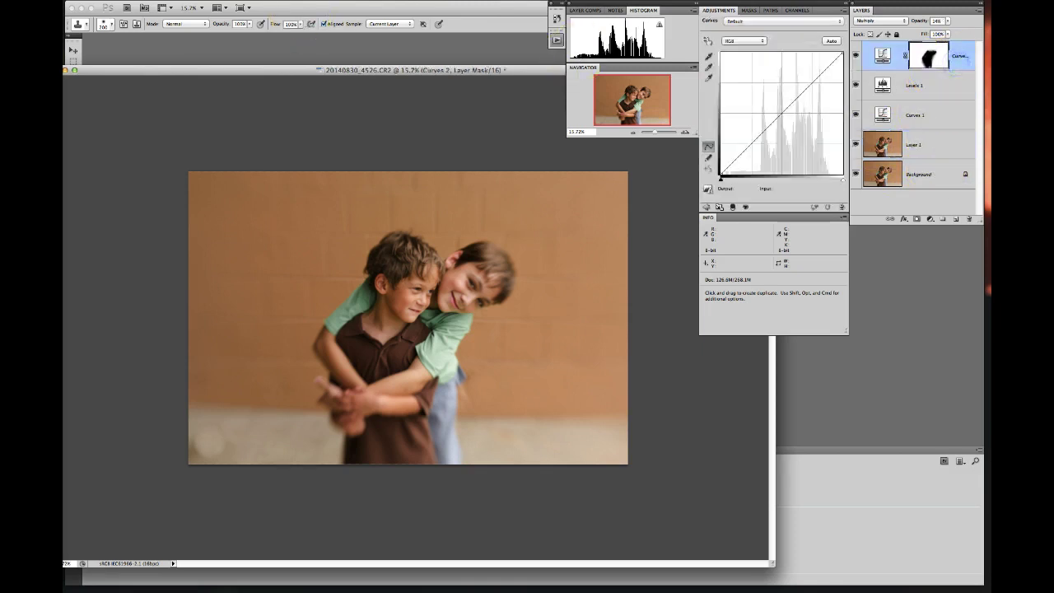
left_click_drag(125, 71, 159, 65)
Save a copy of the layered document, then flatten the image into one Background layer.
left_click_drag(128, 0, 171, 136)
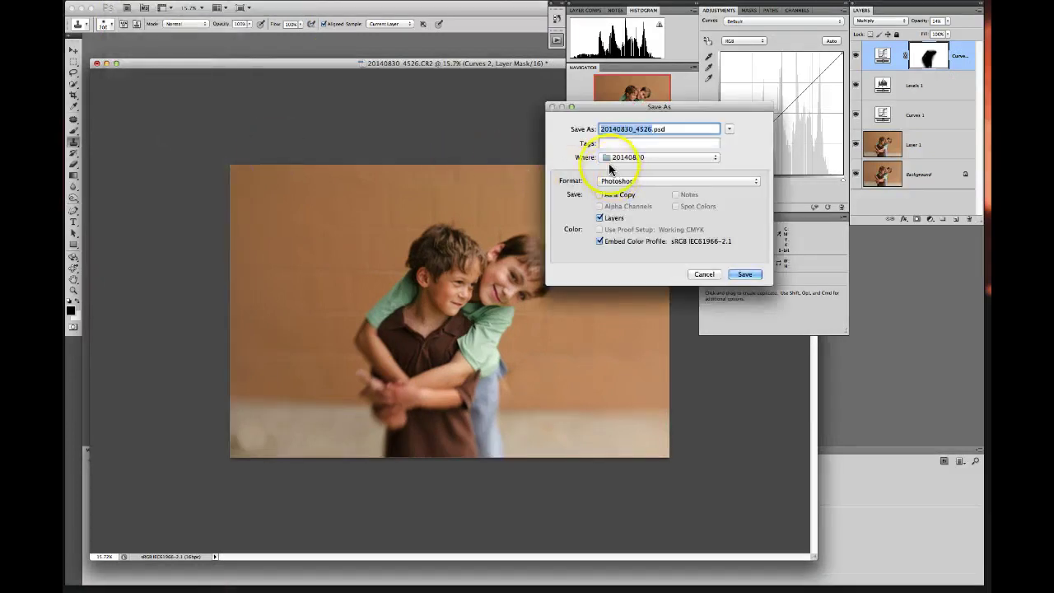
left_click(601, 196)
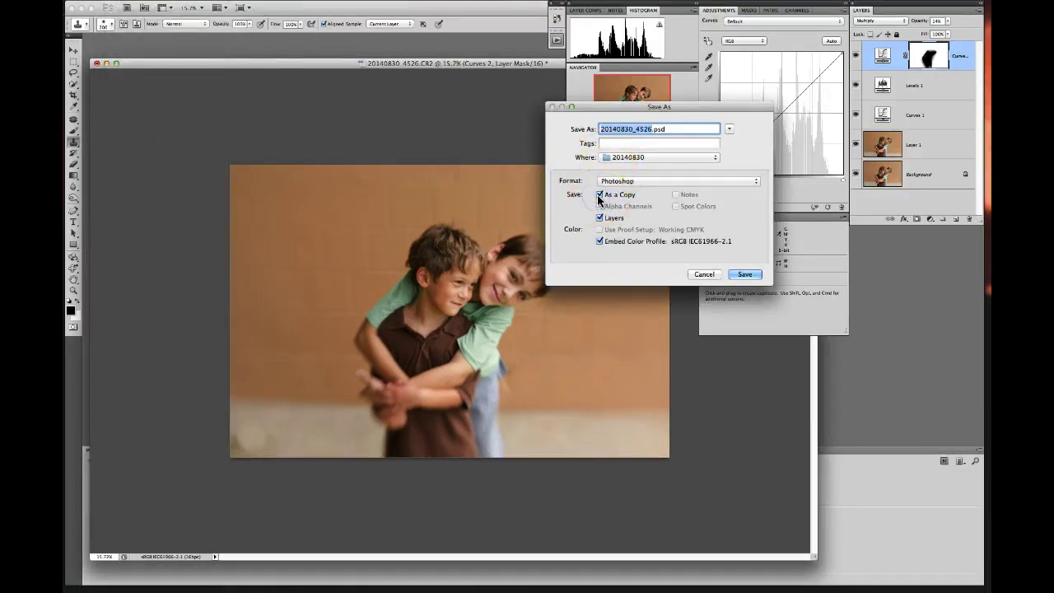
left_click(745, 275)
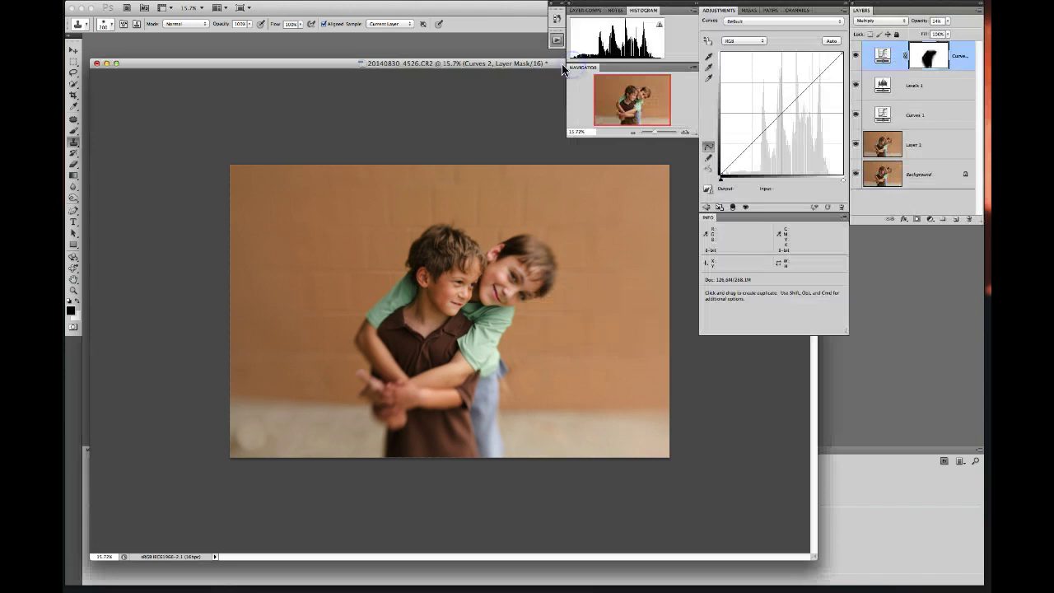
left_click(977, 11)
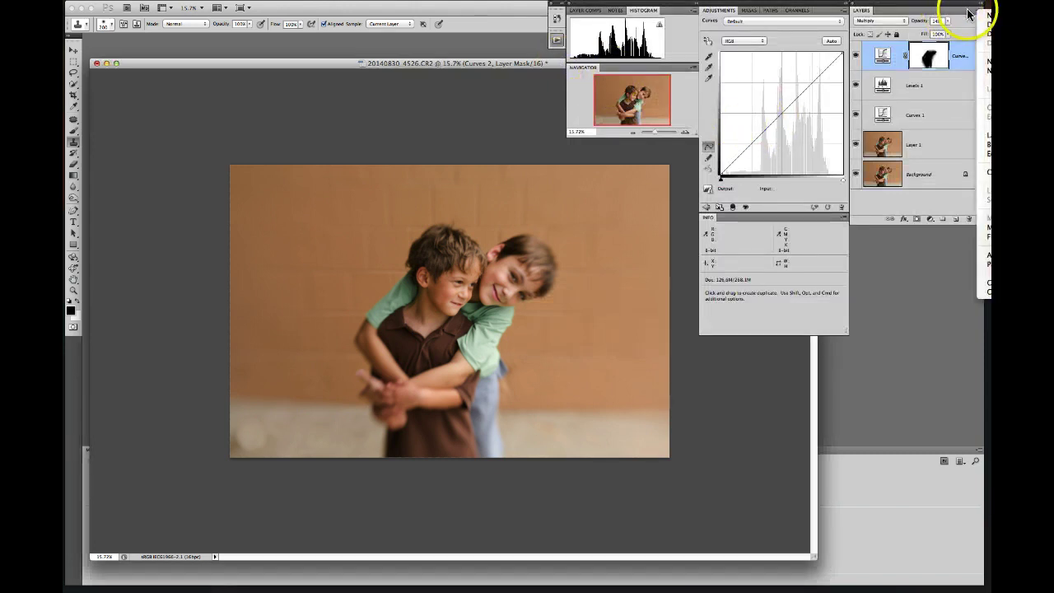
left_click(984, 236)
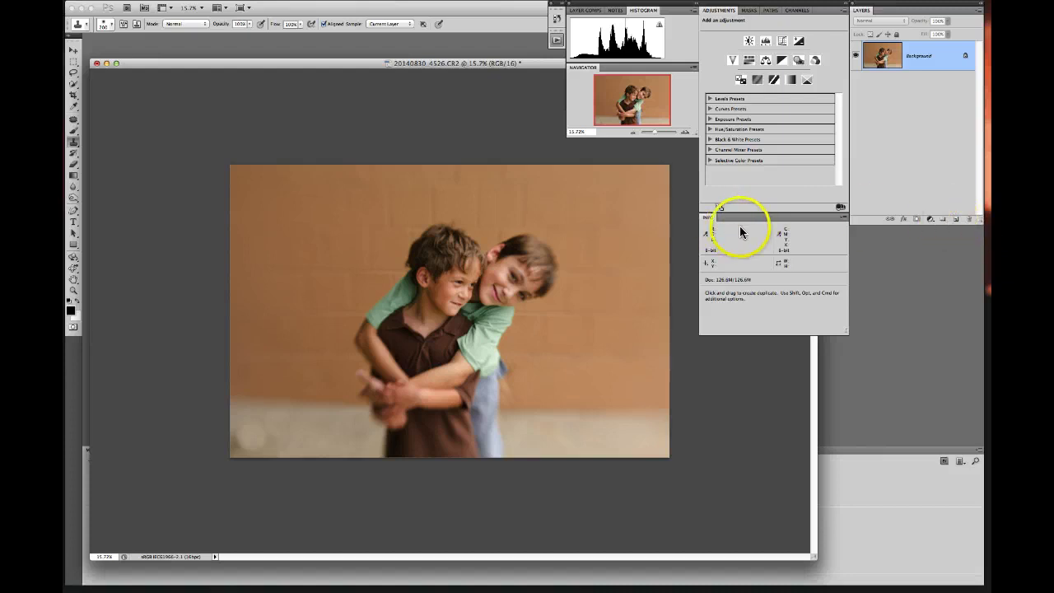
Choose the Crop tool with Width 6 in and Height 4 in.
left_click(72, 97)
left_click(75, 99)
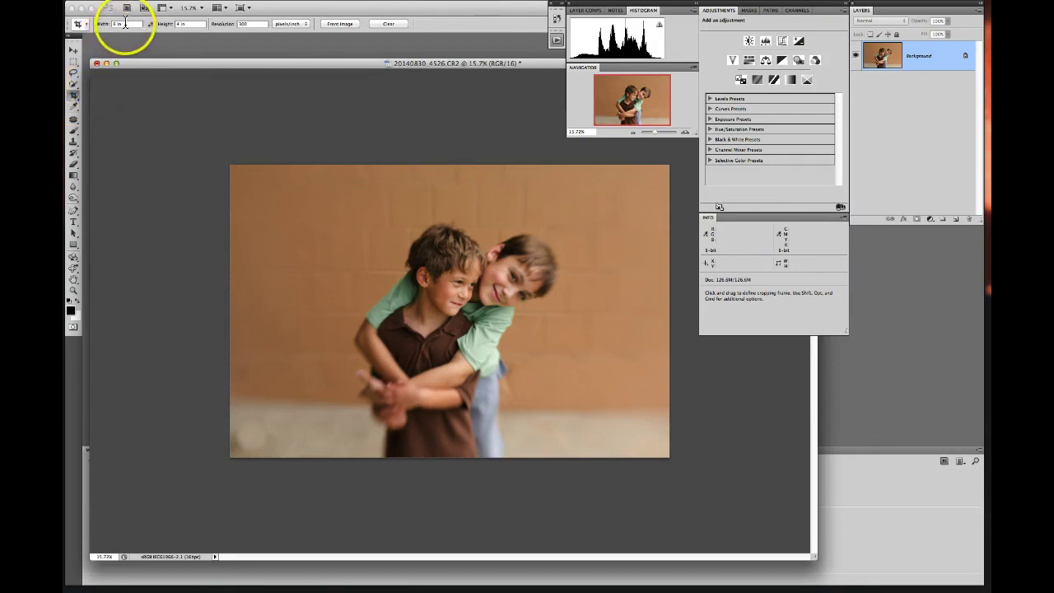
left_click(175, 28)
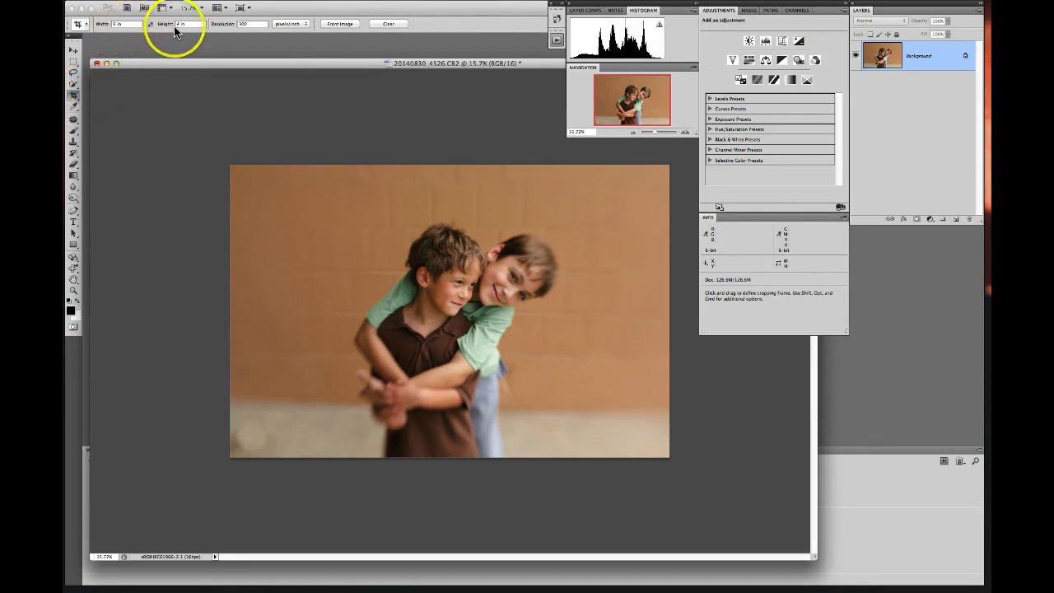
left_click(239, 23)
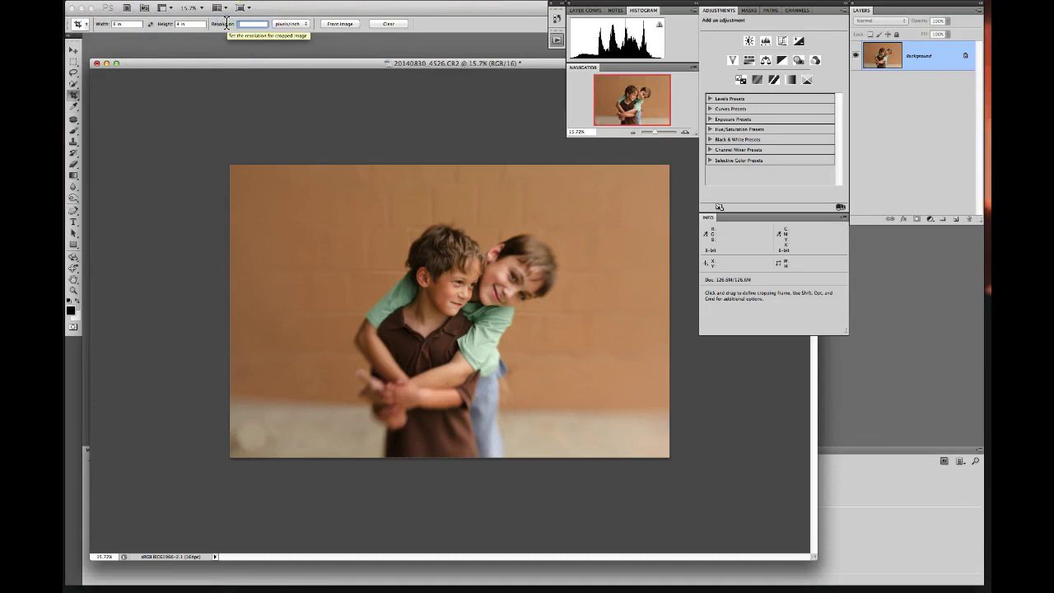
left_click_drag(351, 66, 313, 66)
left_click(236, 178)
left_click(193, 172)
Drag a crop box past the photo's top-right corner and apply it, adding white canvas.
left_click_drag(189, 164, 229, 190)
key("Escape")
left_click(206, 170)
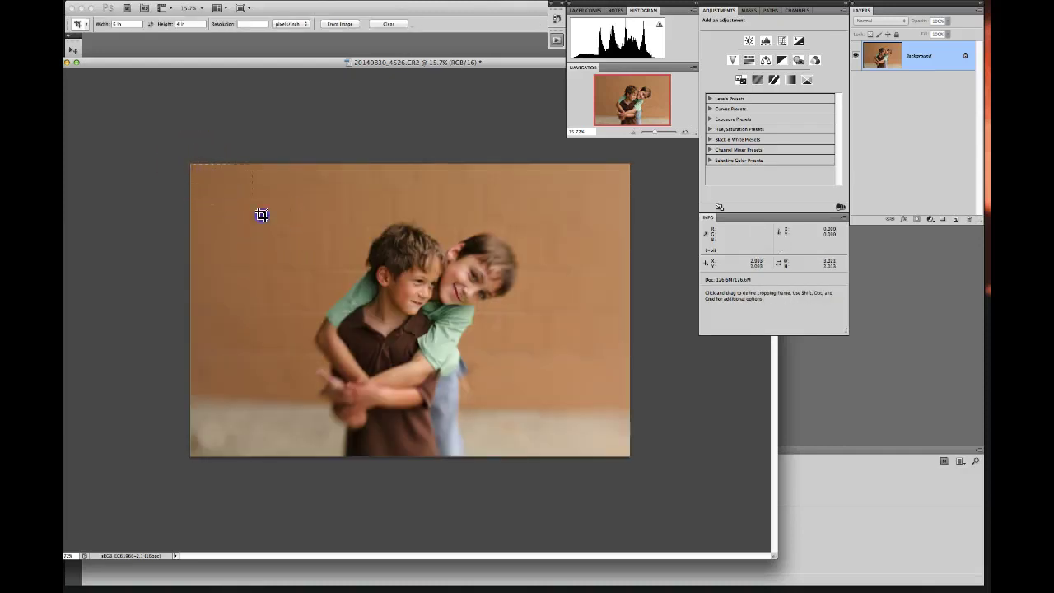
left_click_drag(291, 231, 631, 457)
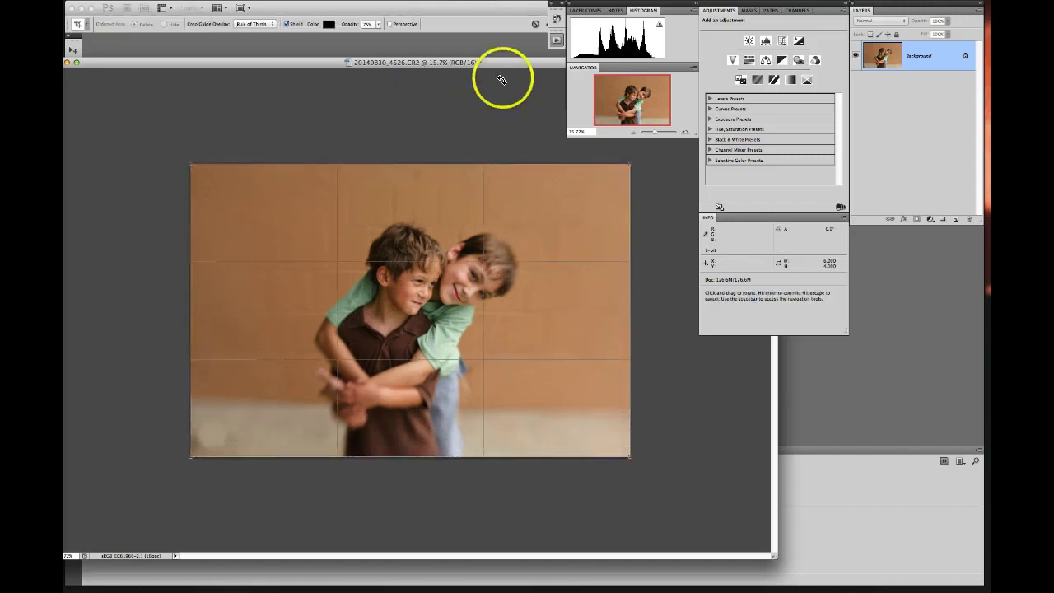
left_click_drag(486, 66, 411, 77)
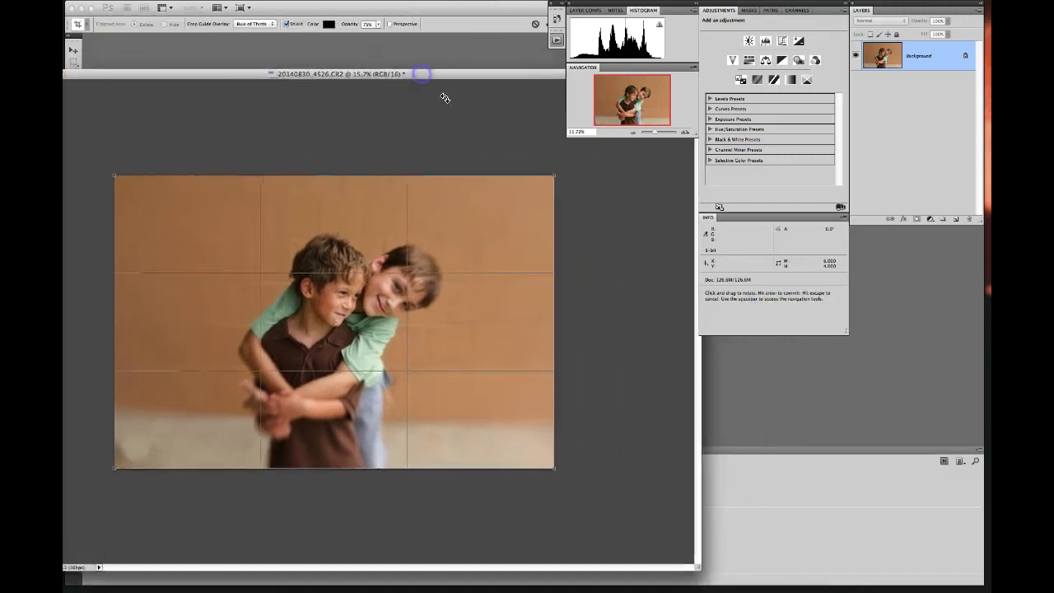
left_click_drag(552, 177, 668, 143)
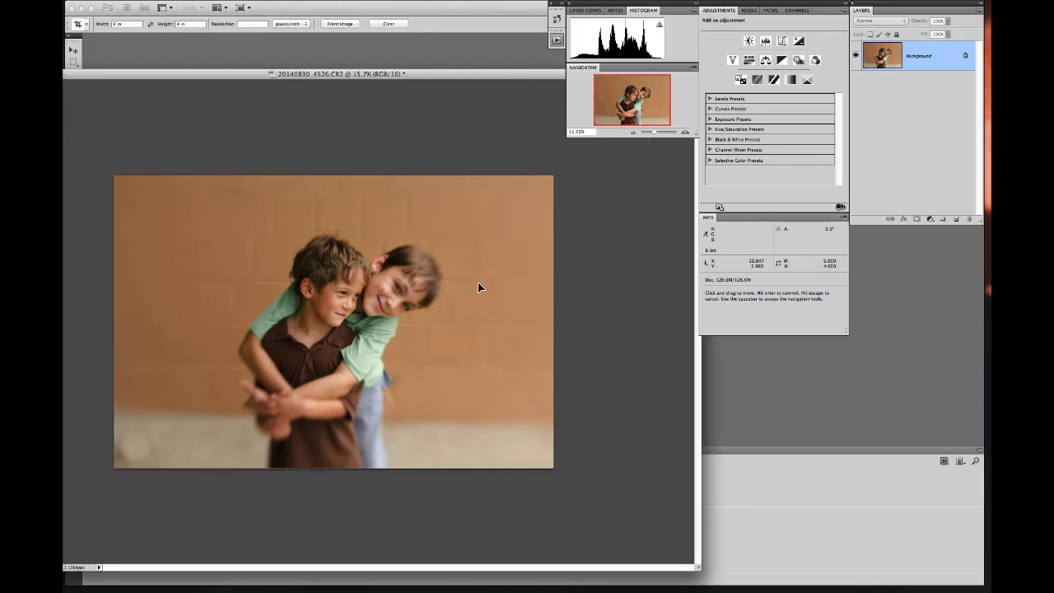
key("Return")
Choose the Rectangular Marquee tool.
left_click_drag(243, 80, 363, 83)
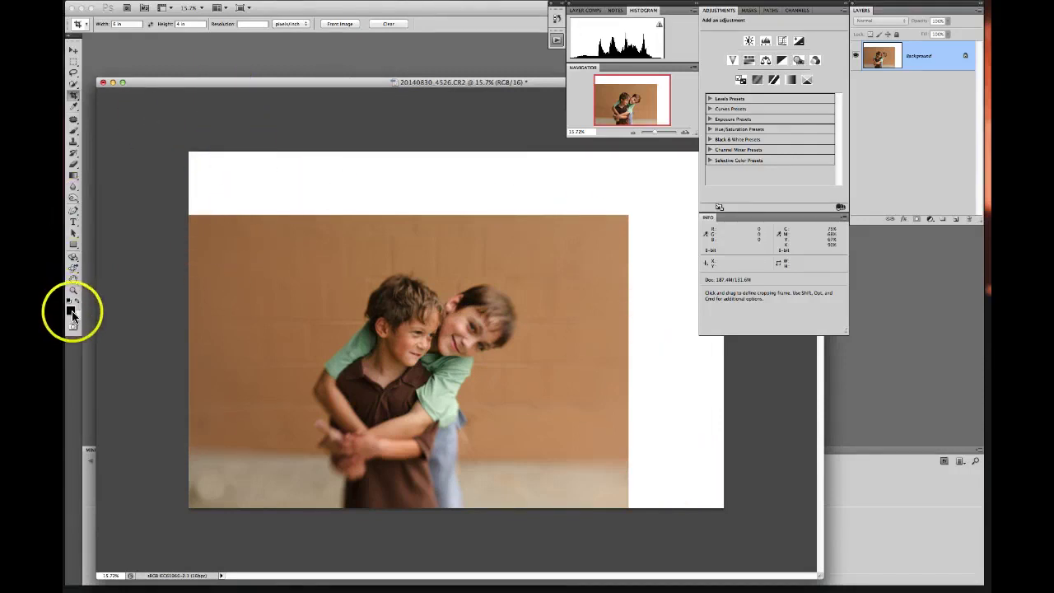
mouse_move(173, 85)
left_mouse_down()
mouse_move(107, 88)
mouse_move(188, 87)
mouse_move(173, 77)
left_mouse_up()
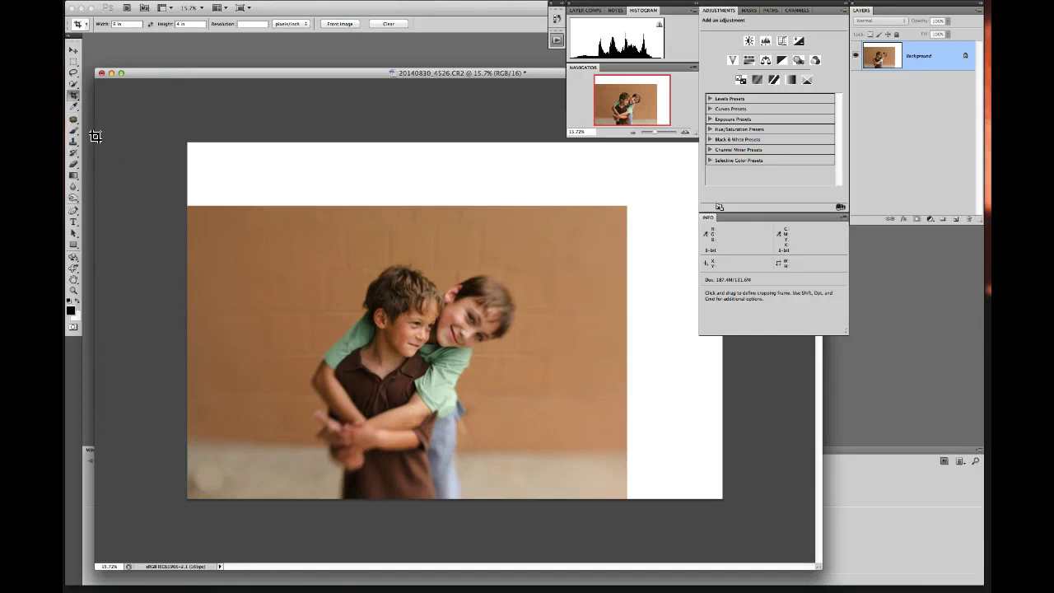
key("m")
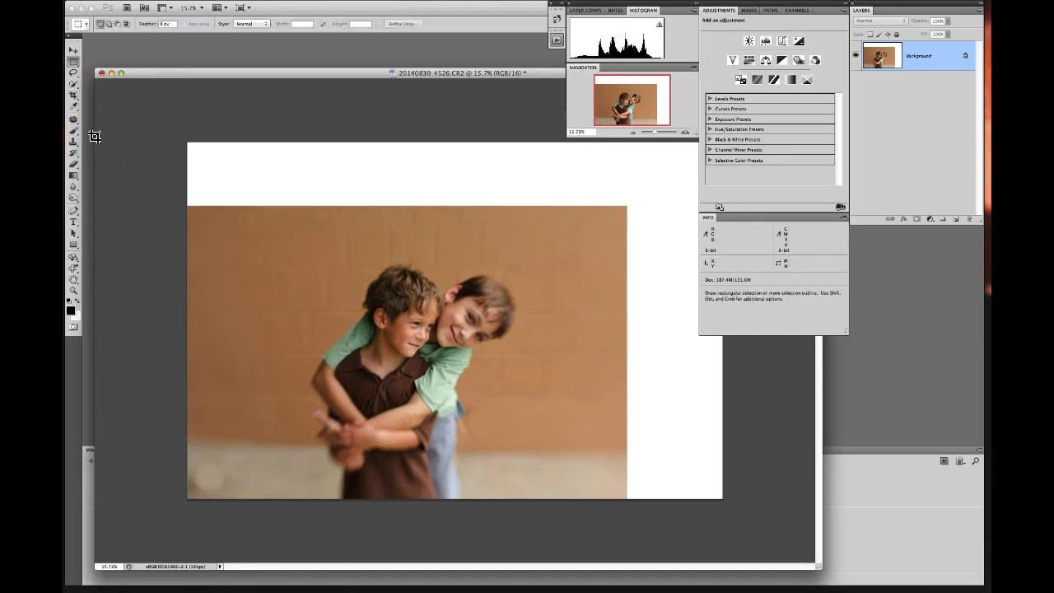
left_click(75, 66)
left_click(117, 66)
left_click(118, 64)
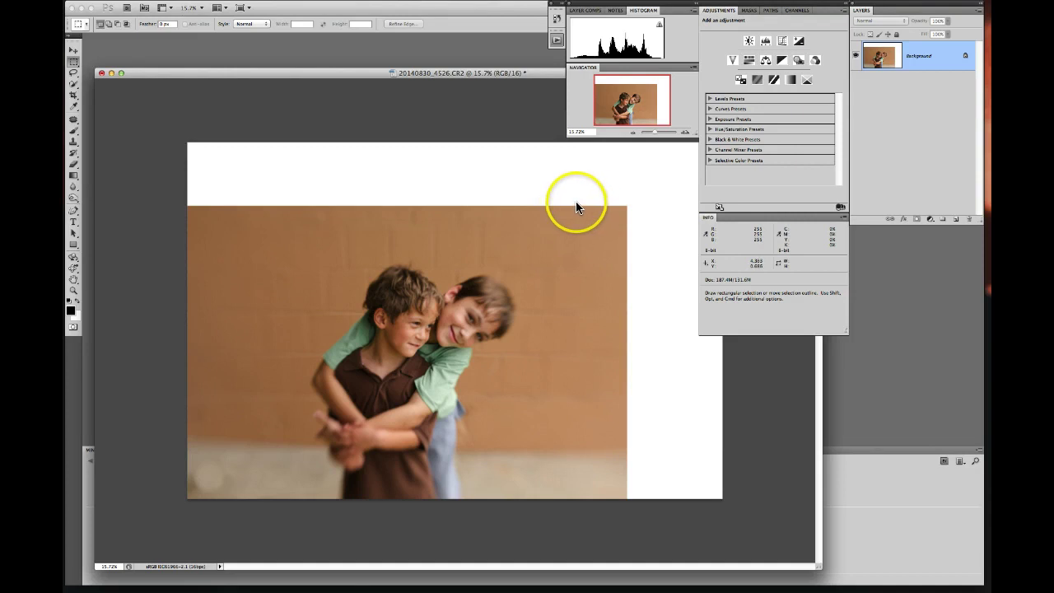
key("shift+m")
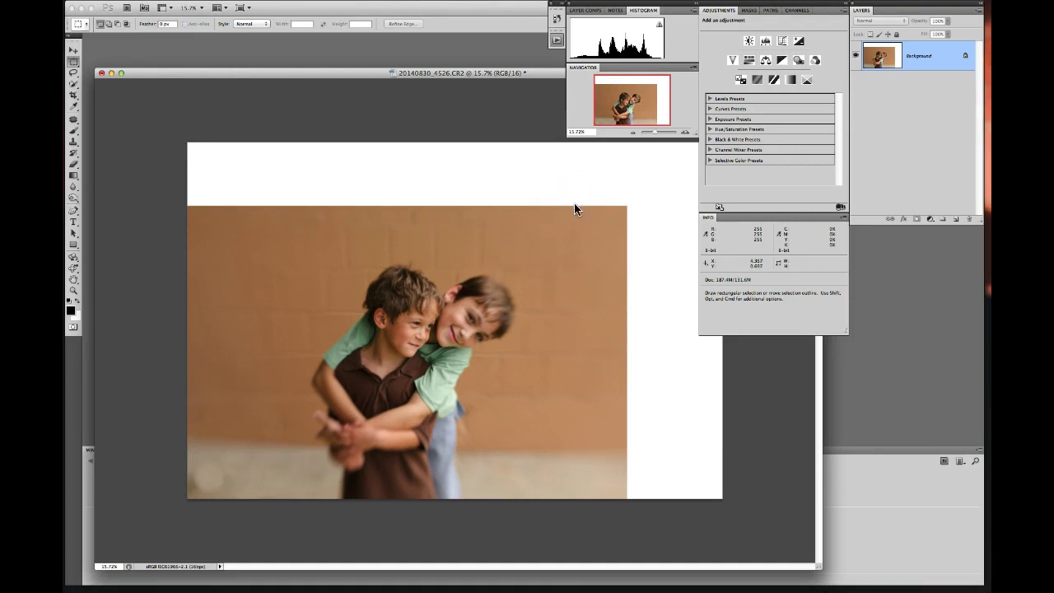
Select a thin strip running from the photo's top-right corner down its right edge.
left_click_drag(577, 201, 618, 221)
left_click(584, 205)
left_click_drag(616, 212, 626, 280)
left_click(626, 313)
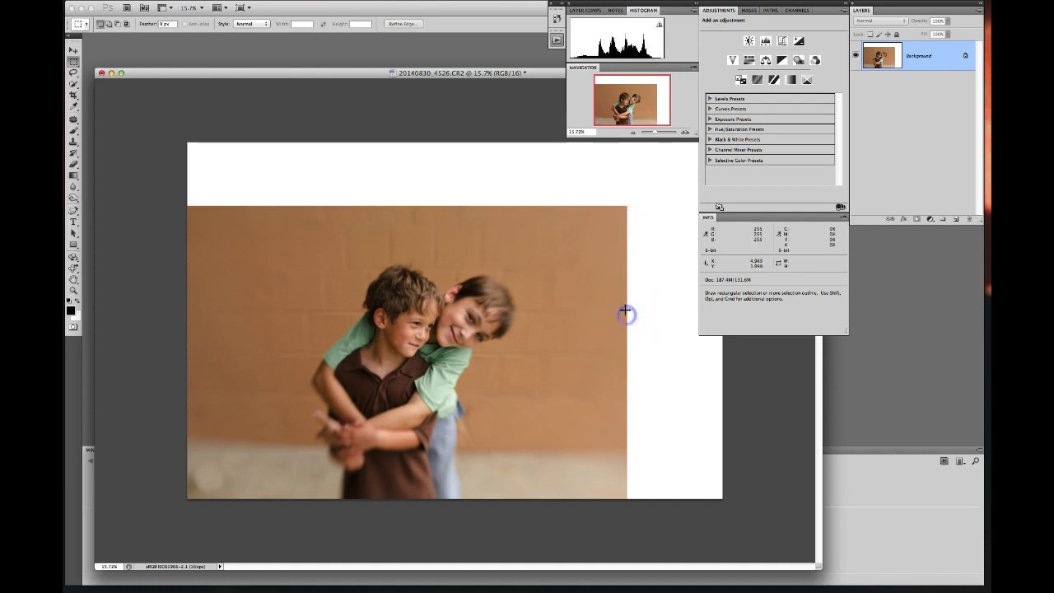
left_click(598, 196)
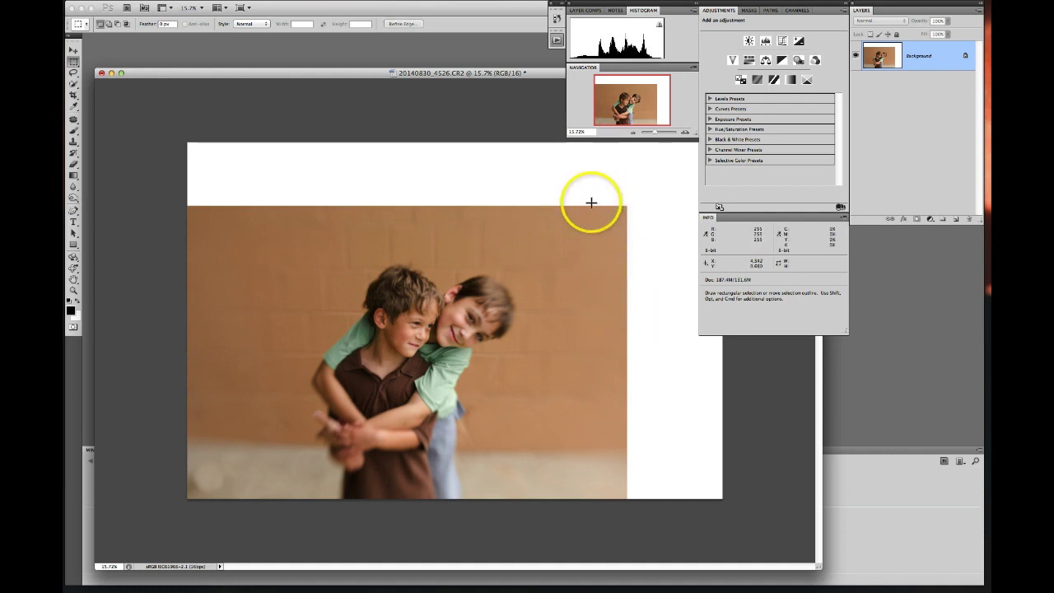
left_click_drag(591, 203, 603, 207)
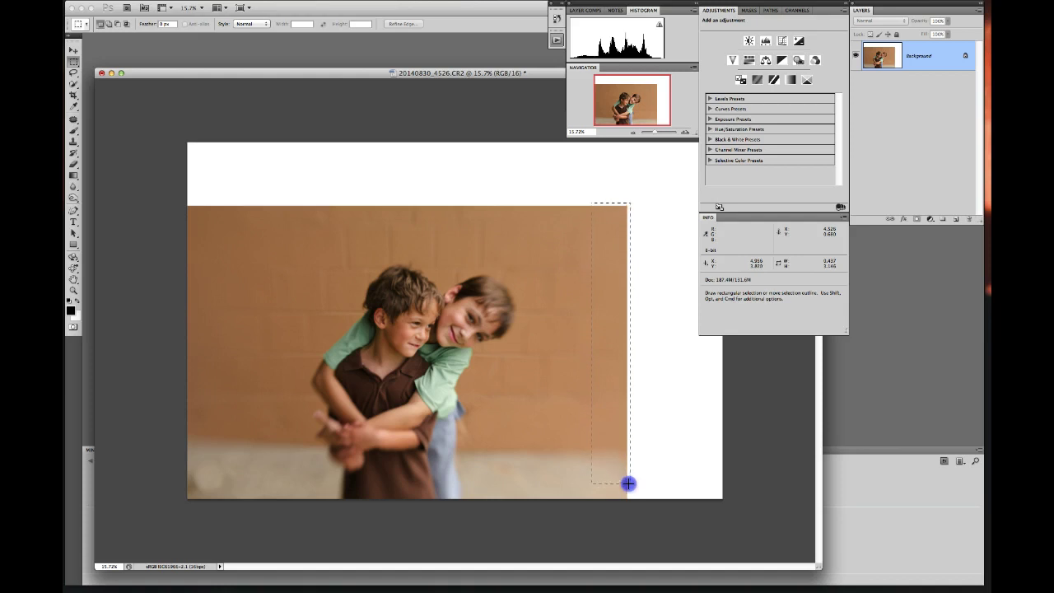
left_click_drag(627, 497, 629, 498)
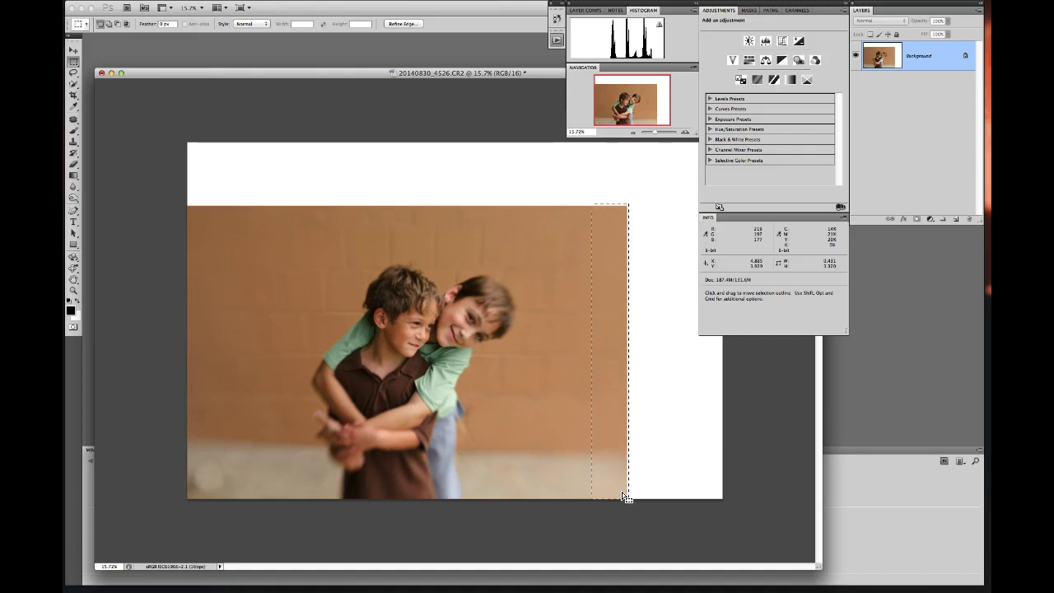
Free-transform the selected wall strip, stretching it right into the white margin, then deselect.
key("super")
key("super+t")
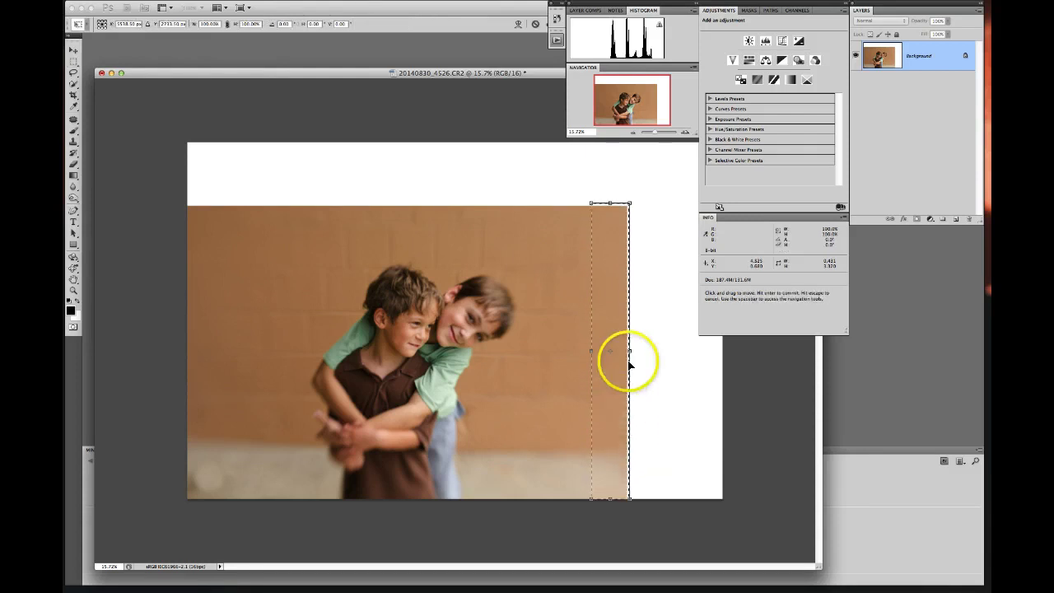
left_click_drag(628, 351, 706, 356)
left_click(581, 332)
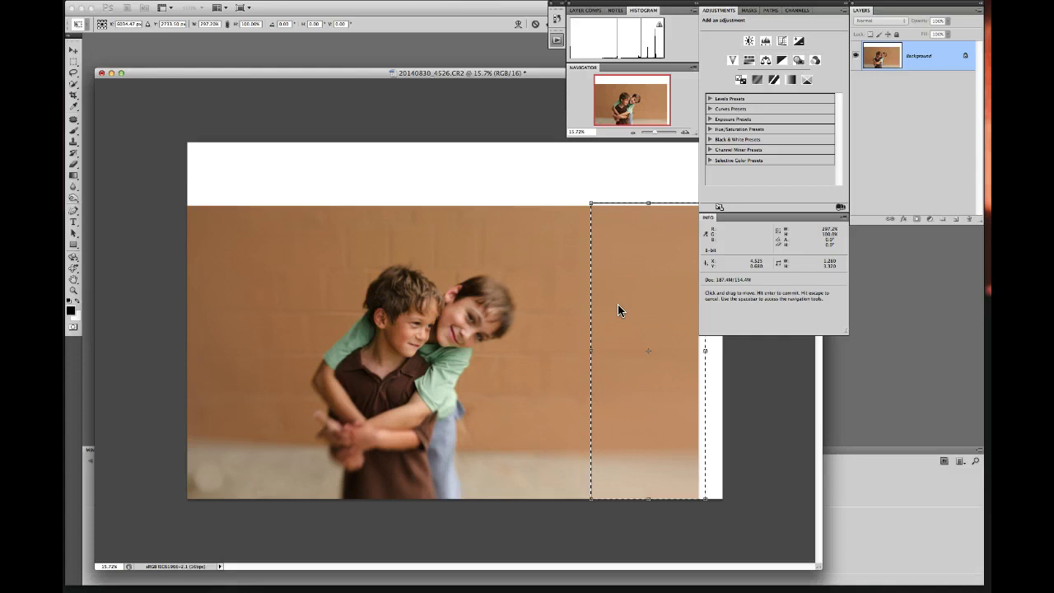
key("Return")
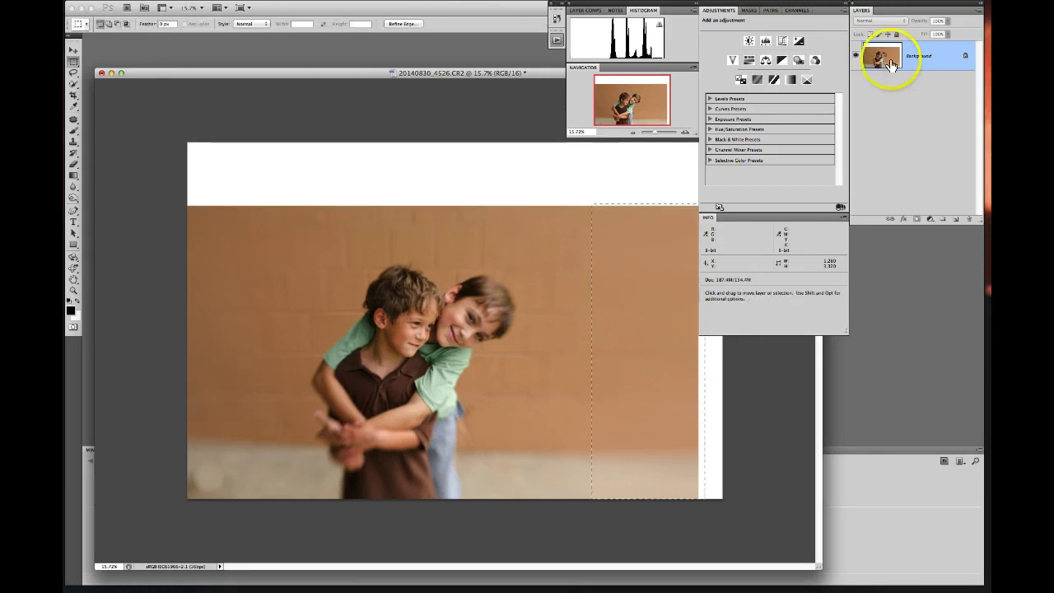
key("super+d")
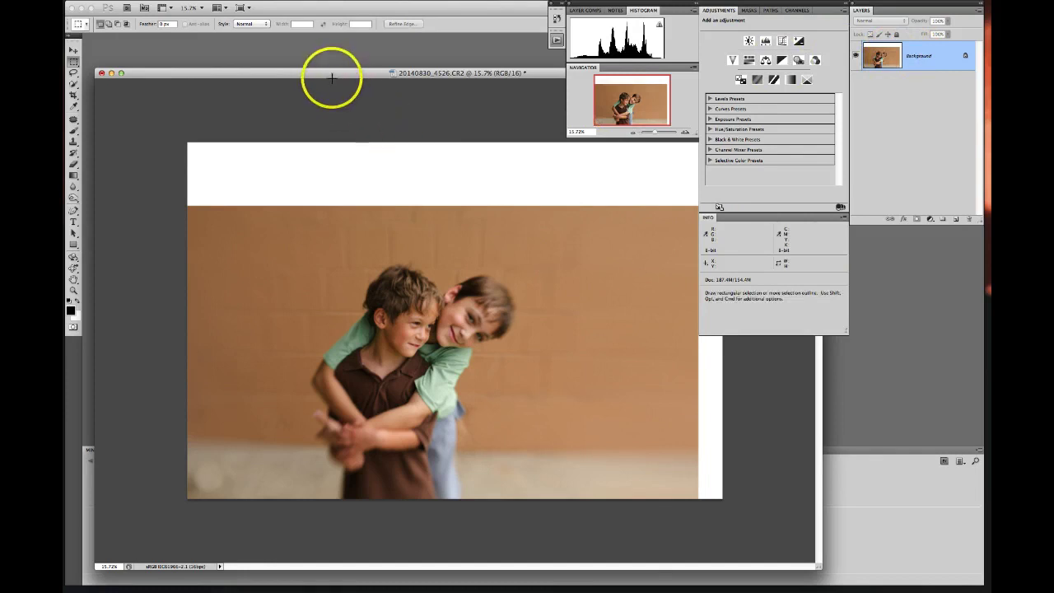
left_click_drag(328, 76, 305, 87)
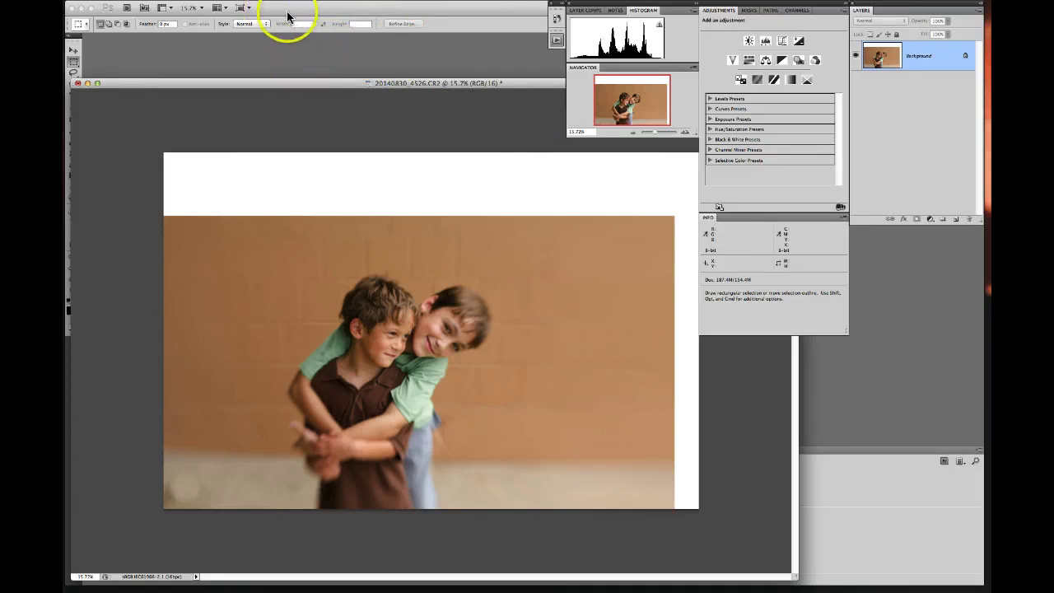
Set the Crop tool's resolution to 300.
left_click_drag(176, 88, 236, 83)
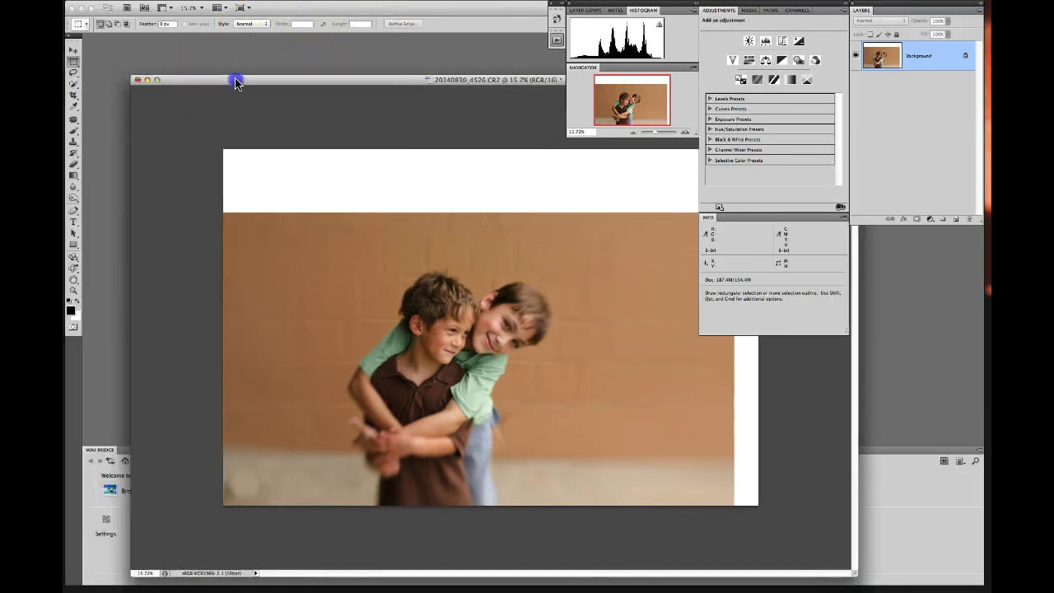
left_click(73, 95)
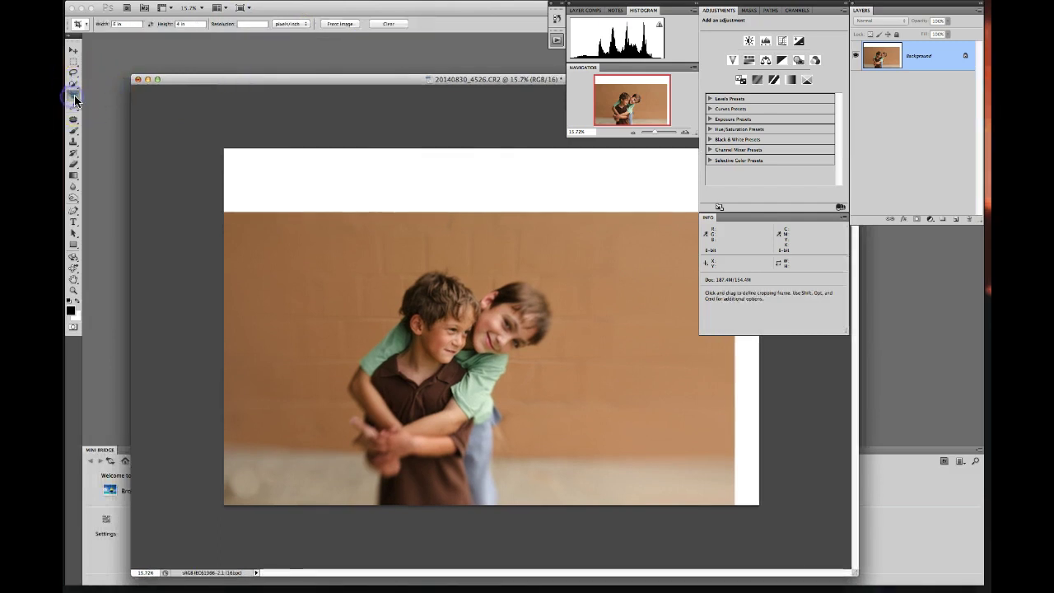
left_click(251, 23)
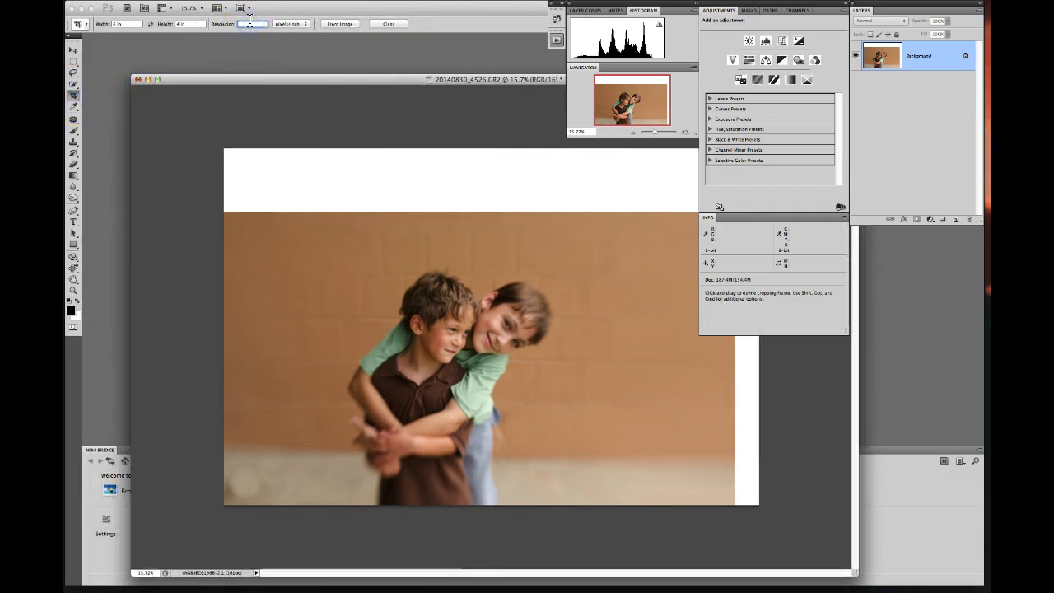
type("300")
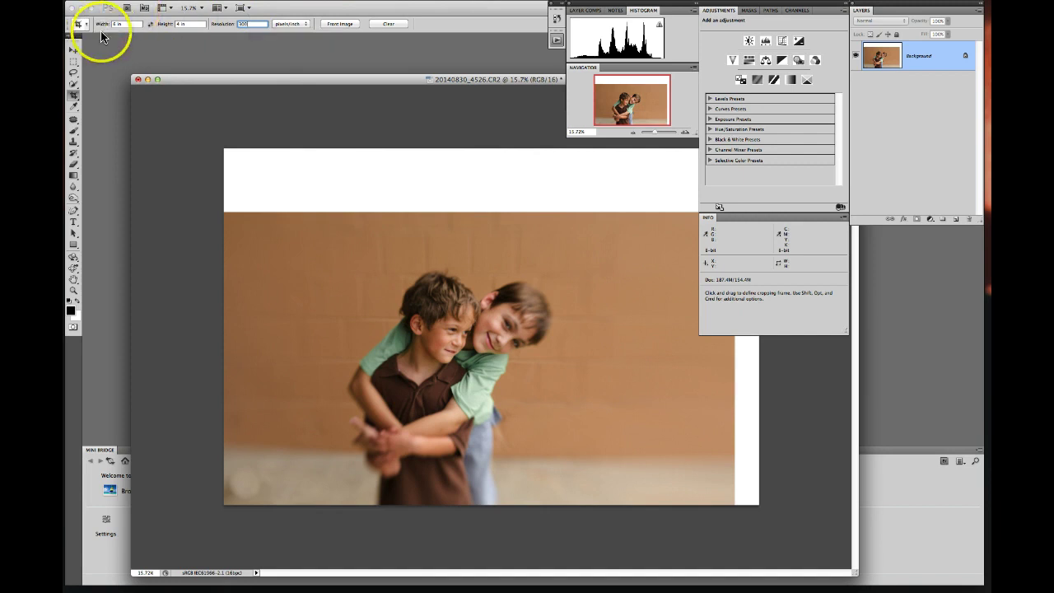
left_click(78, 24)
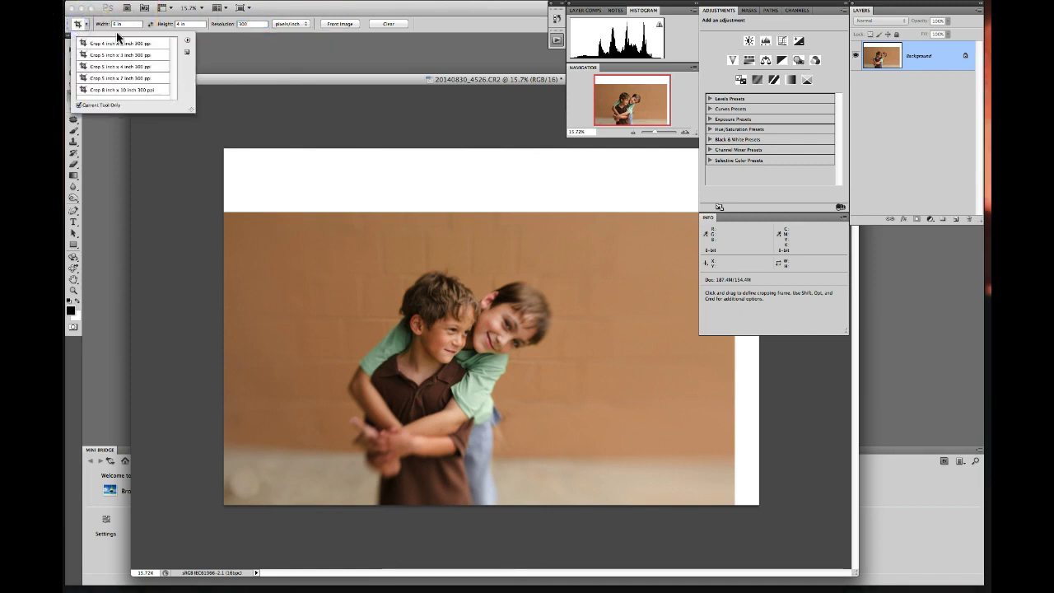
left_click(514, 83)
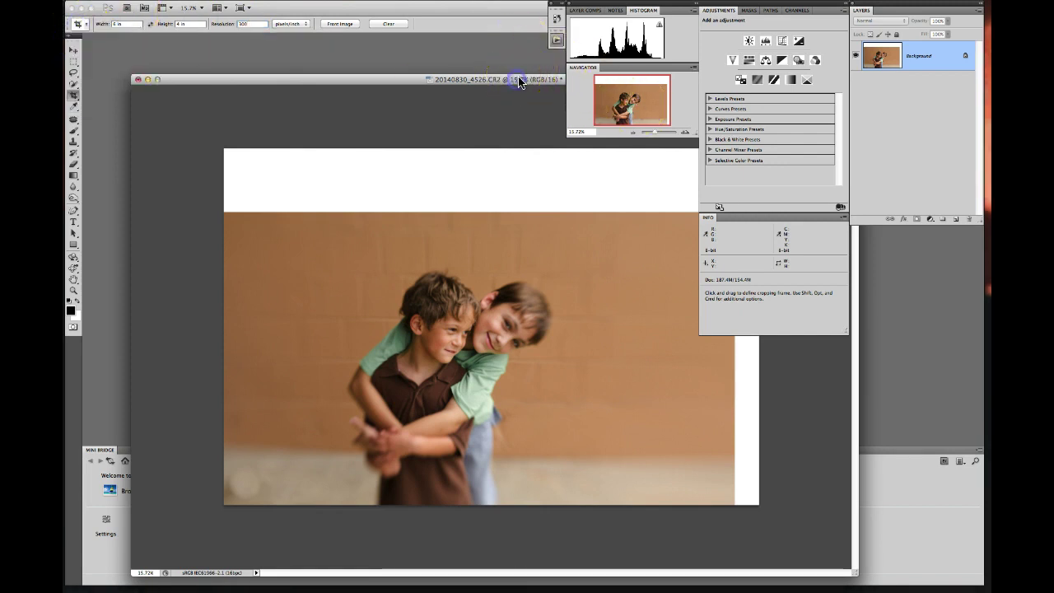
Play the convert8bit action from the Actions panel to make the image 8-bit.
left_click(556, 19)
left_click(557, 42)
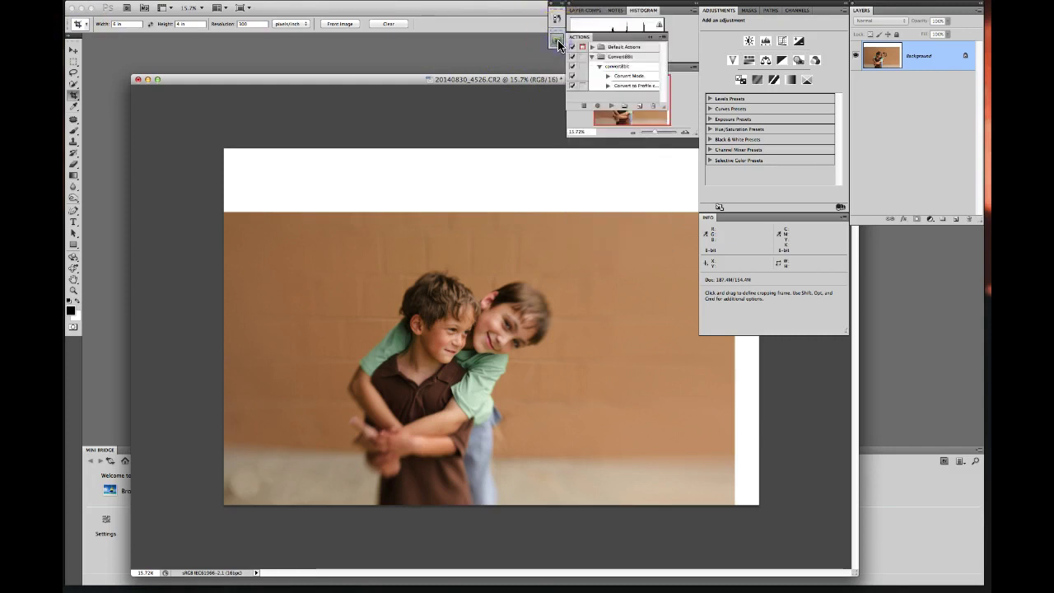
left_click(556, 43)
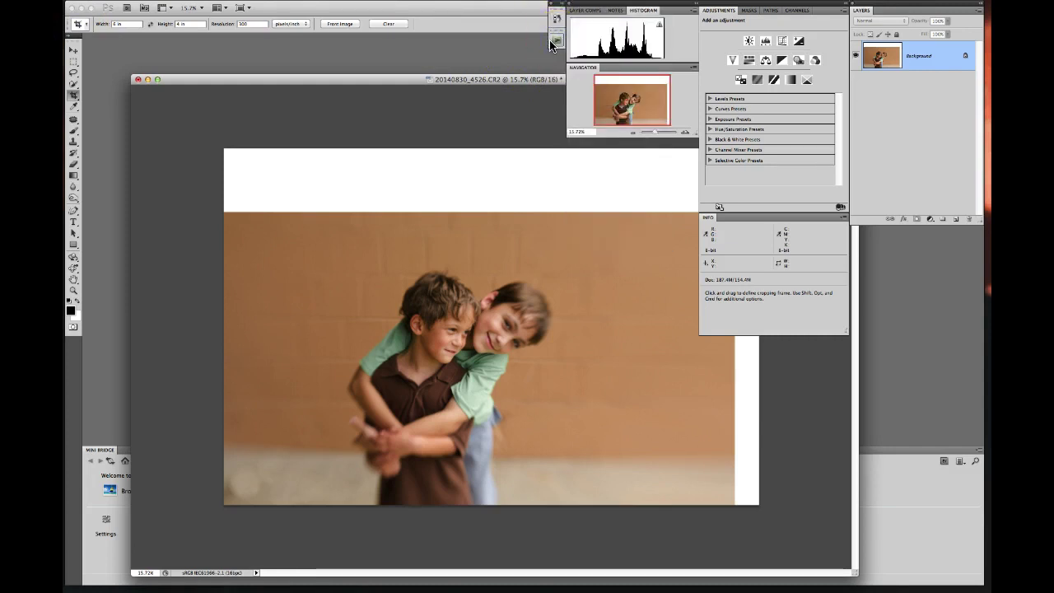
left_click(556, 42)
left_click(611, 66)
left_click(611, 65)
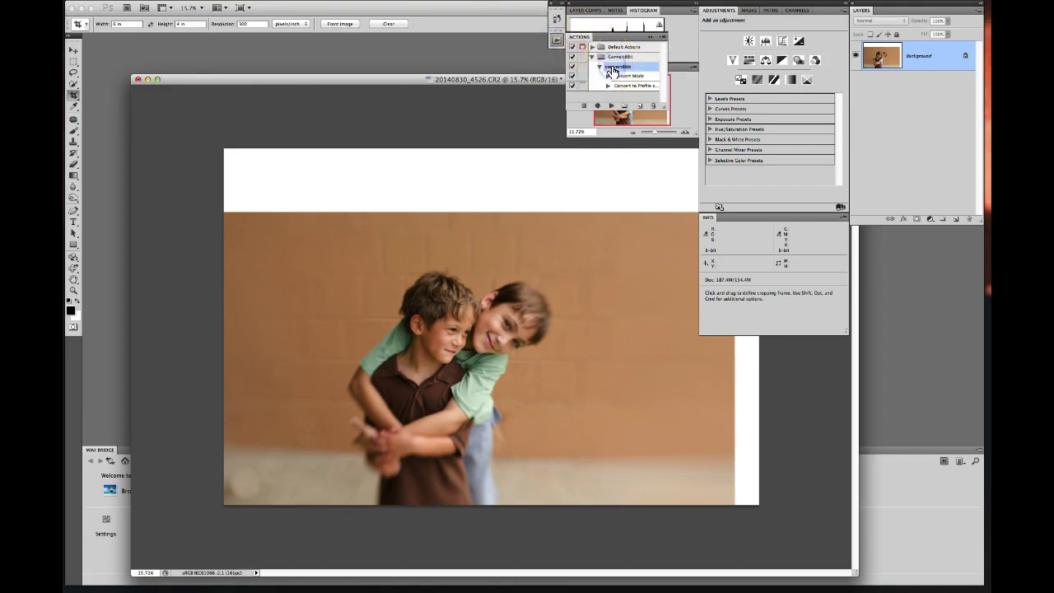
left_click(611, 109)
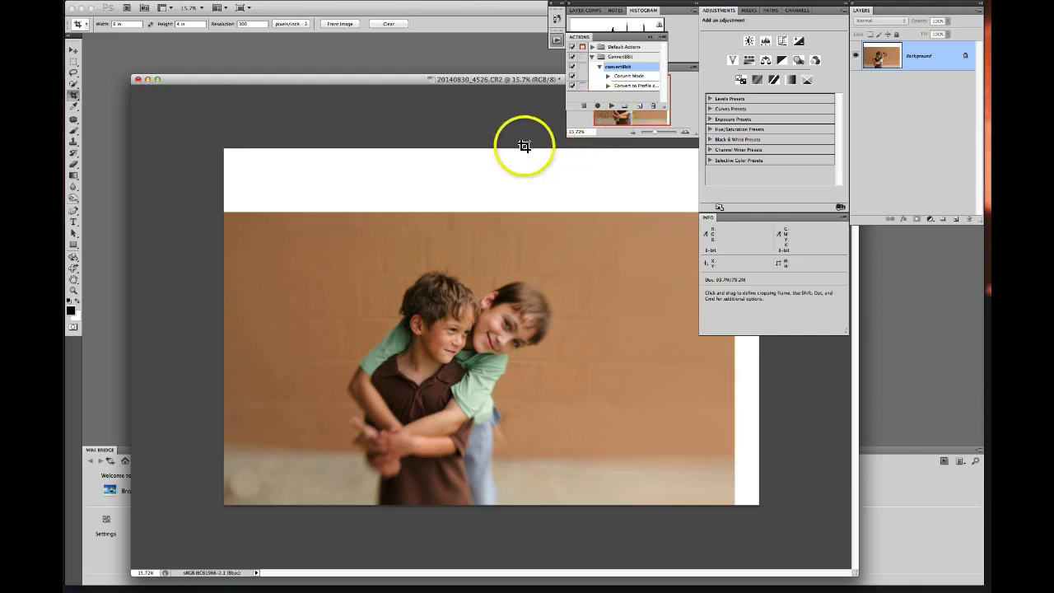
Draw a 6 × 4 in, 300-resolution crop frame excluding the dark left strip, and apply it.
left_click_drag(414, 80, 367, 81)
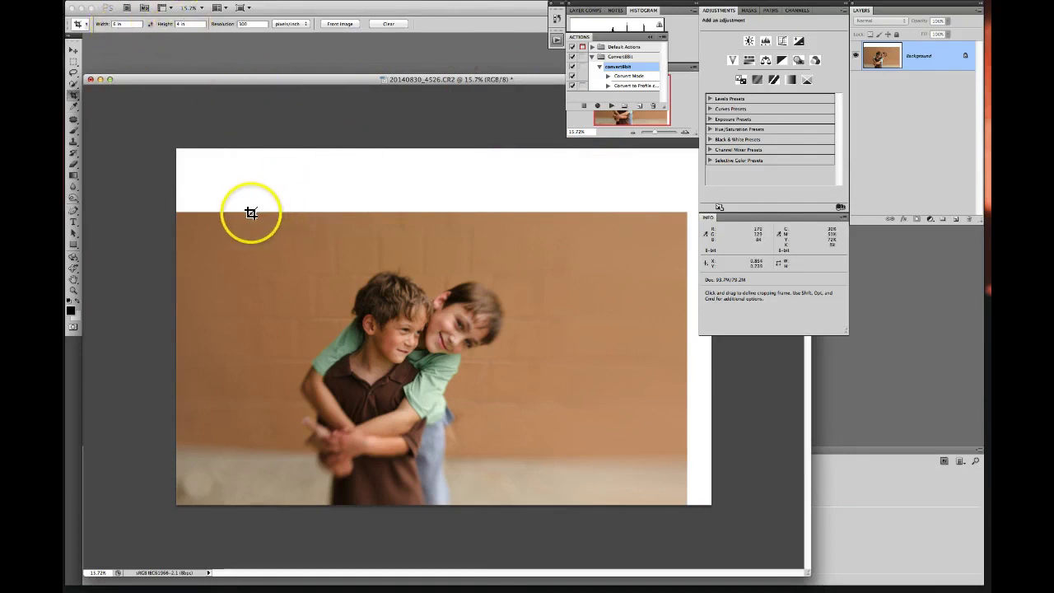
left_click_drag(250, 213, 515, 429)
left_click_drag(609, 505, 667, 541)
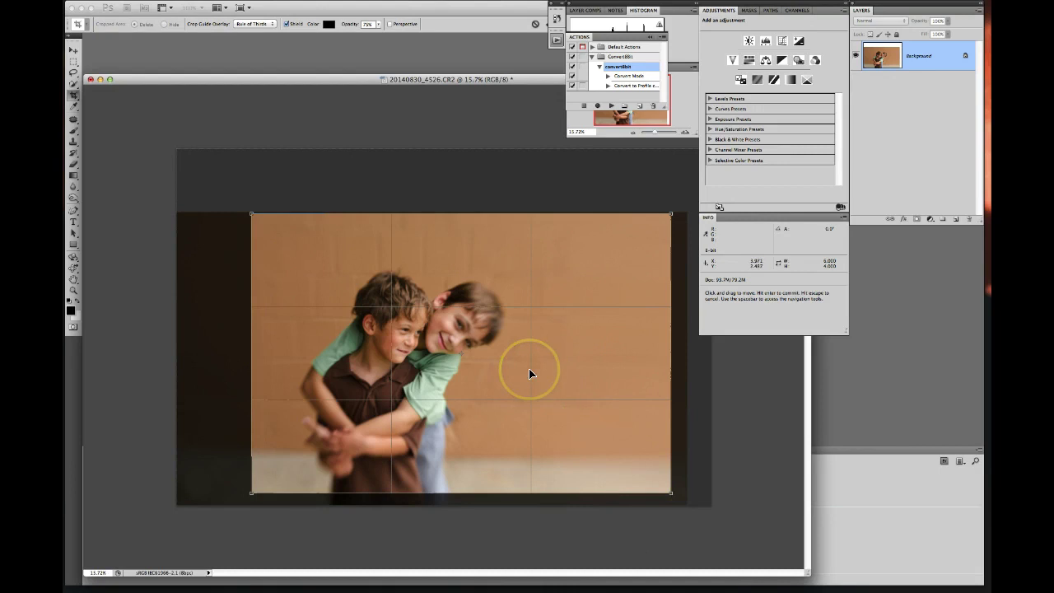
left_click_drag(530, 369, 524, 375)
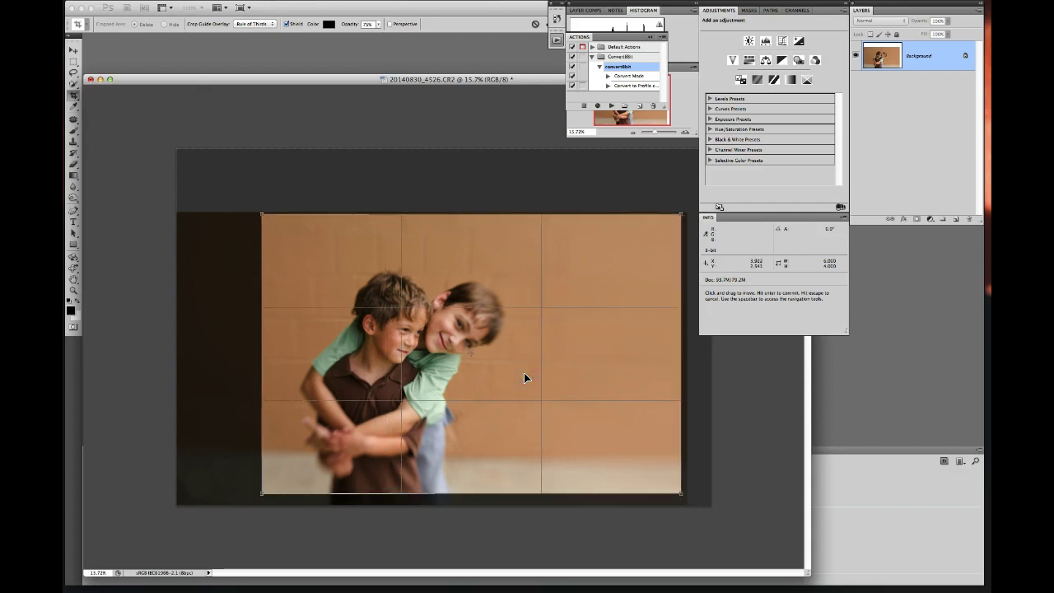
left_click_drag(525, 377, 528, 377)
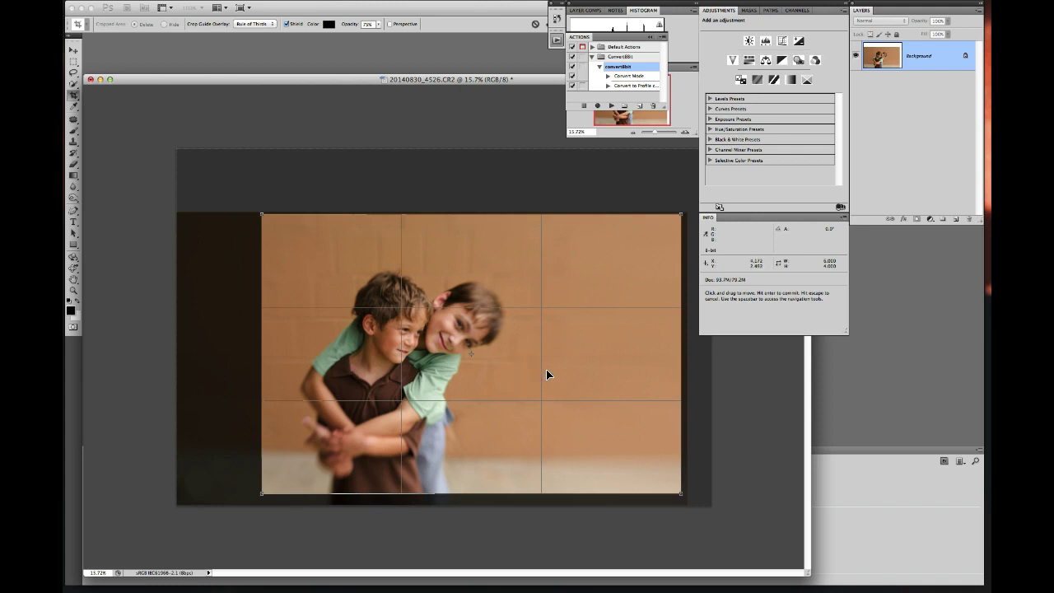
key("Return")
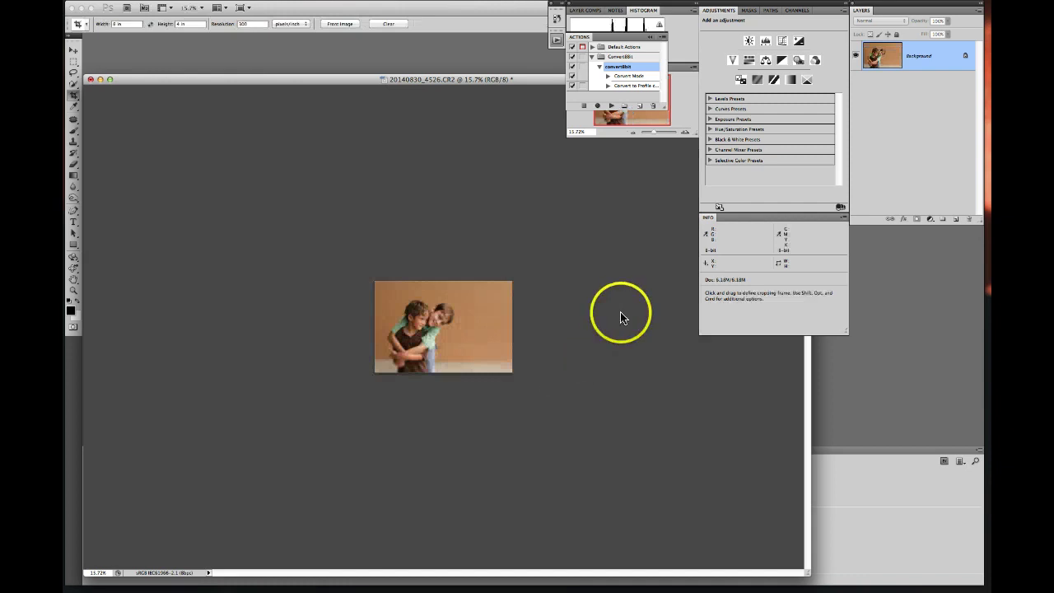
Resize the image to 900 px wide (900 × 600) and view it at 100%.
left_click(197, 4)
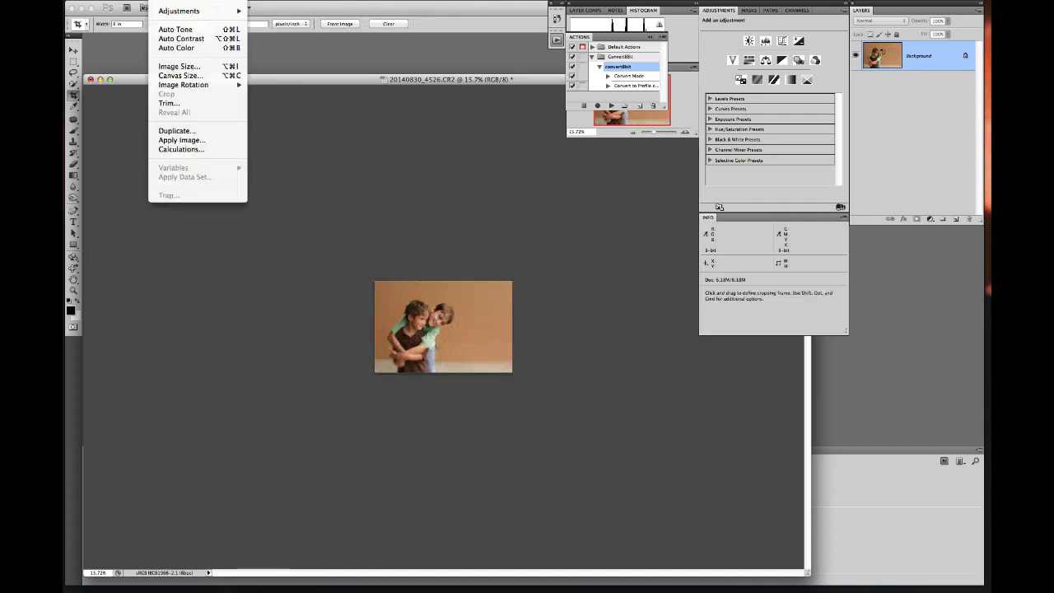
left_click(179, 66)
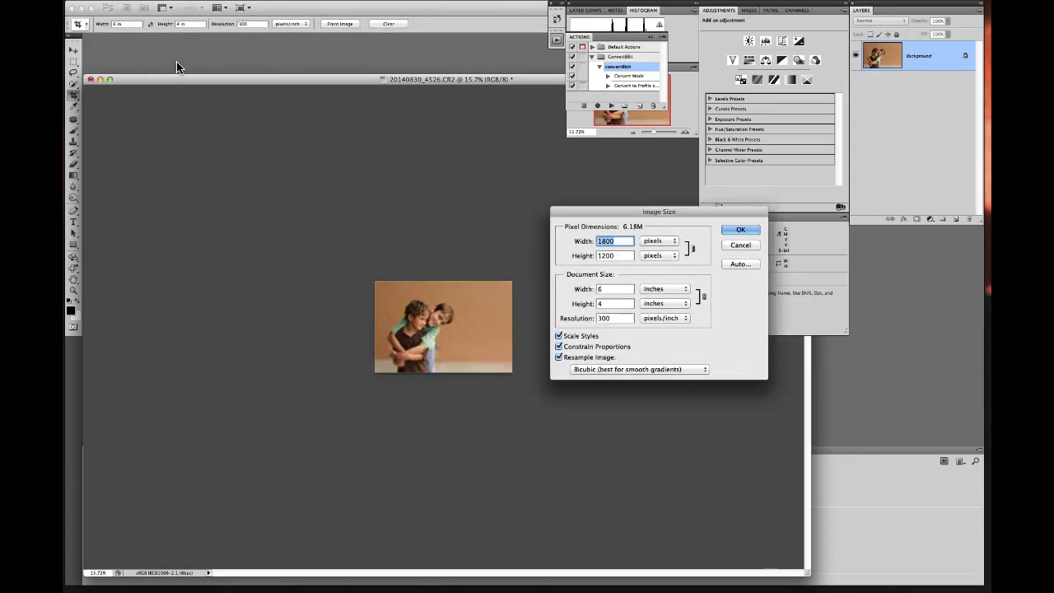
type("900")
left_click(733, 229)
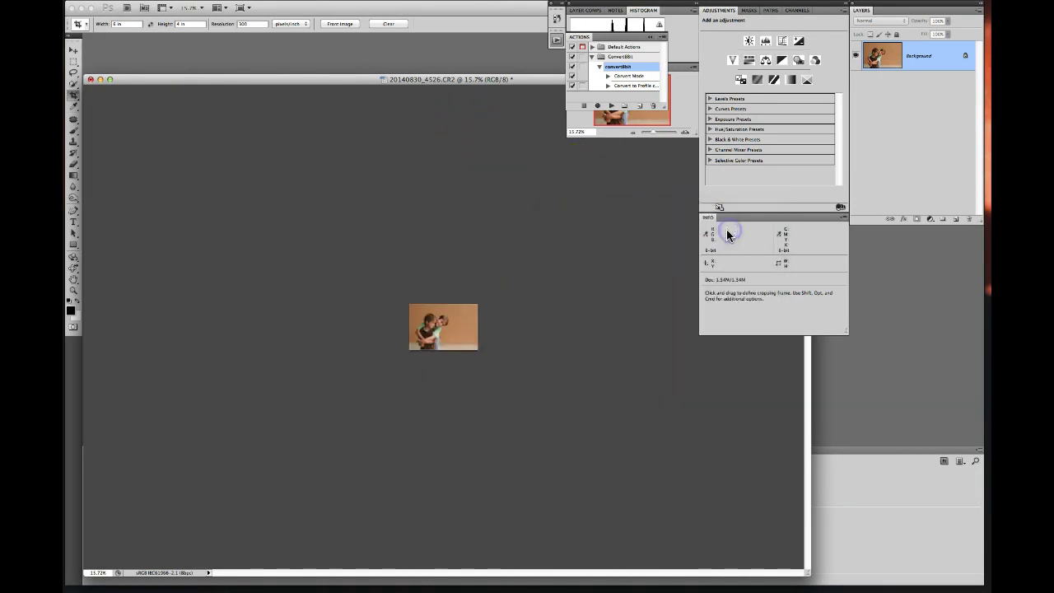
left_click(201, 7)
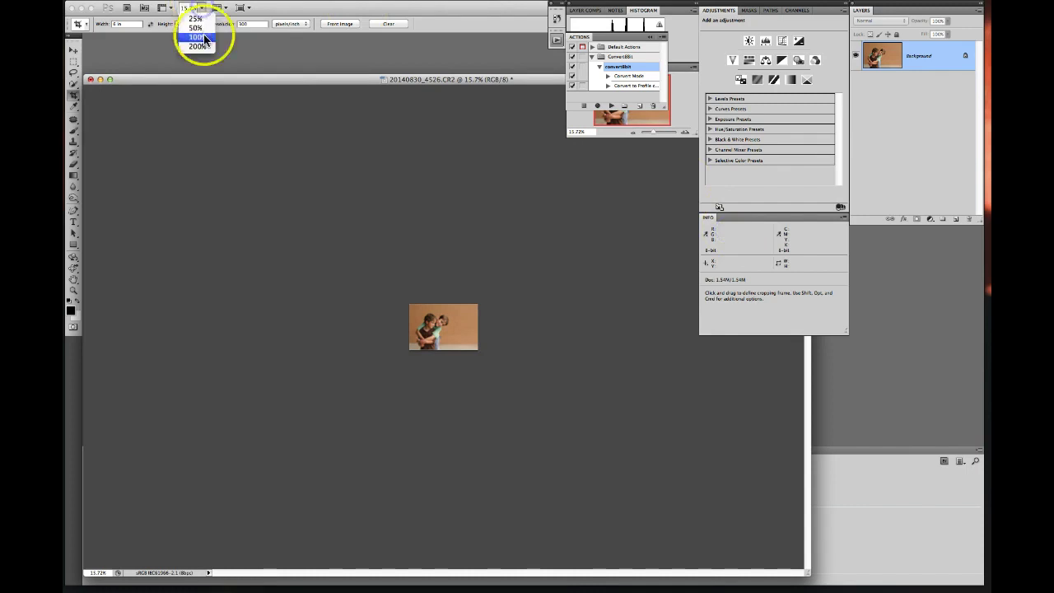
left_click(205, 42)
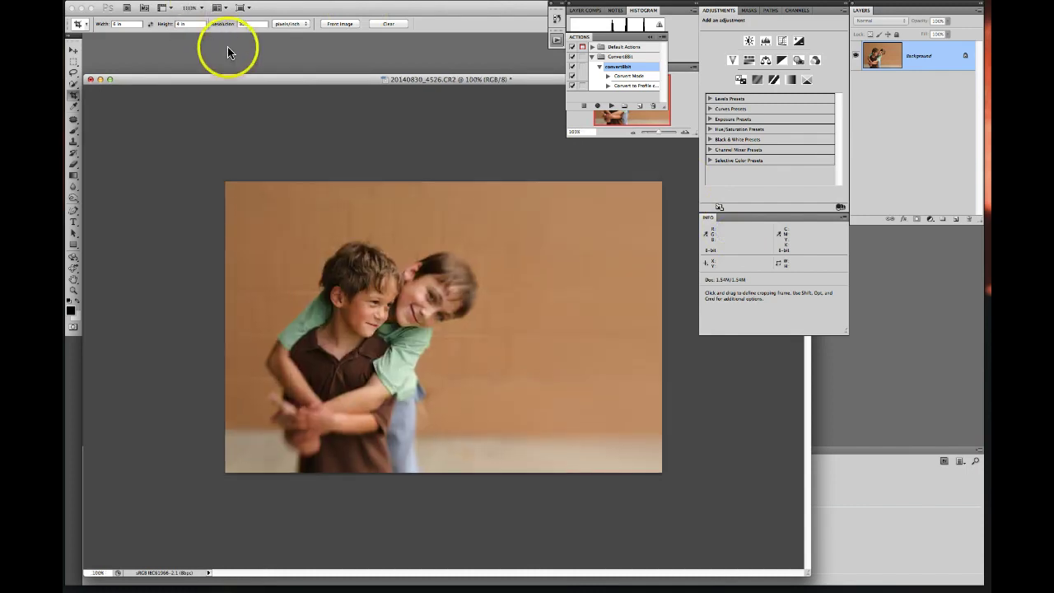
Duplicate the image layer and apply Unsharp Mask (99%, 0.8 px, threshold 3) to the copy.
key("super+j")
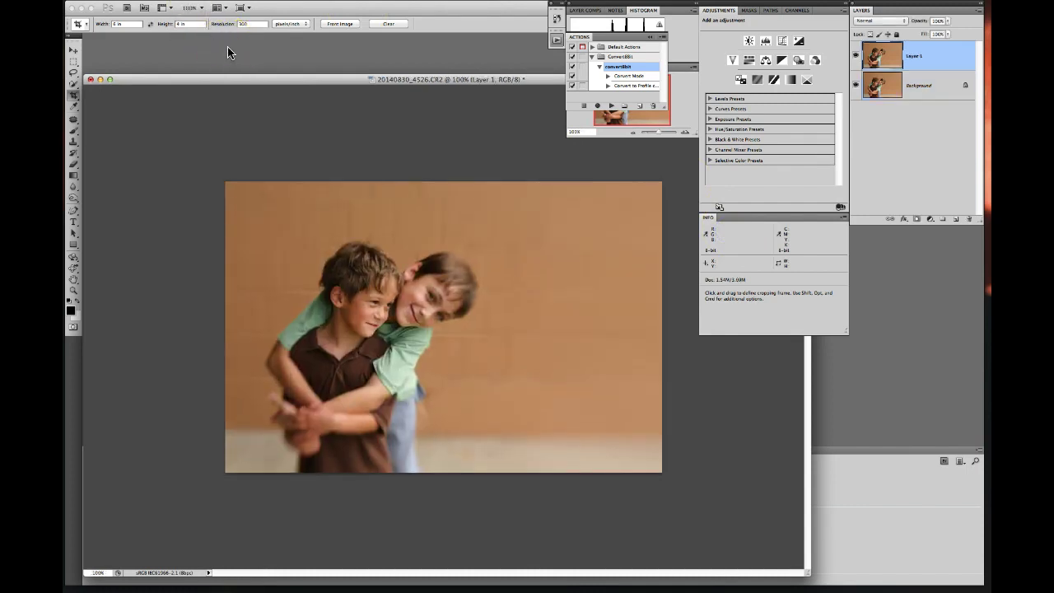
left_click(245, 0)
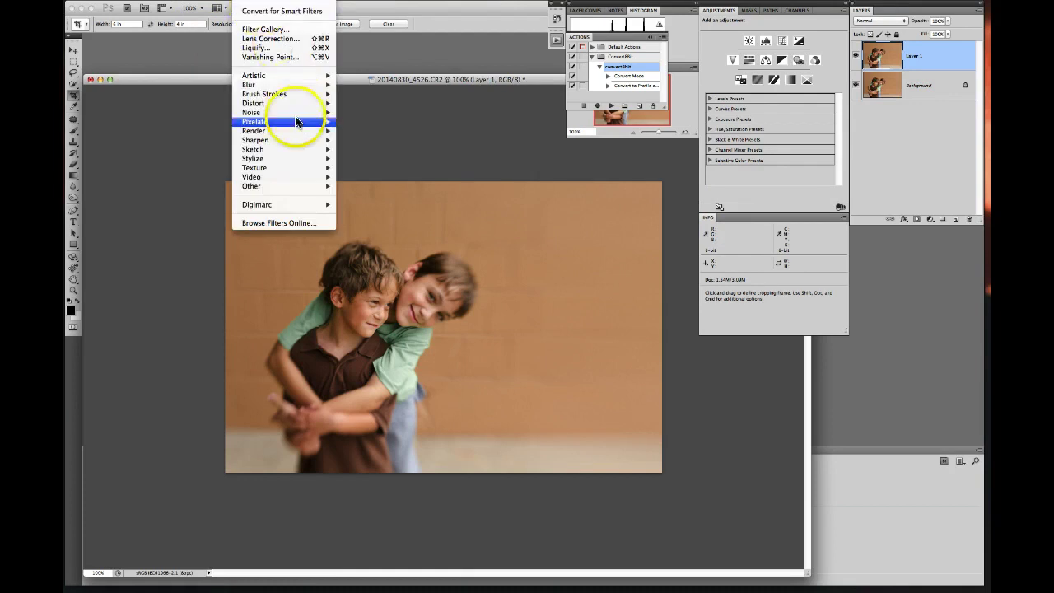
mouse_move(296, 142)
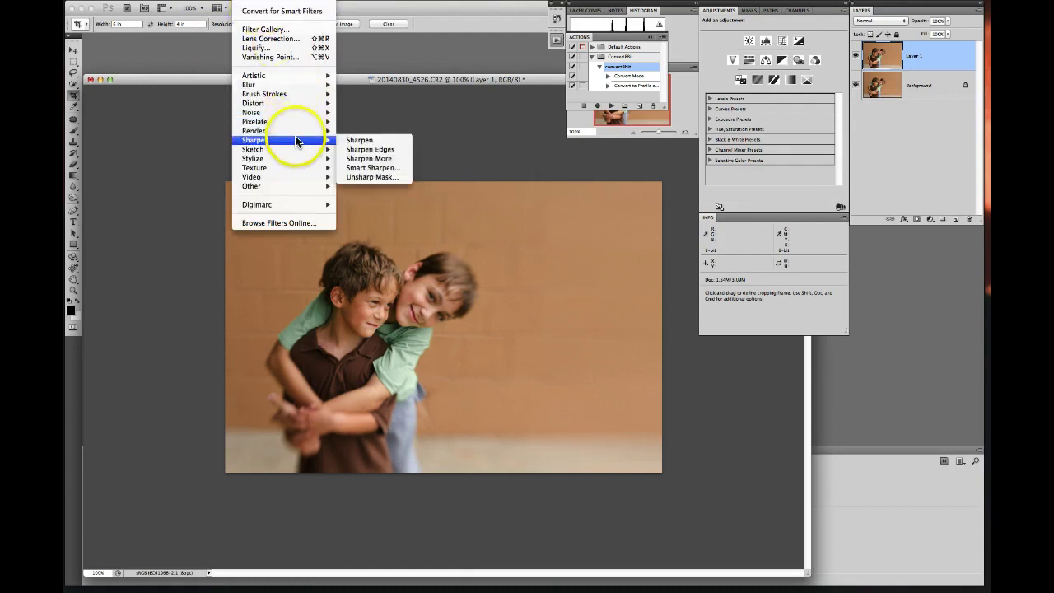
left_click(371, 176)
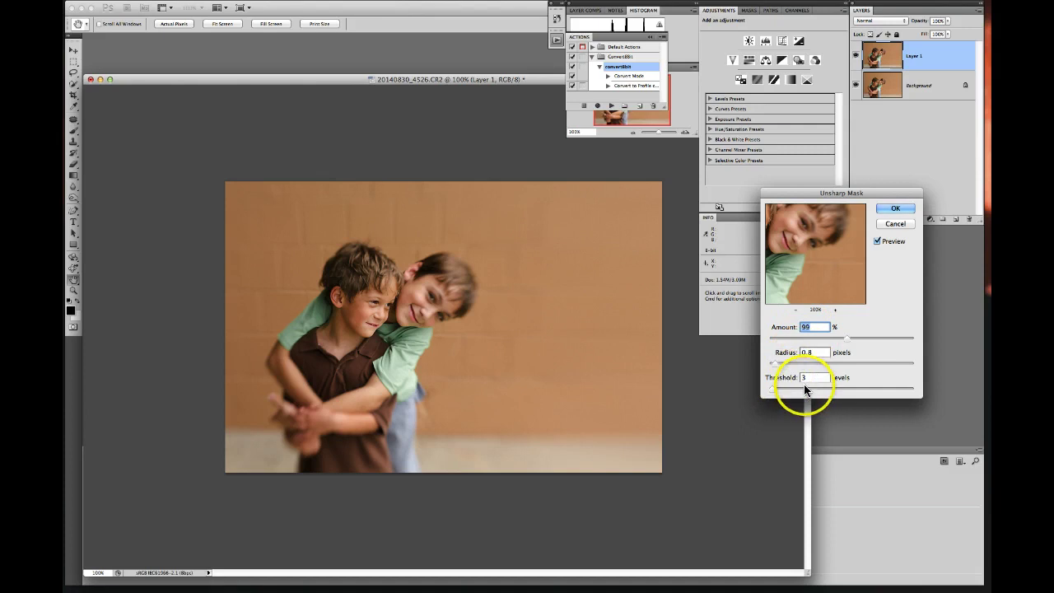
left_click(896, 209)
key("c")
Add an inverted layer mask, paint white over the boys, and set the layer to Luminosity.
left_click(918, 221)
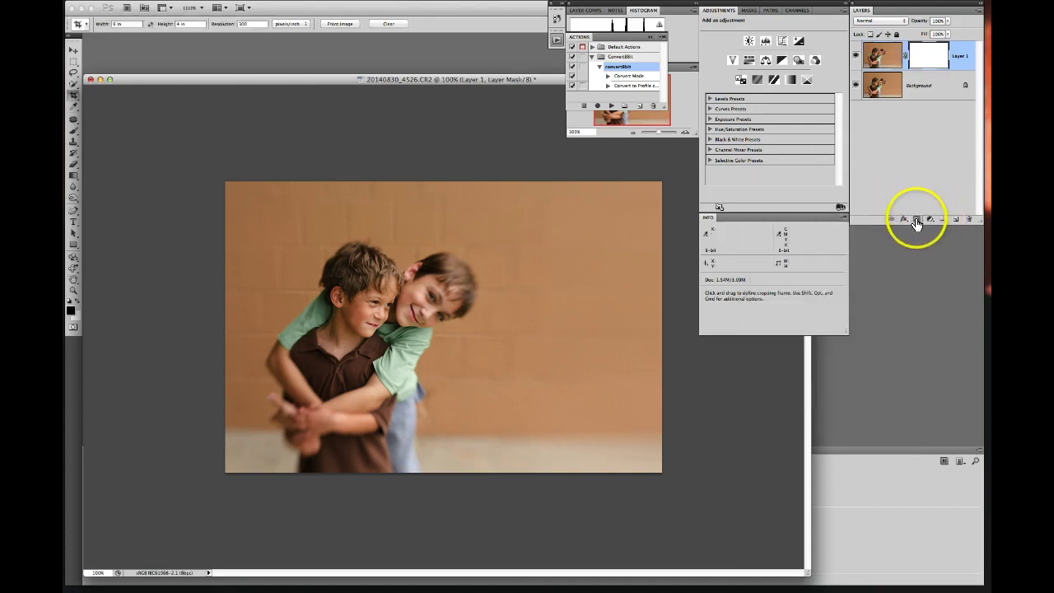
left_click(927, 56)
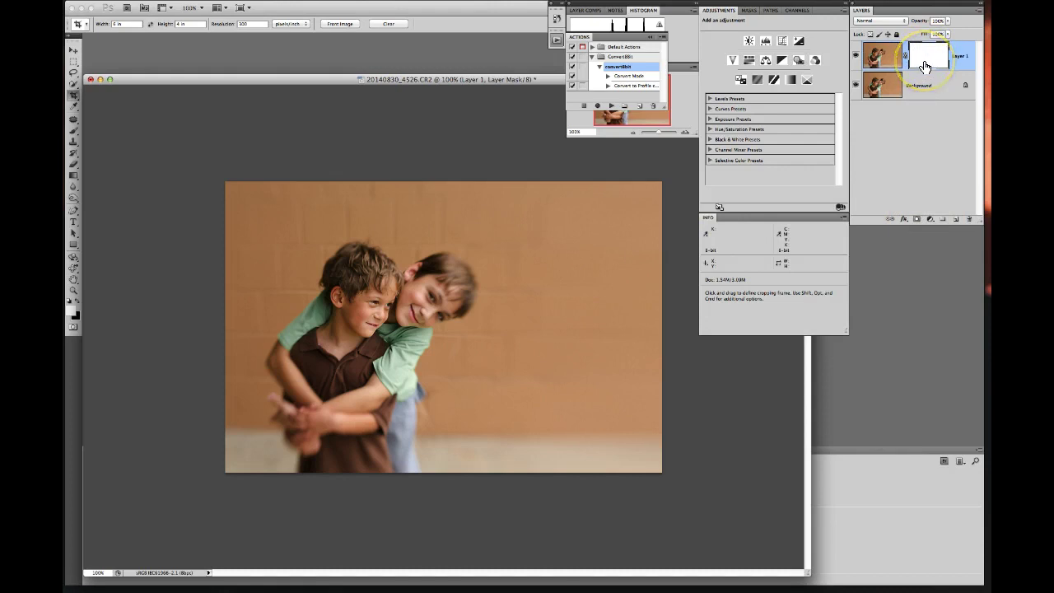
key("super+i")
left_click(900, 59)
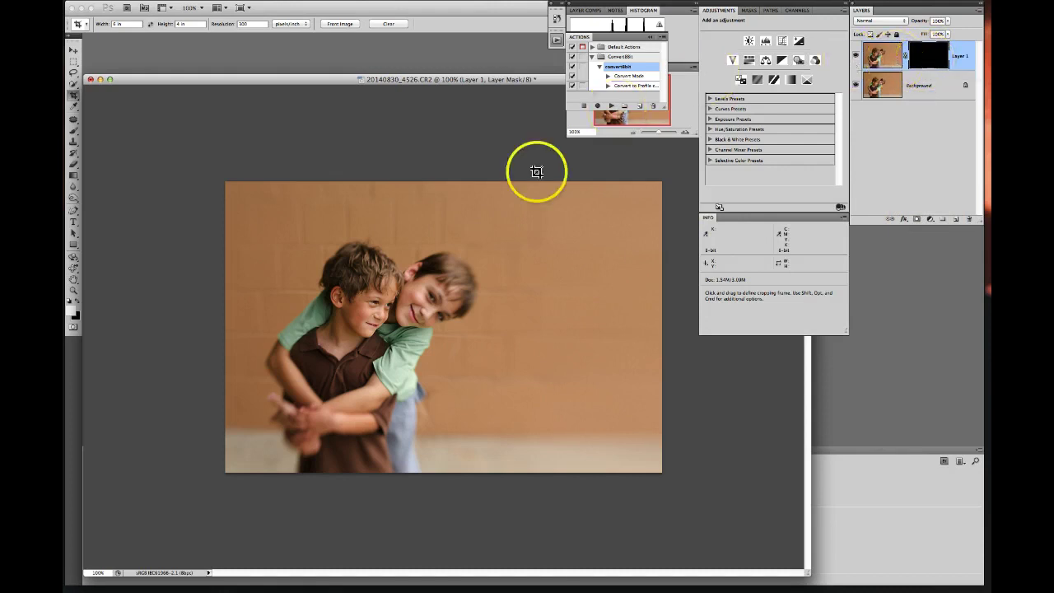
key("b")
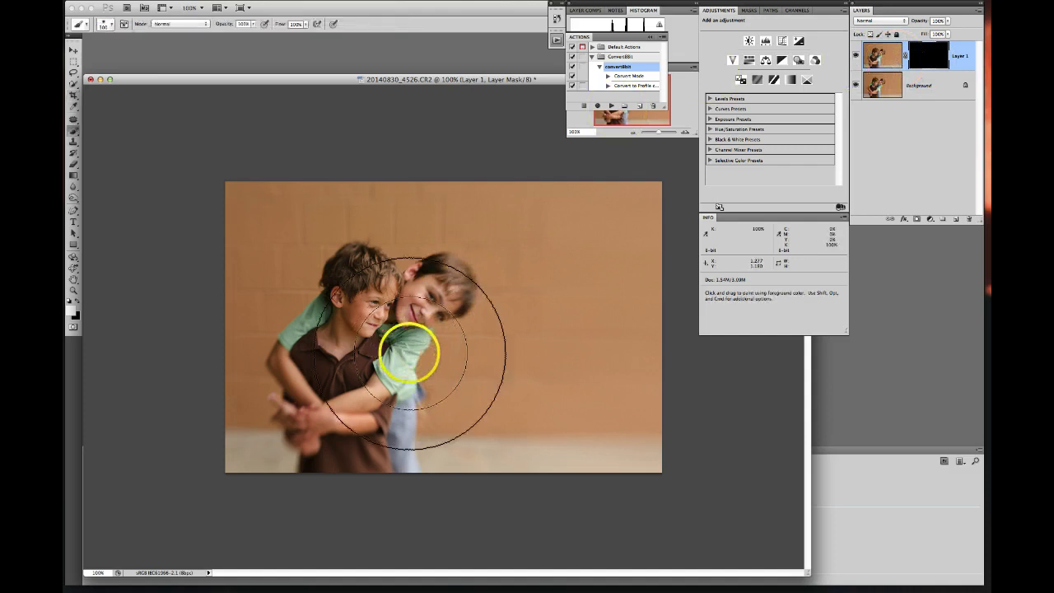
key("bracketleft")
key("bracketleft")
key("bracketleft")
key("bracketleft")
key("bracketleft")
key("bracketleft")
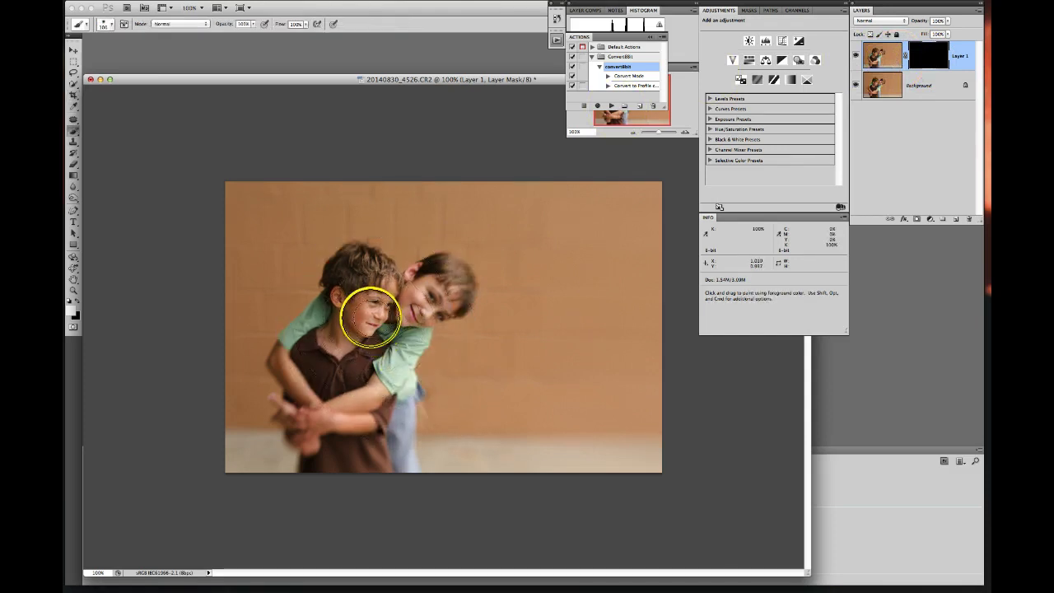
mouse_move(370, 306)
left_mouse_down()
mouse_move(322, 361)
mouse_move(349, 367)
mouse_move(431, 297)
mouse_move(408, 307)
mouse_move(422, 309)
mouse_move(367, 381)
mouse_move(323, 379)
mouse_move(313, 409)
mouse_move(295, 373)
mouse_move(324, 324)
mouse_move(363, 325)
mouse_move(365, 299)
mouse_move(356, 302)
mouse_move(387, 325)
mouse_move(421, 309)
mouse_move(393, 330)
mouse_move(353, 442)
mouse_move(352, 424)
mouse_move(397, 359)
mouse_move(358, 402)
mouse_move(420, 393)
left_mouse_up()
left_click(896, 20)
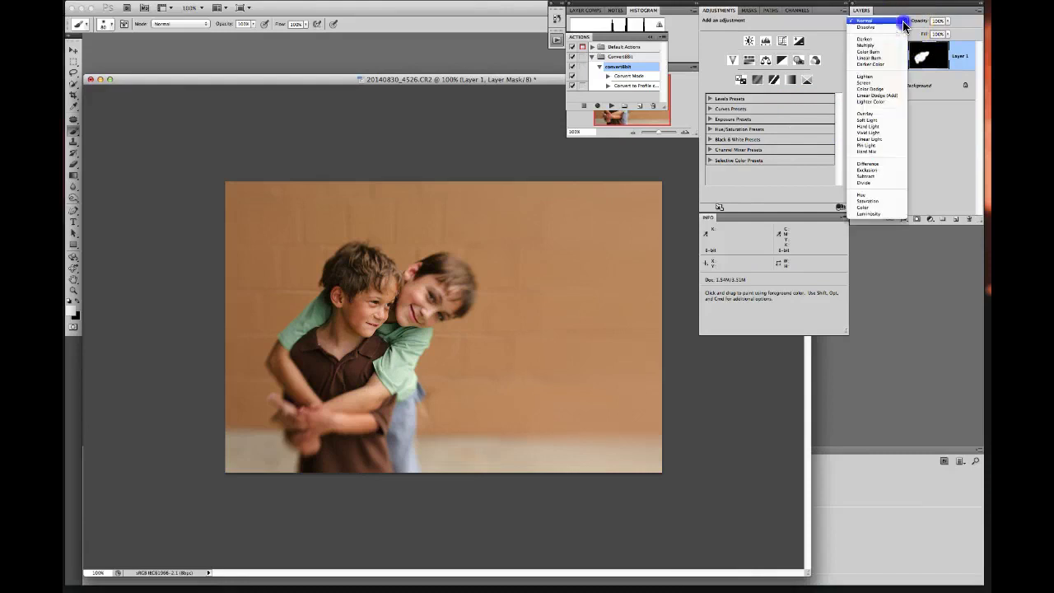
left_click(877, 214)
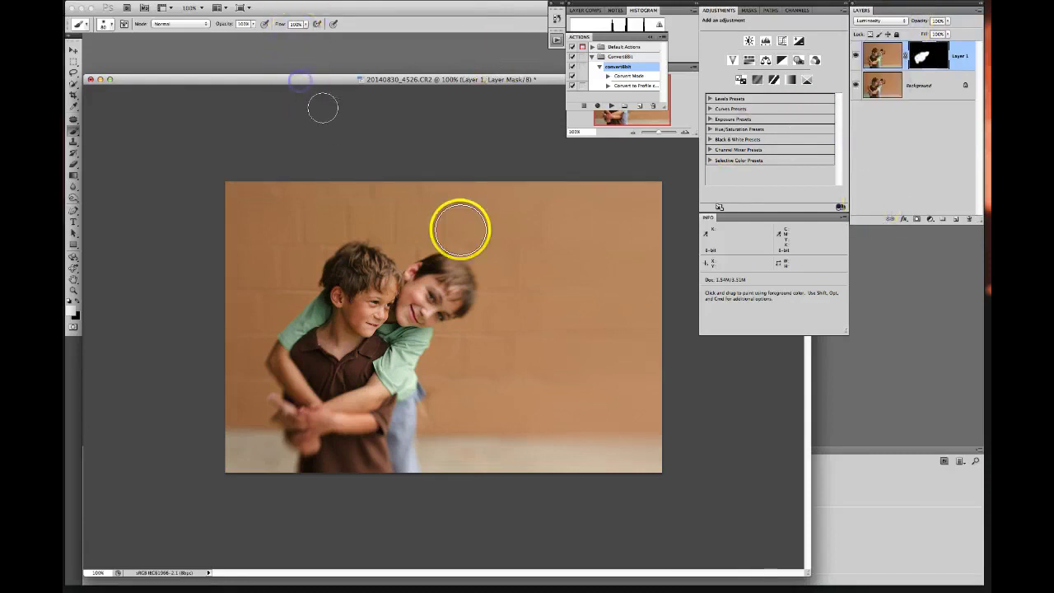
Open the white logo PNG, move it onto the photo, and scale it into the bottom-right corner.
double_click(898, 527)
left_click_drag(376, 149, 569, 263)
left_click(73, 50)
left_click_drag(676, 432, 611, 425)
left_click_drag(525, 402, 626, 442)
key("Return")
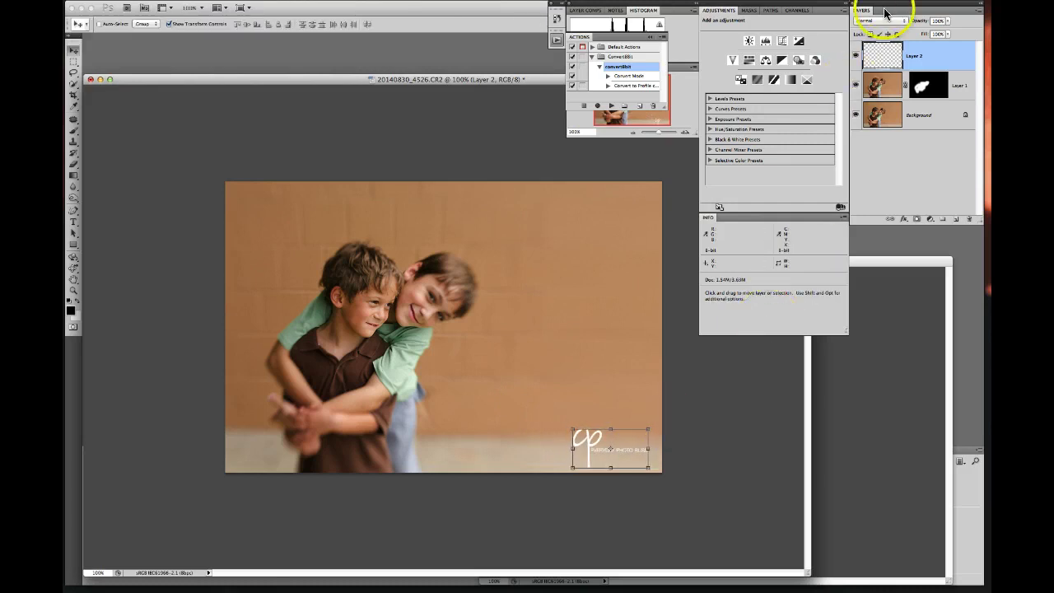
Lower the logo layer's opacity to 34% and keep the logo layer selected.
left_click(926, 23)
type("34")
key("Return")
left_click(933, 122)
left_click(946, 64)
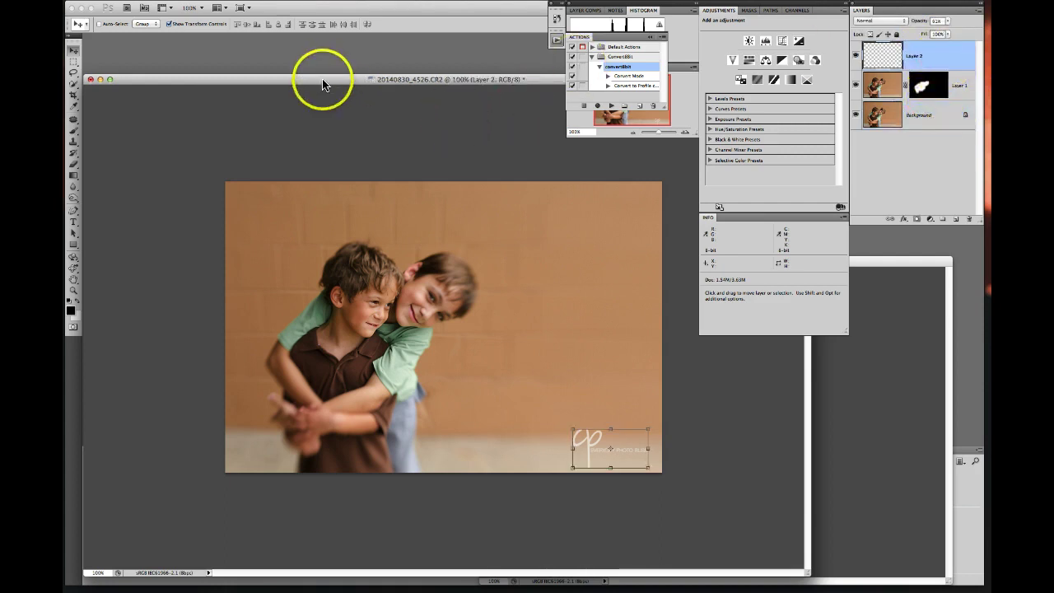
mouse_move(322, 79)
left_mouse_down()
mouse_move(336, 83)
mouse_move(326, 75)
left_mouse_up()
left_click(513, 215)
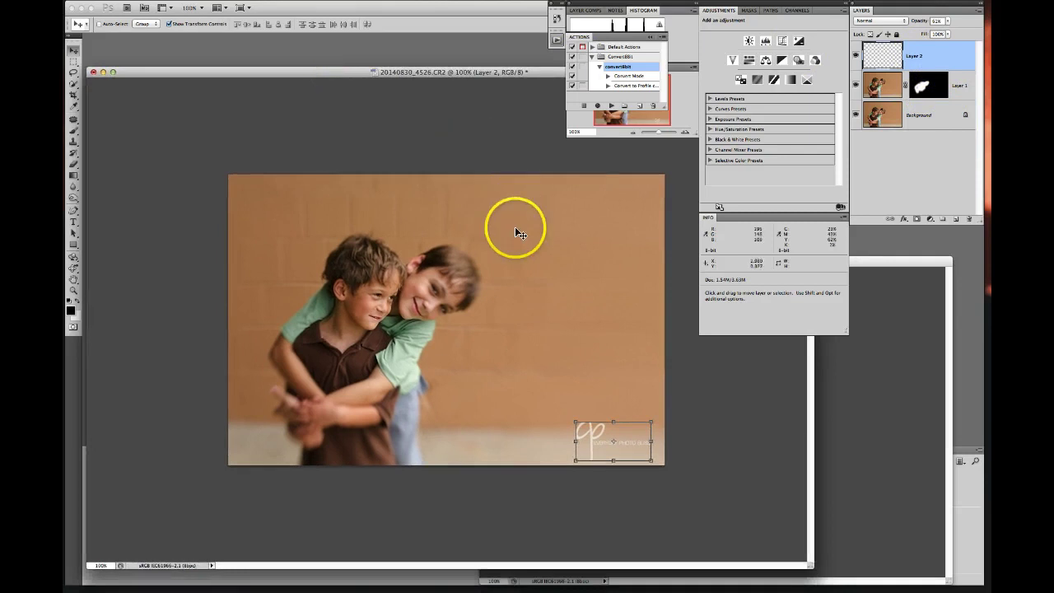